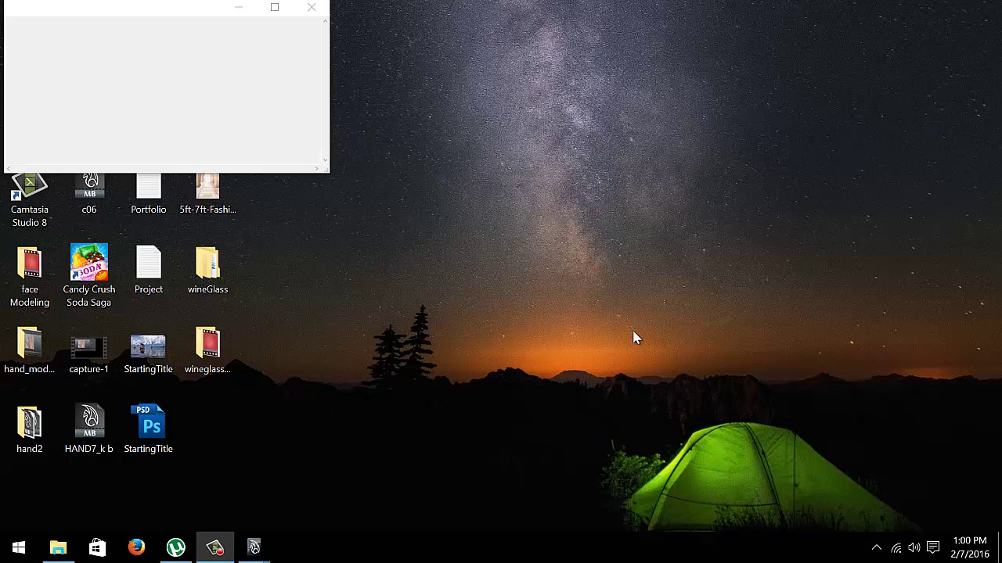
# - Check the already running Maya session with its Output Window and scene window
pyautogui.click(270, 549)
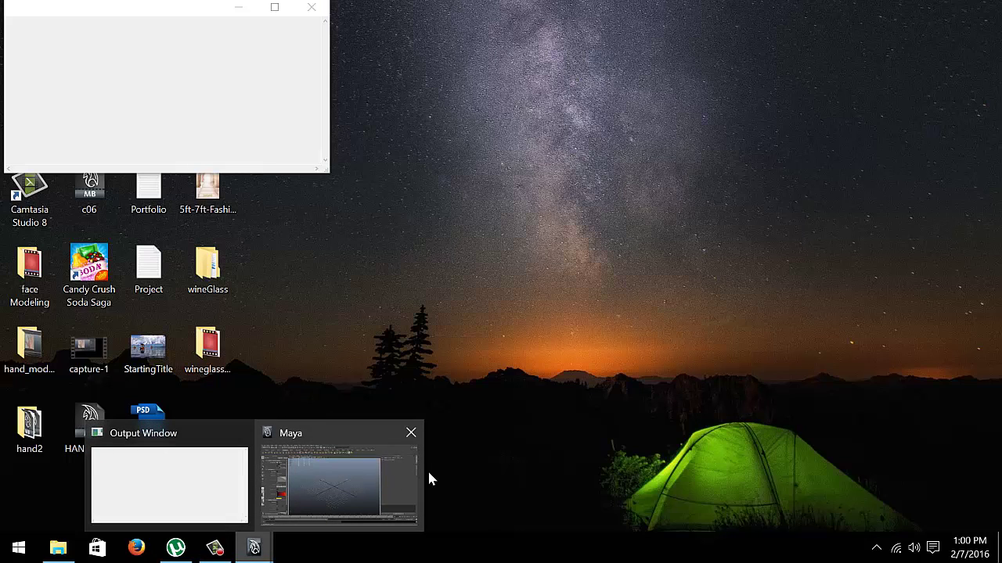
# - Preview the winglass_ref photo from wineGlass\Ref, close it, and return to Maya
pyautogui.doubleClick(208, 269)
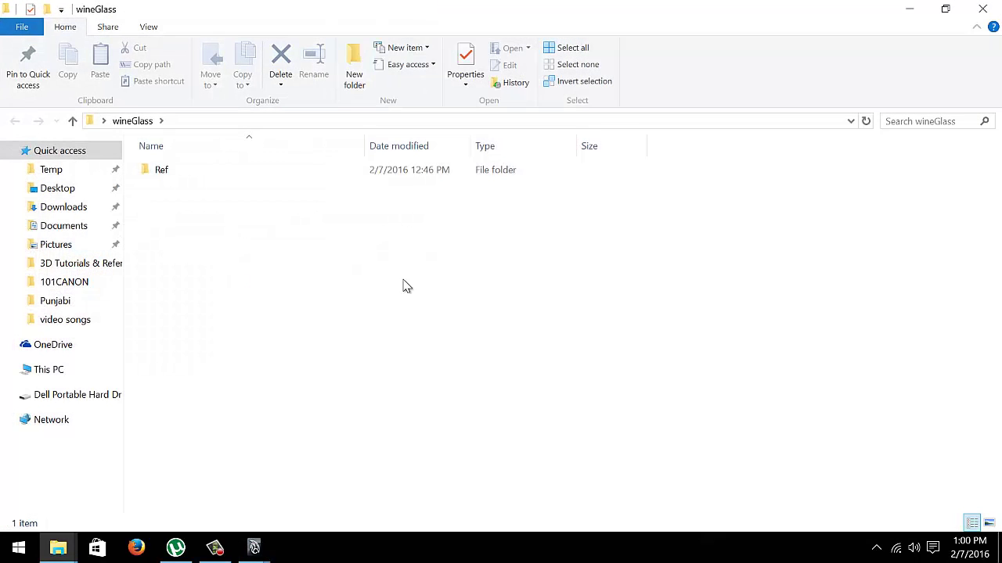
pyautogui.doubleClick(175, 169)
pyautogui.doubleClick(175, 174)
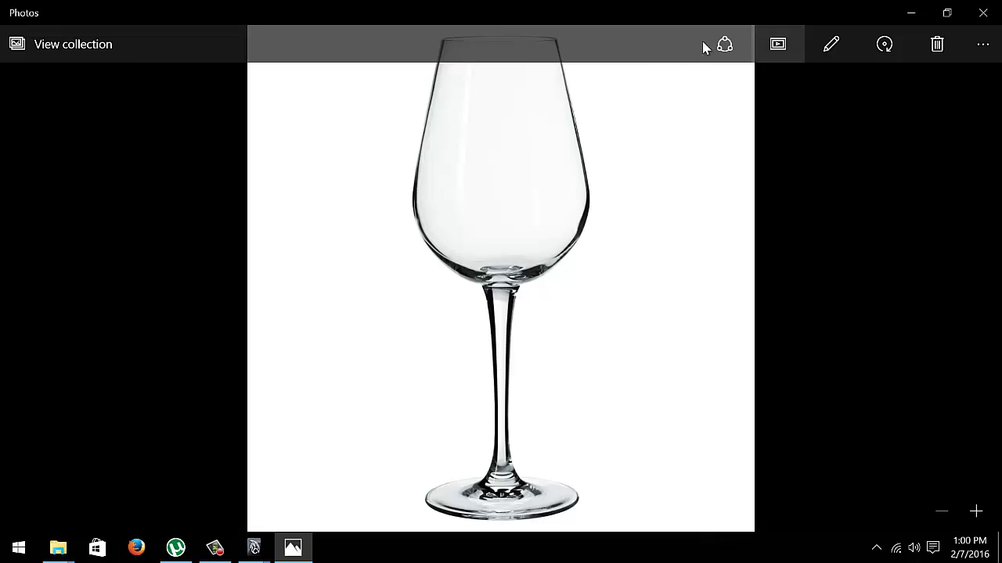
pyautogui.hotkey('alt', 'F4')
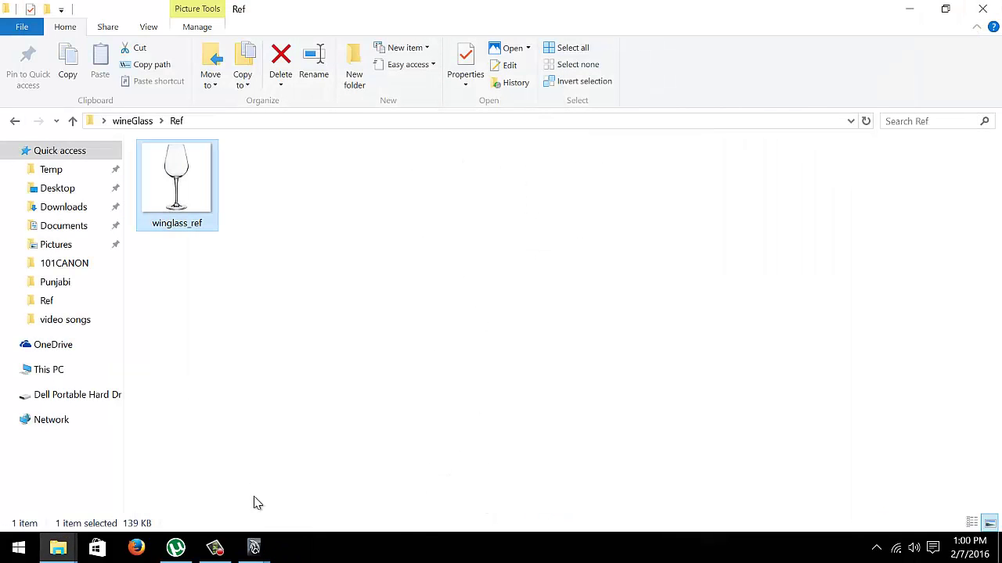
pyautogui.moveTo(254, 547)
pyautogui.click(271, 509)
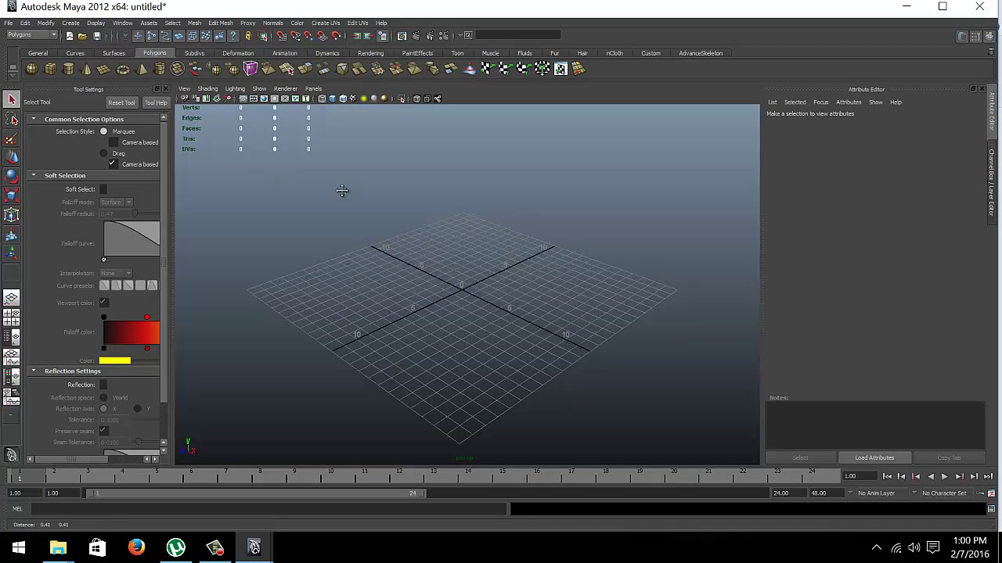
# - Import Desktop\wineGlass\Ref\winglass_ref.JPG as an image plane in the maximized front view
pyautogui.press('space')
pyautogui.press('space')
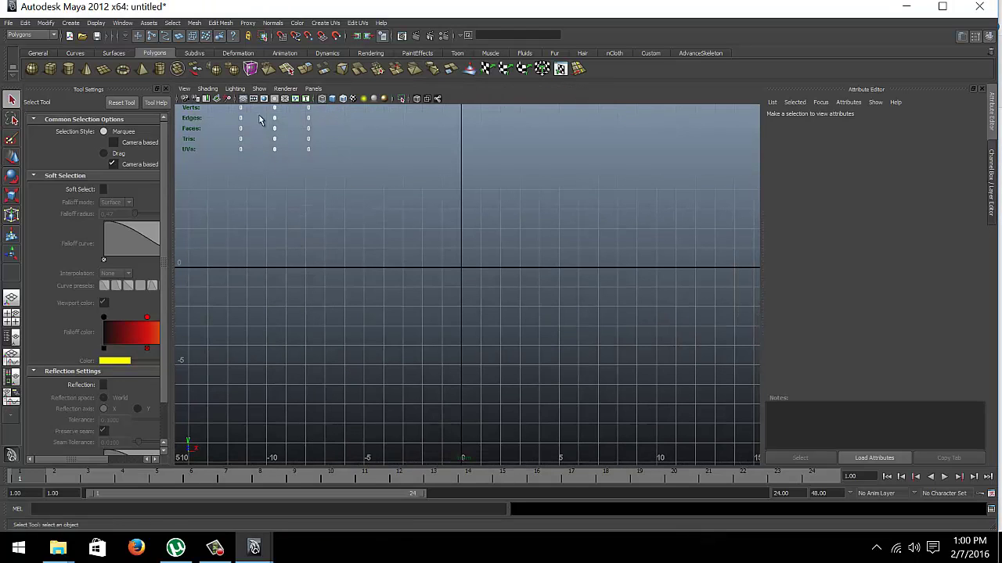
pyautogui.keyDown('alt'); pyautogui.moveTo(407, 408); pyautogui.dragTo(382, 407, button='middle'); pyautogui.keyUp('alt')
pyautogui.click(184, 89)
pyautogui.moveTo(205, 231)
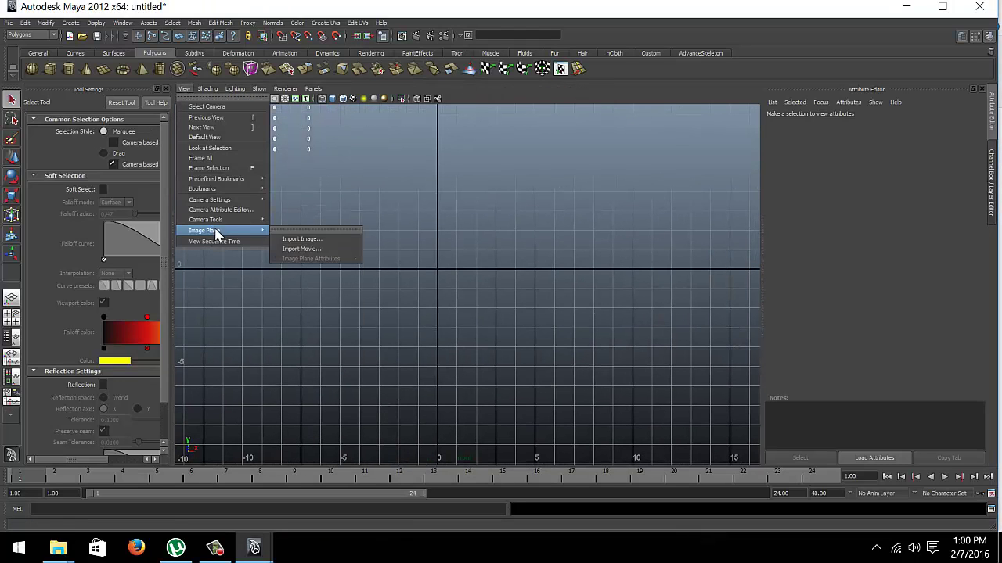
pyautogui.click(301, 238)
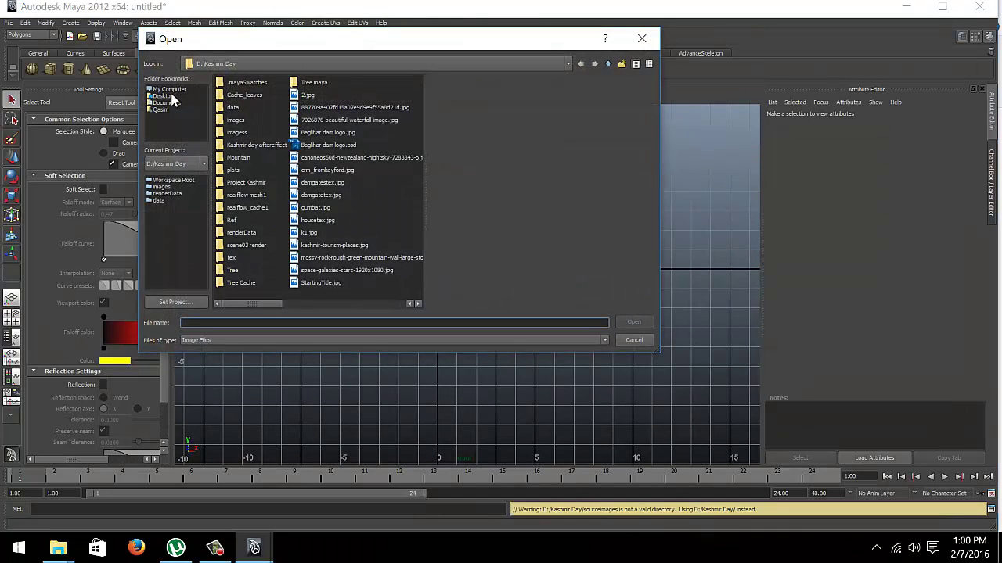
pyautogui.click(163, 96)
pyautogui.doubleClick(233, 121)
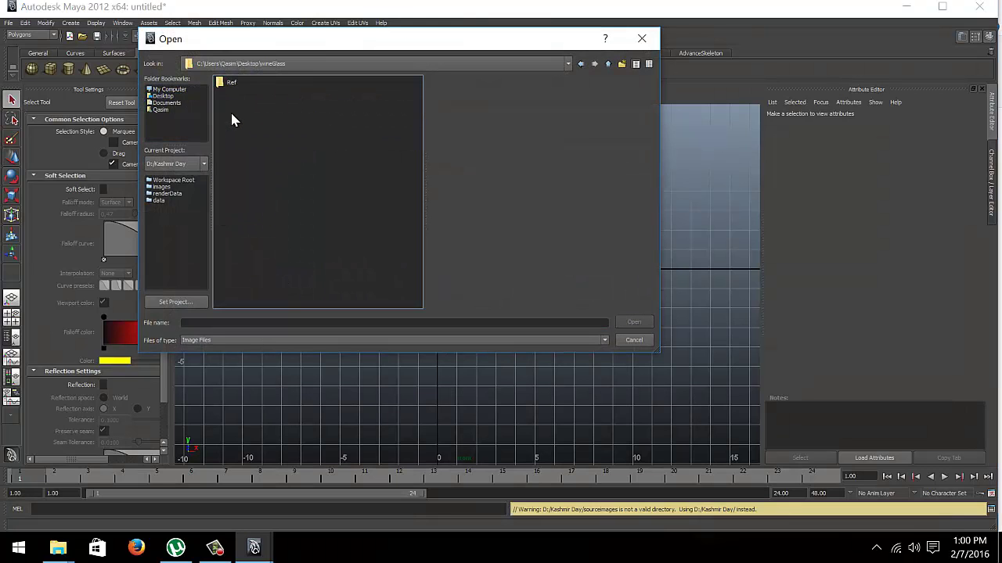
pyautogui.doubleClick(226, 84)
pyautogui.doubleClick(225, 84)
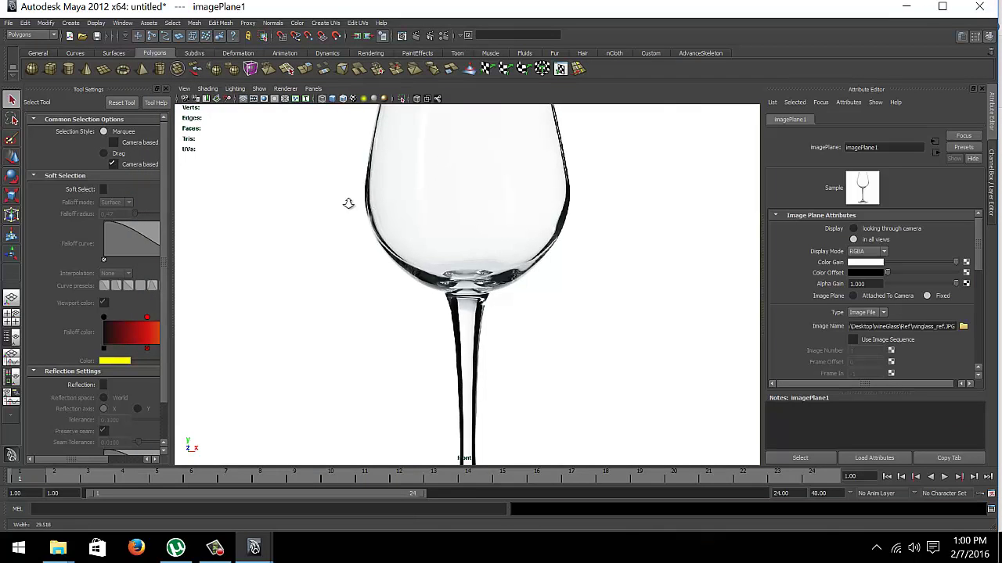
# - Lower imagePlane1's Alpha Gain to 0.252 so the reference is semi-transparent
pyautogui.click(185, 98)
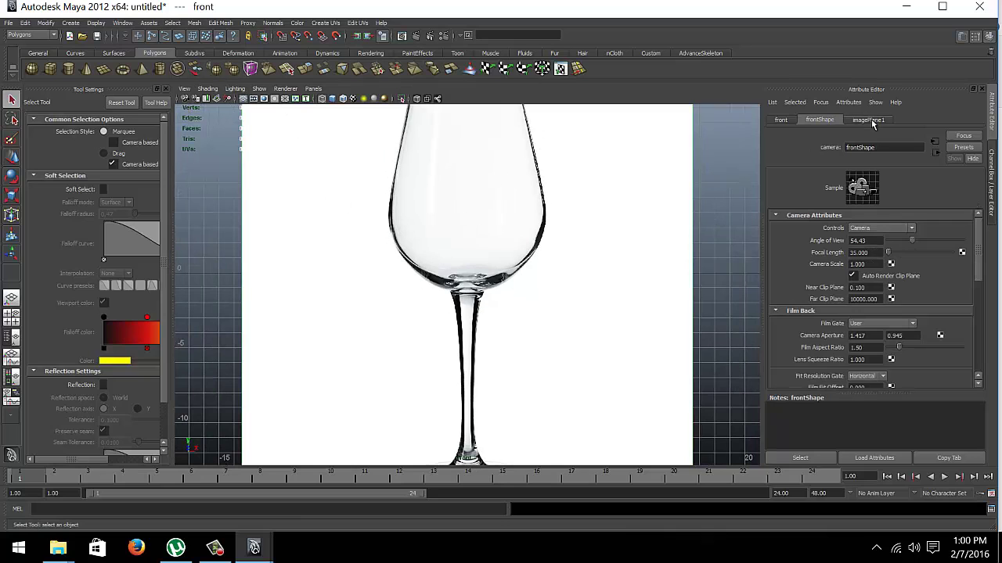
pyautogui.click(870, 120)
pyautogui.moveTo(952, 284); pyautogui.dragTo(930, 285)
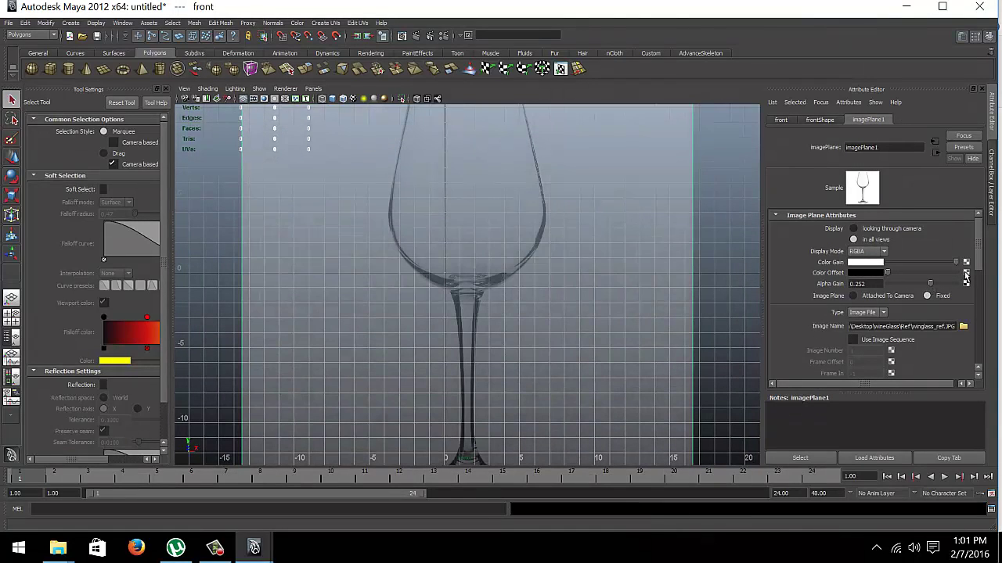
# - Raise the image plane to Center Y 13.697 and set its Center X to 0
pyautogui.click(995, 217)
pyautogui.click(811, 306)
pyautogui.scroll(-1, 890, 317)
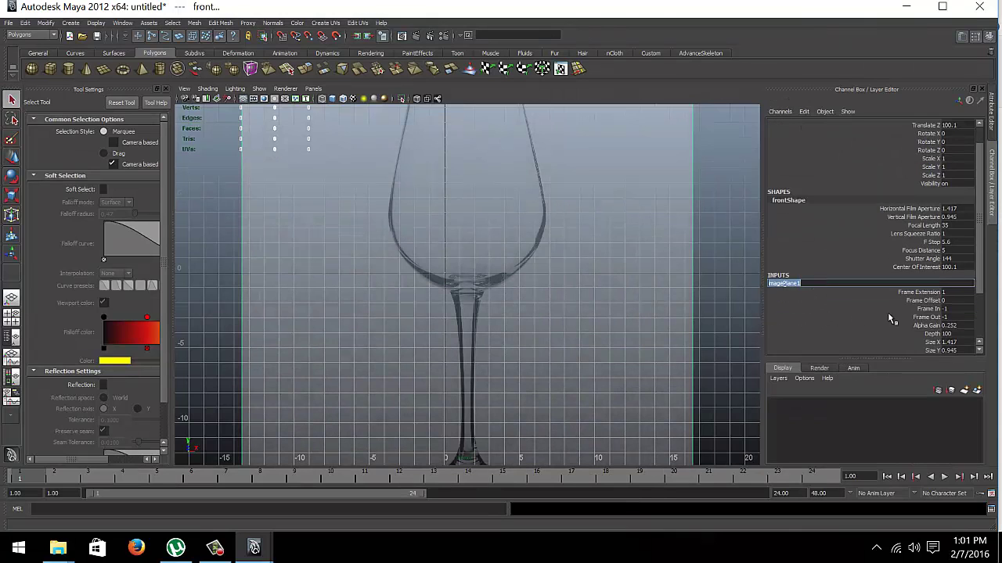
pyautogui.scroll(-3, 938, 302)
pyautogui.click(925, 317)
pyautogui.moveTo(274, 283); pyautogui.dragTo(326, 264, button='middle')
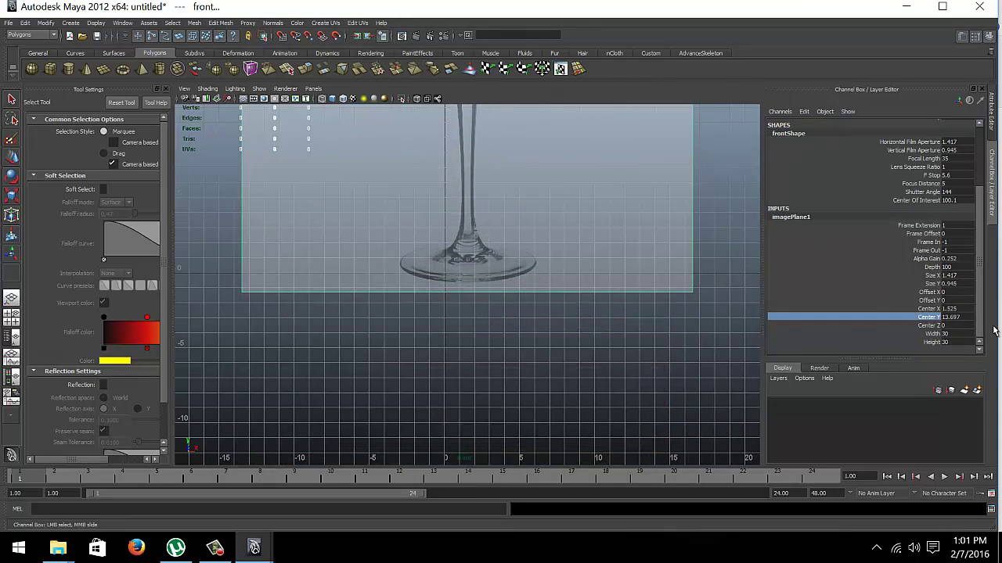
pyautogui.doubleClick(956, 309)
pyautogui.write('0')
pyautogui.press('Return')
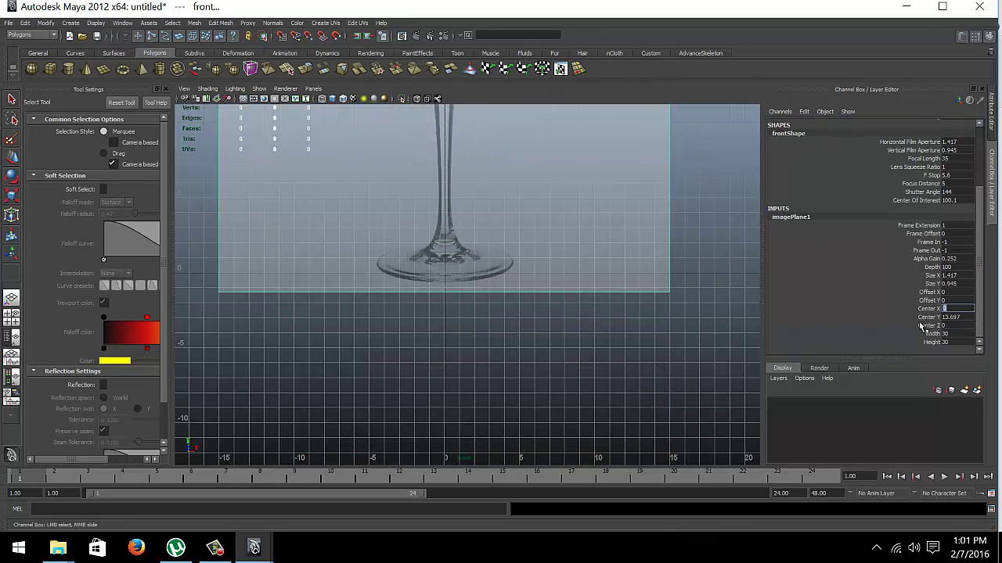
# - Push the image plane back to Center Z -16.4 and reframe the glass in front view
pyautogui.keyDown('alt'); pyautogui.moveTo(340, 194); pyautogui.dragTo(331, 241, button='middle'); pyautogui.keyUp('alt')
pyautogui.press('space')
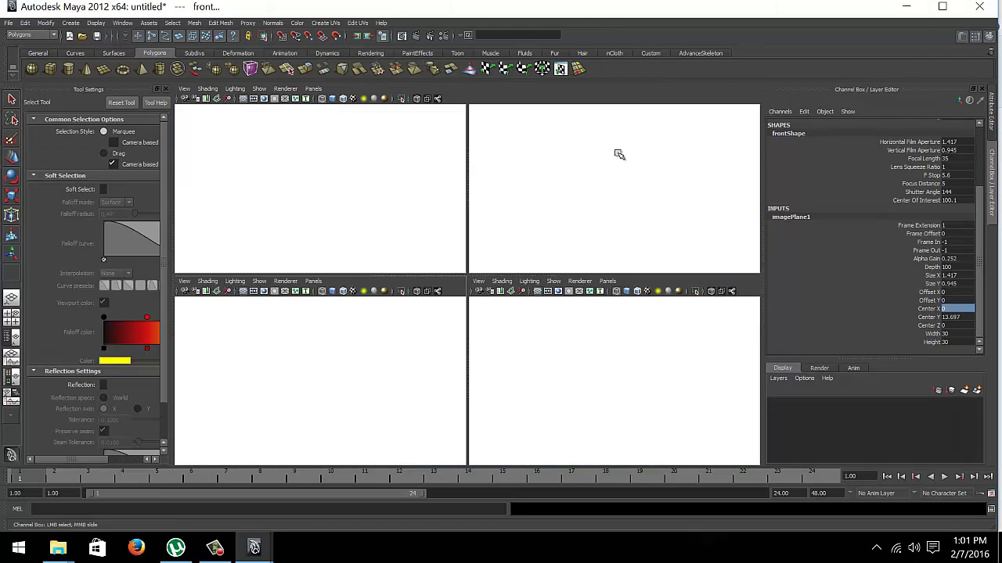
pyautogui.press('space')
pyautogui.keyDown('alt'); pyautogui.moveTo(610, 178); pyautogui.dragTo(608, 293); pyautogui.keyUp('alt')
pyautogui.click(932, 325)
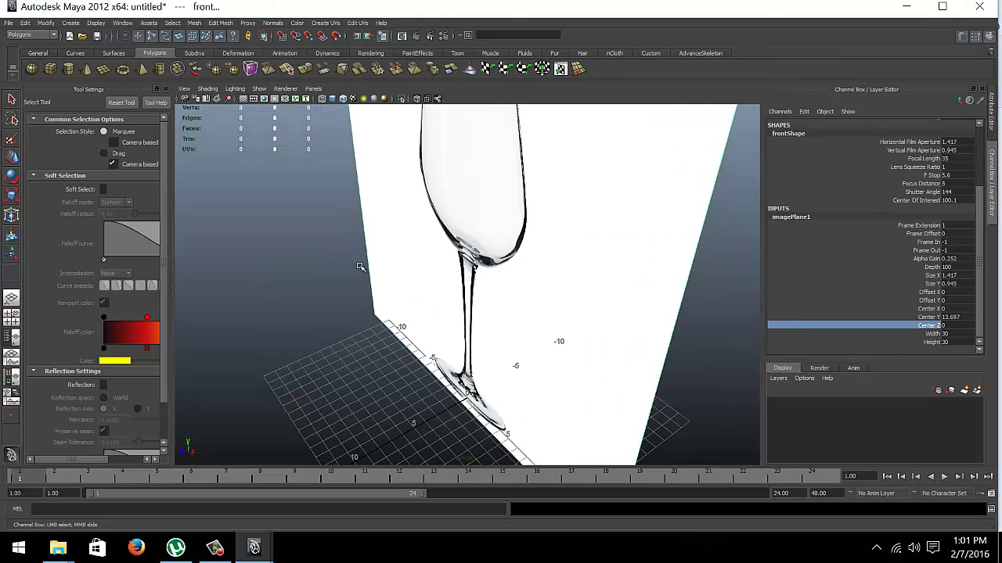
pyautogui.moveTo(360, 267)
pyautogui.mouseDown(button='middle')
pyautogui.moveTo(312, 272)
pyautogui.moveTo(537, 317)
pyautogui.mouseUp(button='middle')
pyautogui.press('space')
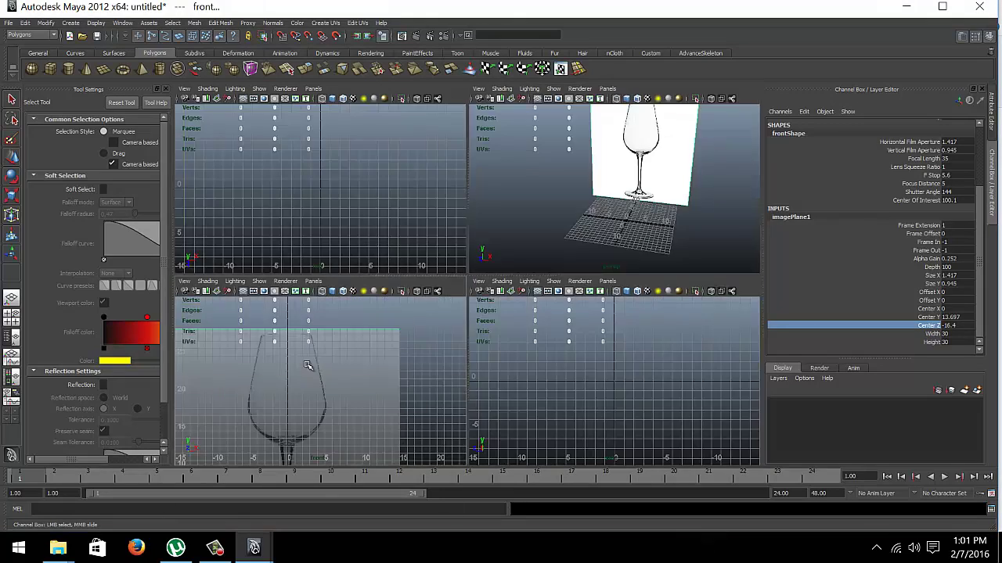
pyautogui.press('space')
pyautogui.keyDown('alt'); pyautogui.moveTo(349, 229); pyautogui.dragTo(320, 251, button='middle'); pyautogui.keyUp('alt')
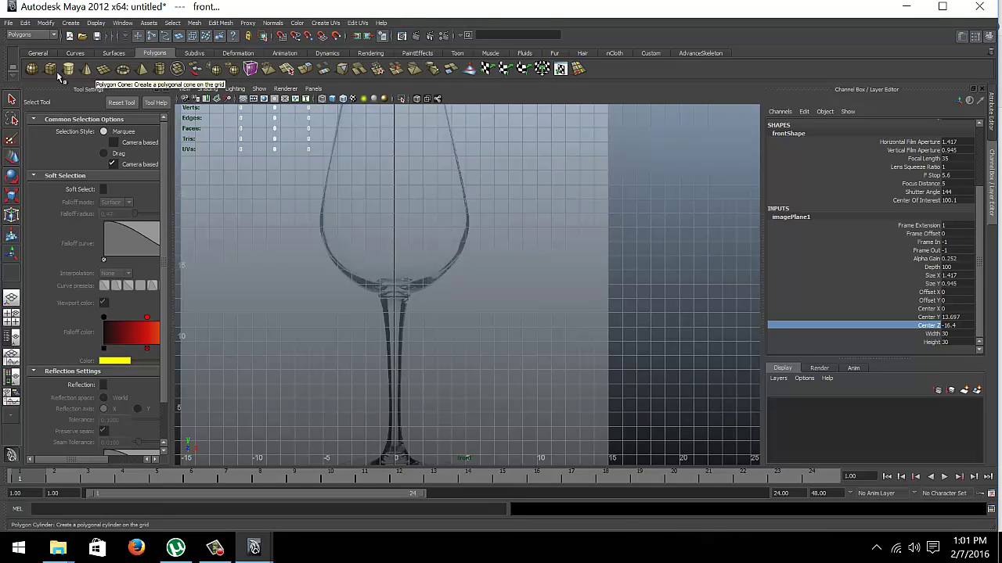
# - Create a polygon cylinder and raise it to Translate Y 11.819 at the stem
pyautogui.moveTo(378, 221)
pyautogui.keyDown('alt'); pyautogui.mouseDown(button='middle')
pyautogui.moveTo(530, 239)
pyautogui.moveTo(476, 181)
pyautogui.moveTo(501, 271)
pyautogui.mouseUp(button='middle'); pyautogui.keyUp('alt')
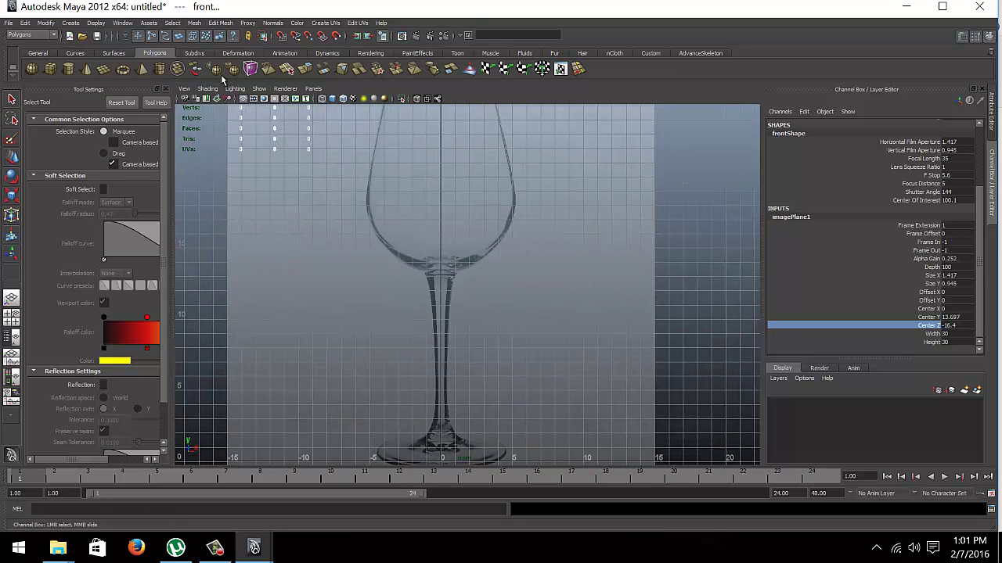
pyautogui.click(69, 77)
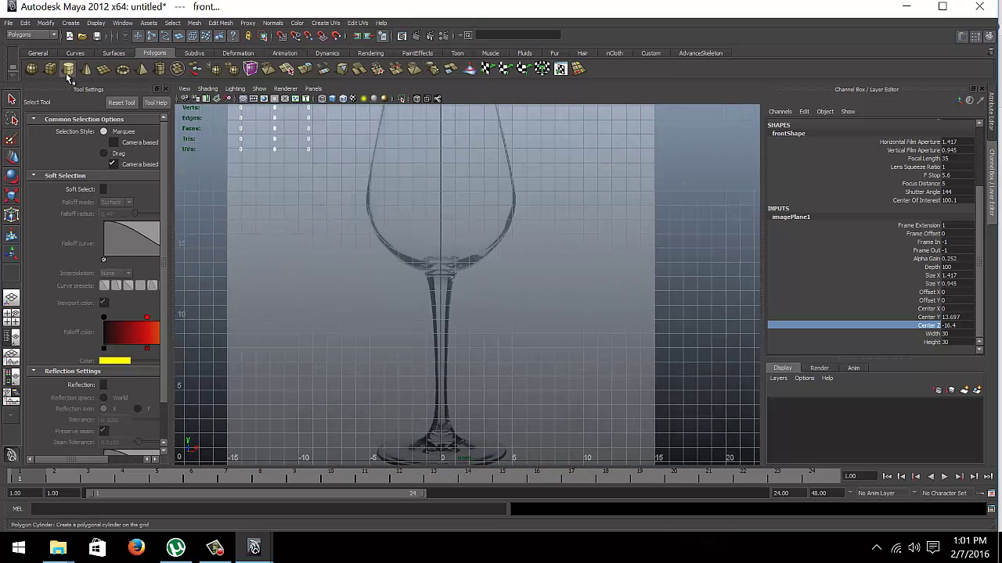
pyautogui.keyDown('alt'); pyautogui.moveTo(481, 403); pyautogui.dragTo(474, 284, button='middle'); pyautogui.keyUp('alt')
pyautogui.press('w')
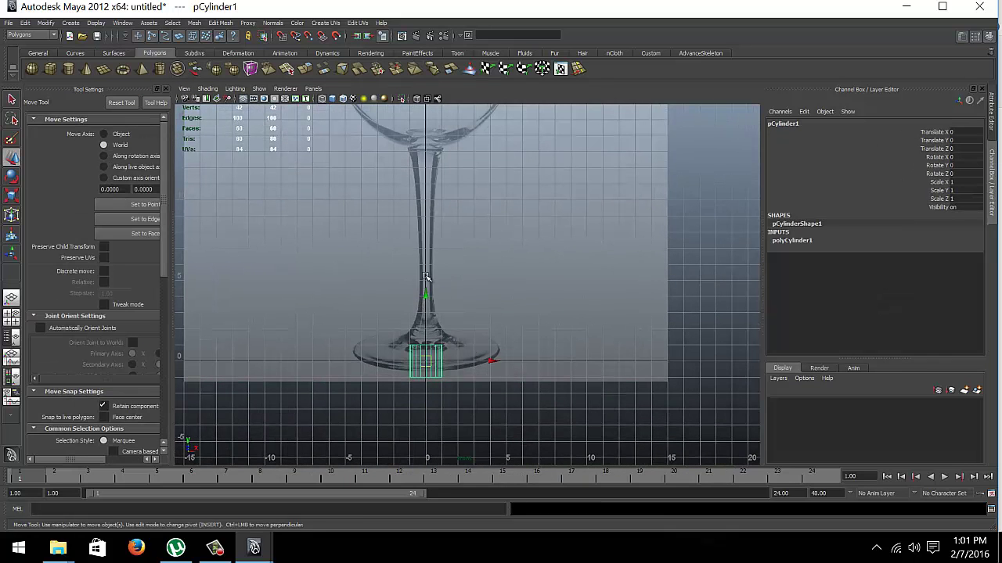
pyautogui.moveTo(426, 276); pyautogui.dragTo(419, 101)
pyautogui.moveTo(372, 224)
pyautogui.keyDown('alt'); pyautogui.mouseDown(button='right')
pyautogui.moveTo(292, 286)
pyautogui.moveTo(391, 291)
pyautogui.mouseUp(button='right'); pyautogui.keyUp('alt')
# - Smooth-shade the cylinder, then select and delete its top and bottom cap faces
pyautogui.click(332, 99)
pyautogui.press('space')
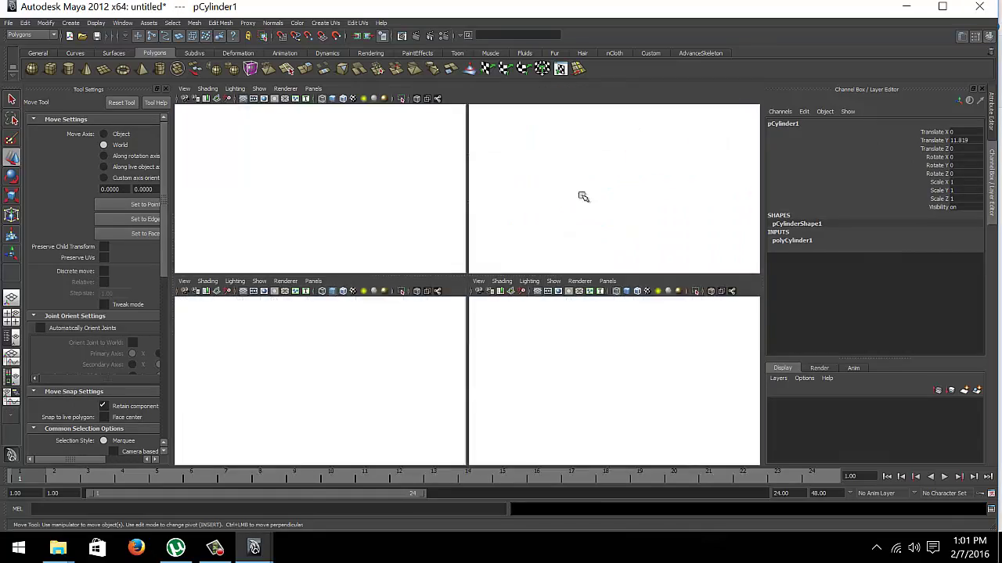
pyautogui.press('space')
pyautogui.keyDown('alt'); pyautogui.moveTo(583, 197); pyautogui.dragTo(432, 169); pyautogui.keyUp('alt')
pyautogui.click(332, 100)
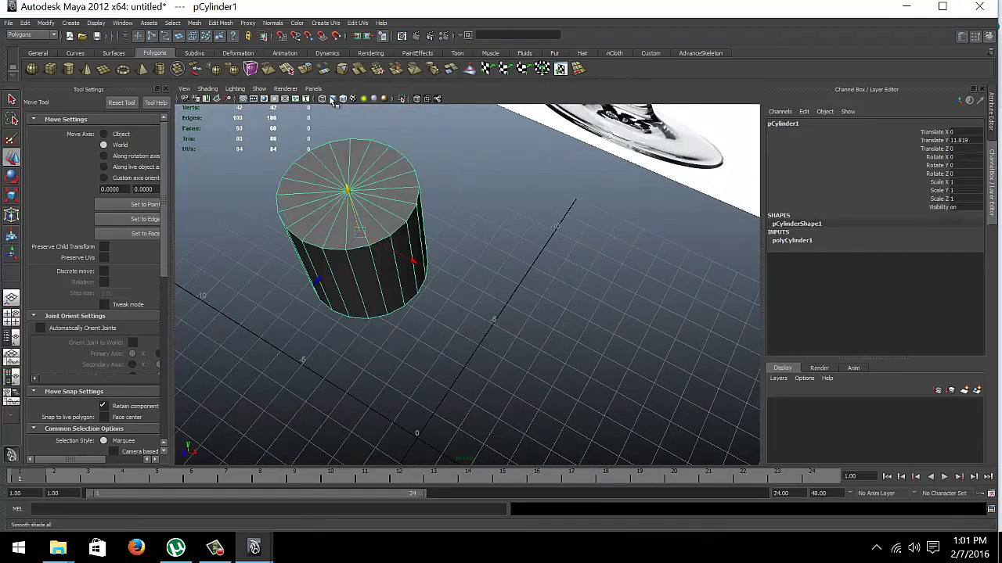
pyautogui.moveTo(332, 102)
pyautogui.keyDown('alt'); pyautogui.mouseDown()
pyautogui.moveTo(402, 215)
pyautogui.moveTo(402, 239)
pyautogui.moveTo(469, 297)
pyautogui.mouseUp(); pyautogui.keyUp('alt')
pyautogui.keyDown('alt'); pyautogui.moveTo(469, 297); pyautogui.dragTo(425, 307, button='right'); pyautogui.keyUp('alt')
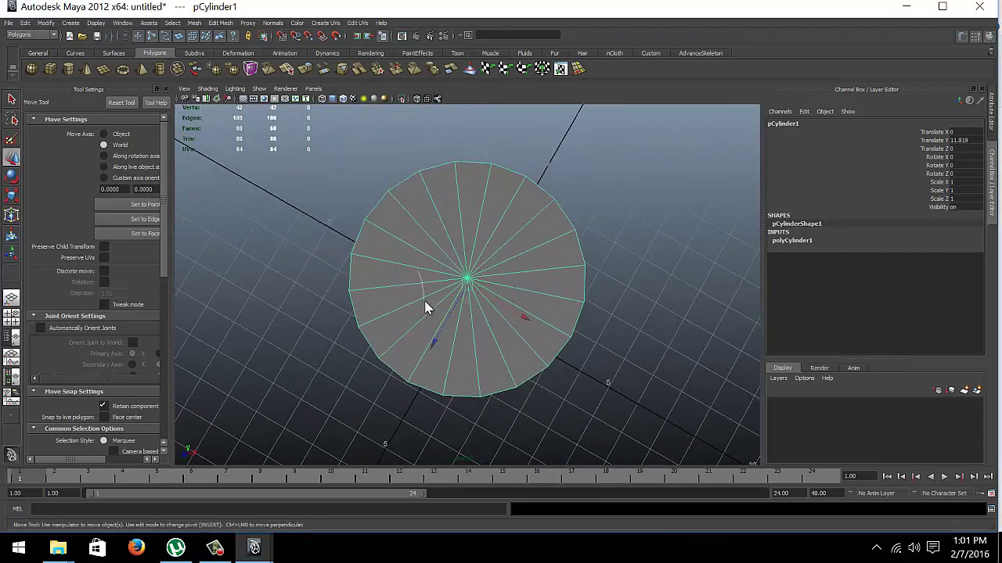
pyautogui.press('F11')
pyautogui.moveTo(380, 191); pyautogui.dragTo(487, 299)
pyautogui.moveTo(486, 299)
pyautogui.keyDown('alt'); pyautogui.mouseDown()
pyautogui.moveTo(509, 290)
pyautogui.moveTo(503, 161)
pyautogui.moveTo(385, 241)
pyautogui.moveTo(409, 302)
pyautogui.moveTo(392, 319)
pyautogui.mouseUp(); pyautogui.keyUp('alt')
pyautogui.press('Delete')
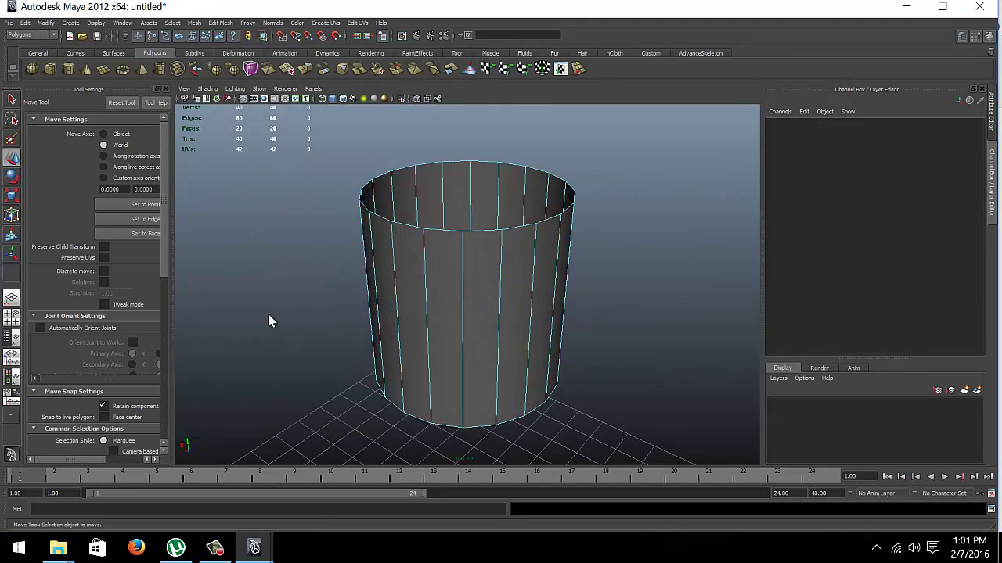
# - Make the cylinder X-ray, then raise and widen its top vertex ring
pyautogui.press('space')
pyautogui.press('space')
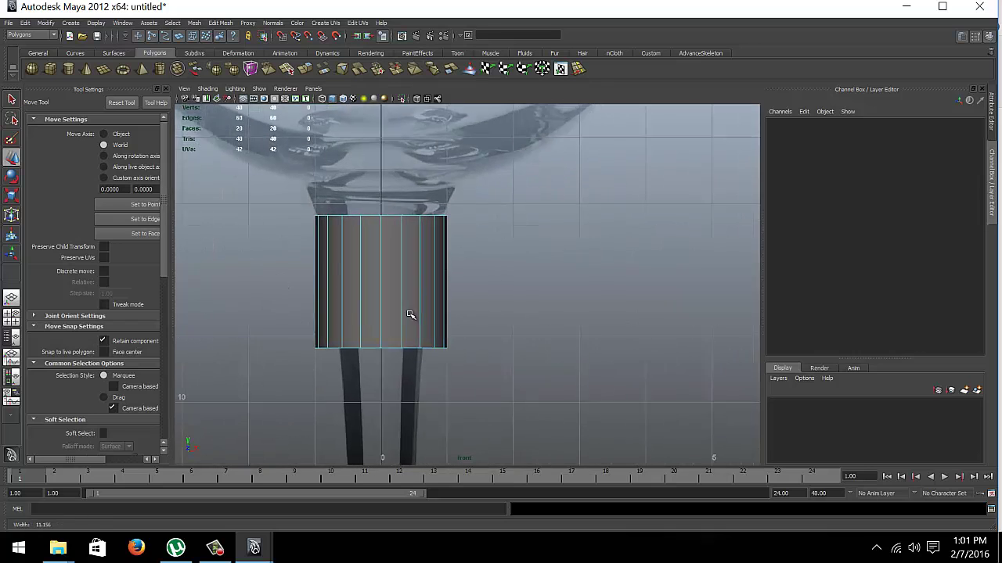
pyautogui.click(417, 99)
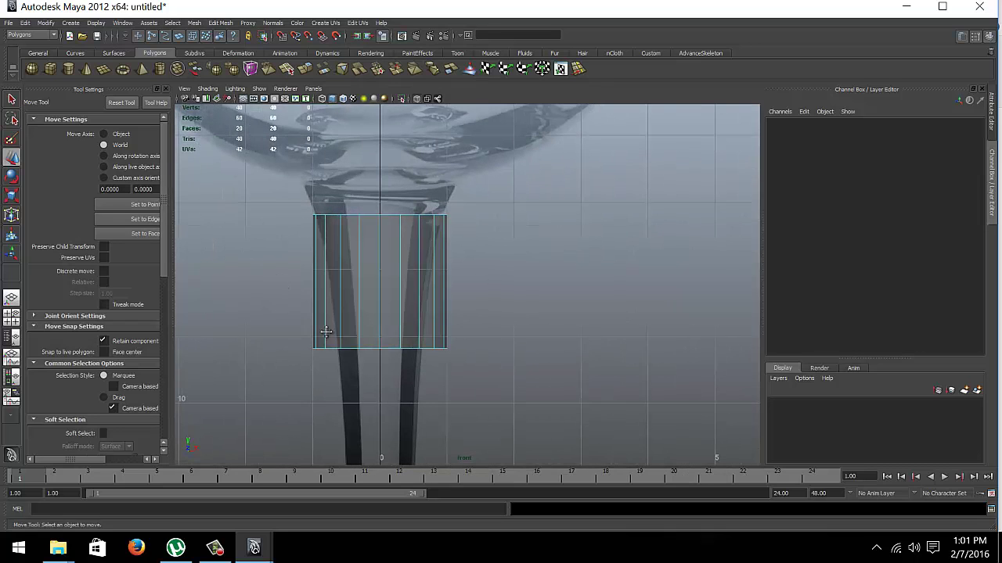
pyautogui.keyDown('alt'); pyautogui.moveTo(327, 332); pyautogui.dragTo(383, 313, button='right'); pyautogui.keyUp('alt')
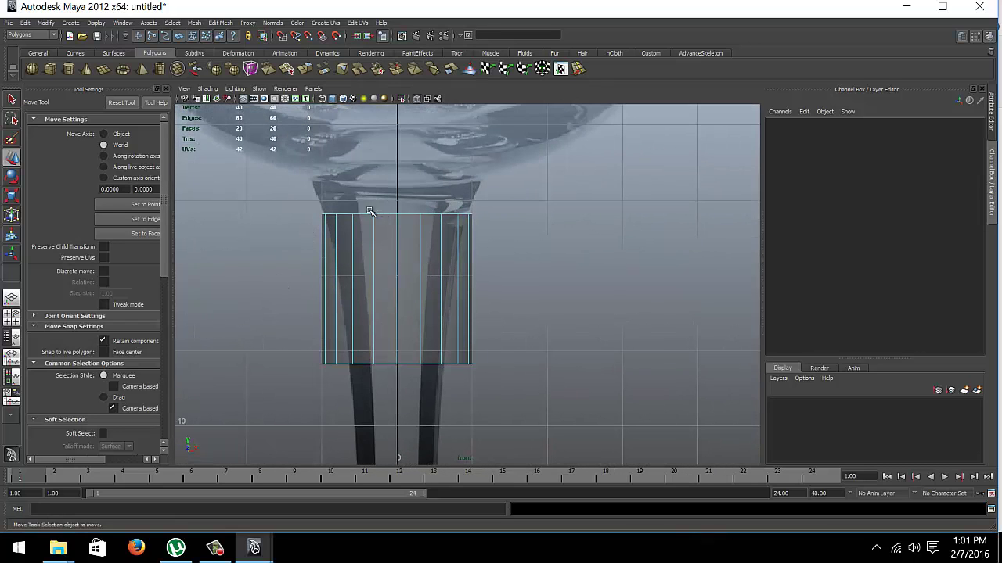
pyautogui.moveTo(378, 213)
pyautogui.mouseDown(button='right')
pyautogui.moveTo(301, 203)
pyautogui.moveTo(285, 190)
pyautogui.mouseUp(button='right')
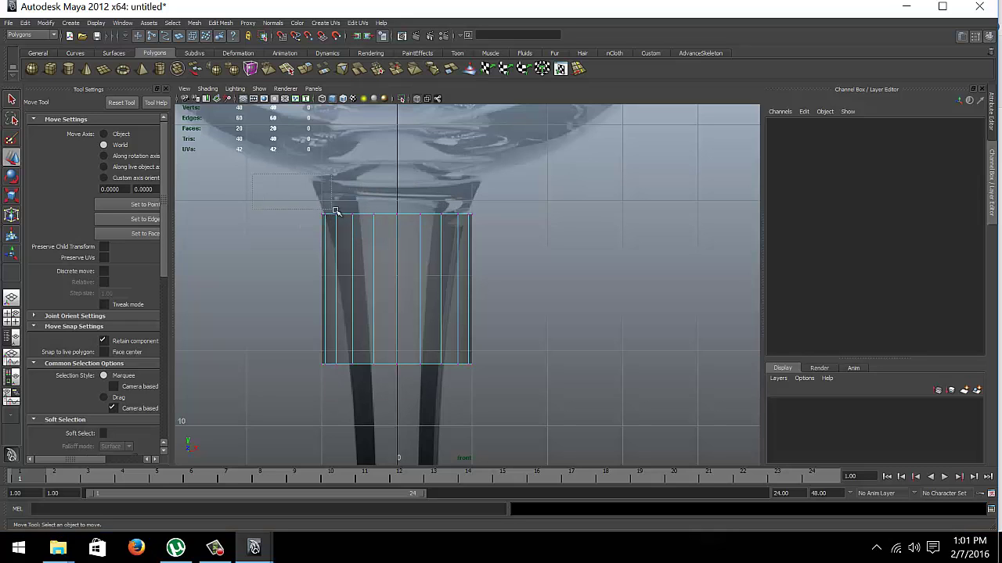
pyautogui.moveTo(509, 245); pyautogui.dragTo(509, 238)
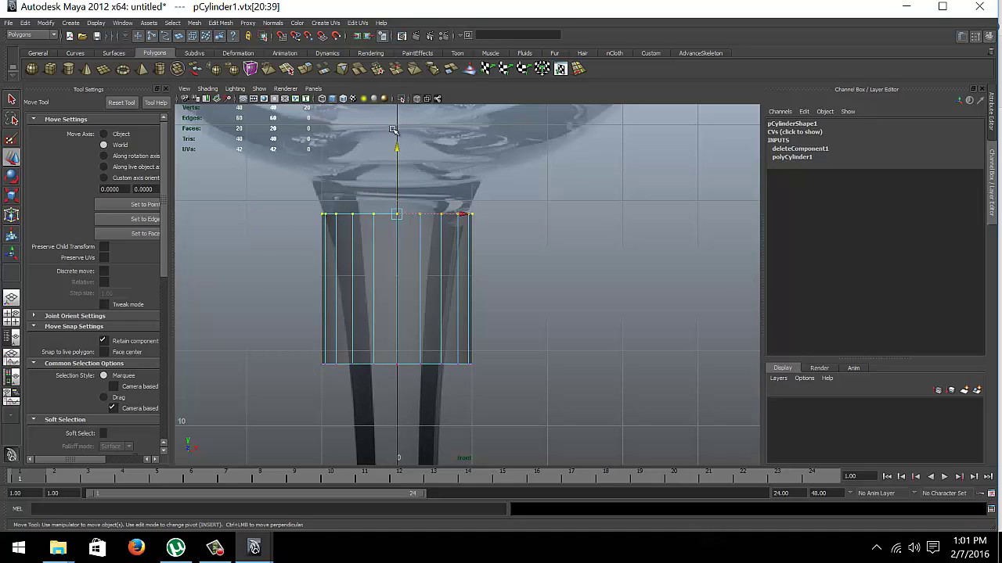
pyautogui.moveTo(398, 148); pyautogui.dragTo(394, 122)
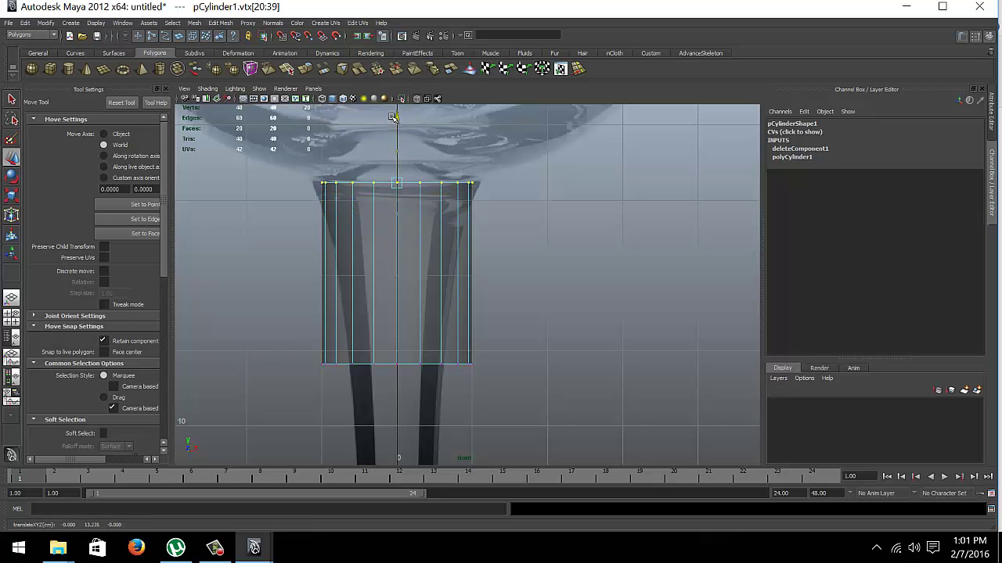
pyautogui.scroll(2, 263, 185)
pyautogui.press('r')
pyautogui.moveTo(259, 182); pyautogui.dragTo(269, 177, button='middle')
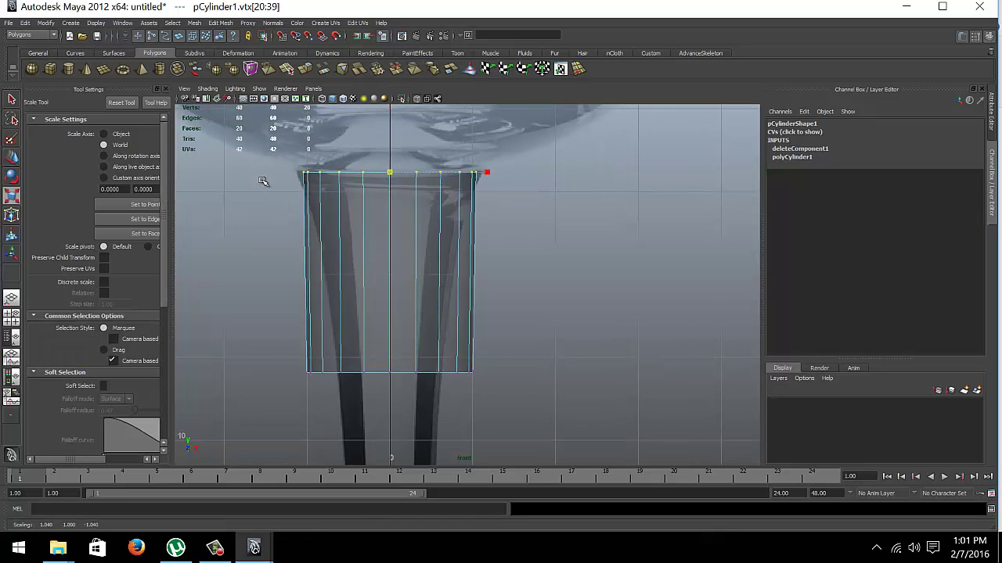
# - Narrow the bottom vertex ring to taper the tube, then inspect it in perspective
pyautogui.moveTo(315, 284)
pyautogui.keyDown('alt'); pyautogui.mouseDown(button='middle')
pyautogui.moveTo(290, 235)
pyautogui.moveTo(327, 307)
pyautogui.mouseUp(button='middle'); pyautogui.keyUp('alt')
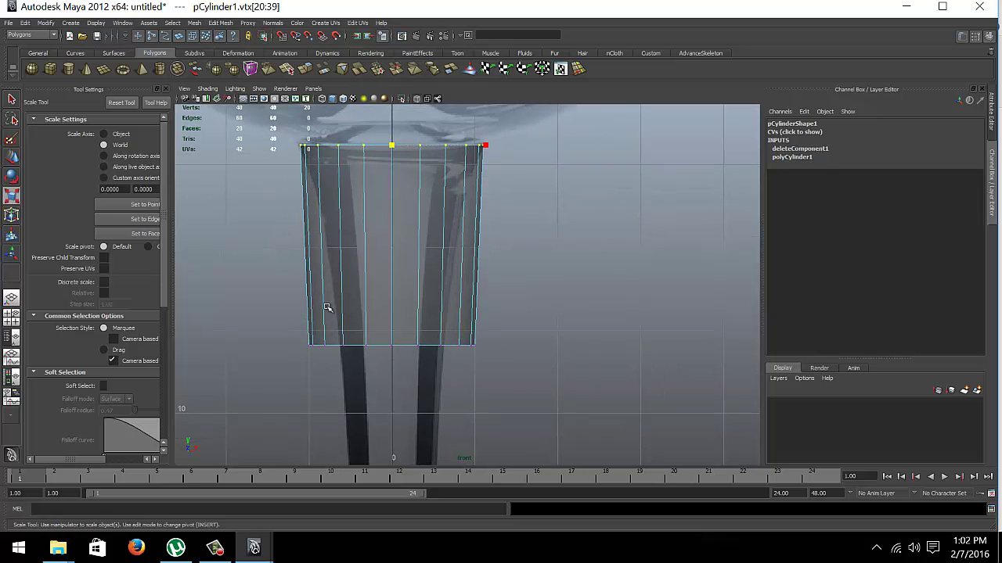
pyautogui.scroll(2, 370, 246)
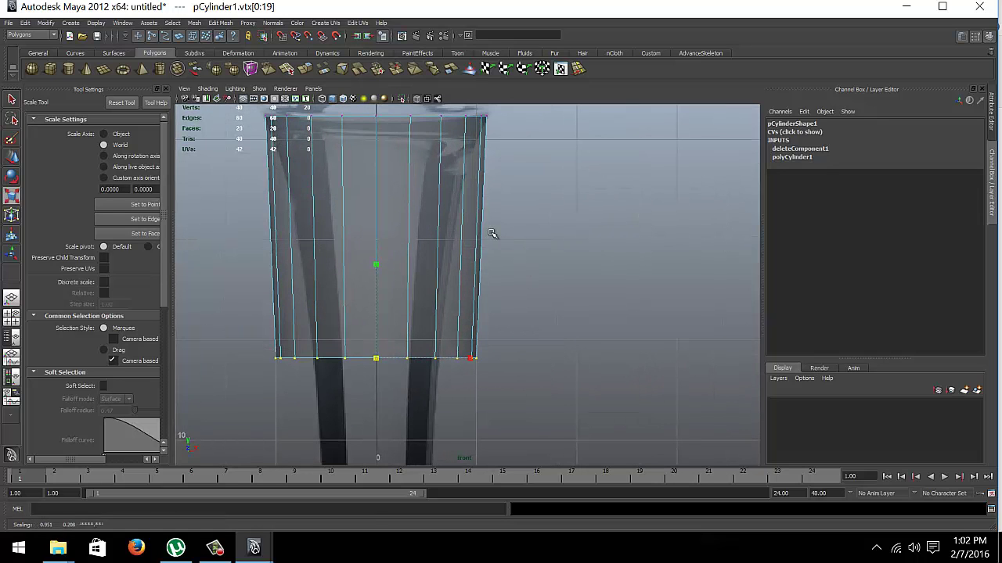
pyautogui.moveTo(492, 233); pyautogui.dragTo(439, 248, button='middle')
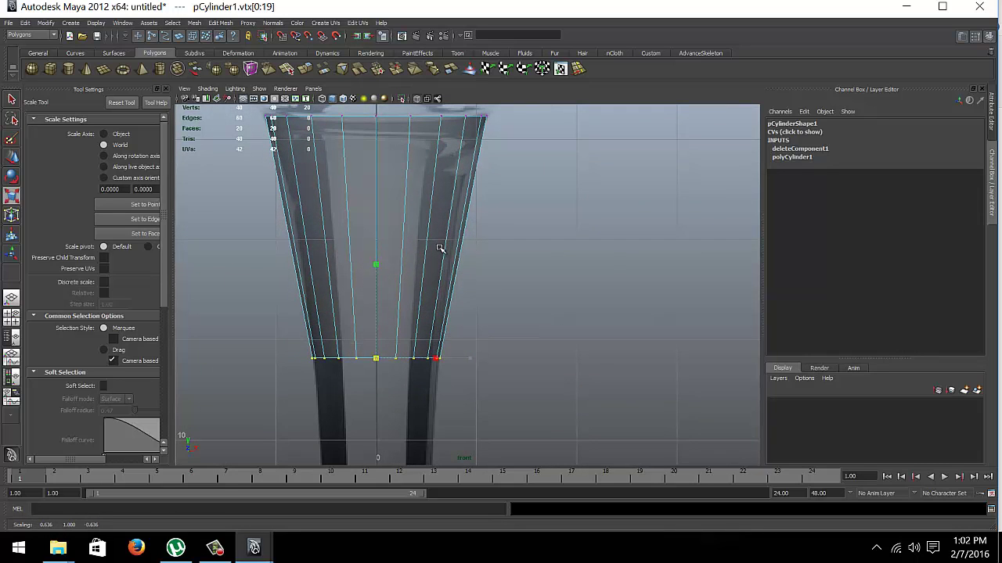
pyautogui.press('space')
pyautogui.press('space')
pyautogui.moveTo(496, 183)
pyautogui.keyDown('alt'); pyautogui.mouseDown()
pyautogui.moveTo(415, 193)
pyautogui.moveTo(410, 217)
pyautogui.moveTo(415, 235)
pyautogui.moveTo(423, 204)
pyautogui.moveTo(427, 259)
pyautogui.mouseUp(); pyautogui.keyUp('alt')
pyautogui.moveTo(467, 345)
pyautogui.keyDown('alt'); pyautogui.mouseDown()
pyautogui.moveTo(393, 266)
pyautogui.moveTo(398, 308)
pyautogui.moveTo(461, 332)
pyautogui.moveTo(434, 337)
pyautogui.moveTo(466, 313)
pyautogui.mouseUp(); pyautogui.keyUp('alt')
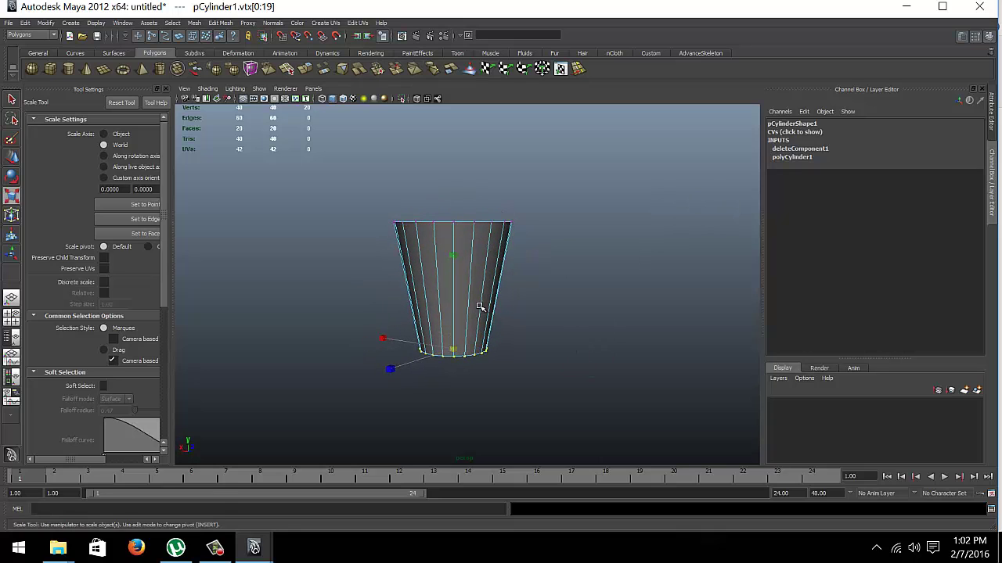
# - Undo back to the straight cylinder and select its bottom vertex ring for scaling
pyautogui.hotkey('ctrl', 'z')
pyautogui.hotkey('ctrl', 'z')
pyautogui.hotkey('ctrl', 'z')
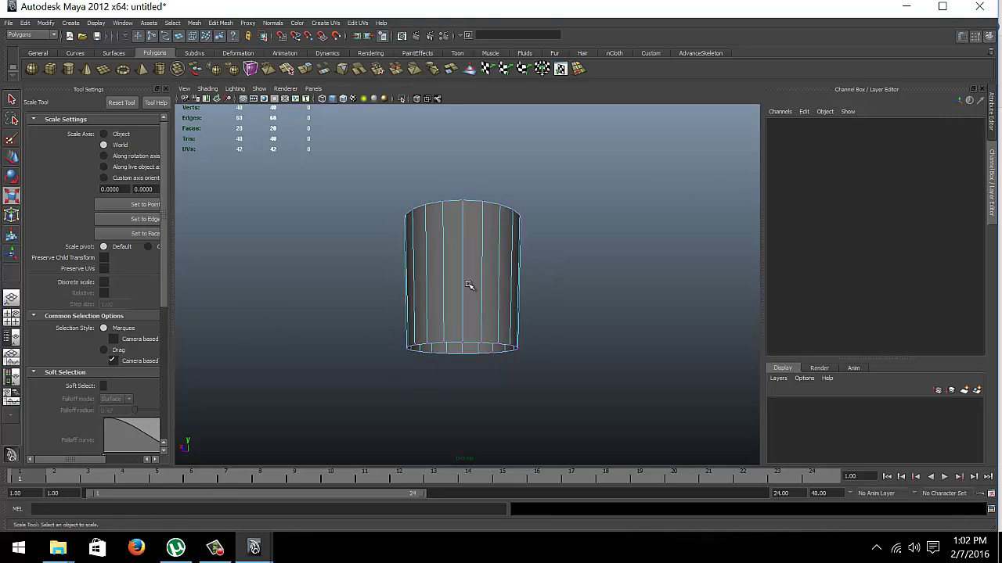
pyautogui.hotkey('ctrl', 'z')
pyautogui.click(454, 259)
pyautogui.rightClick(440, 228)
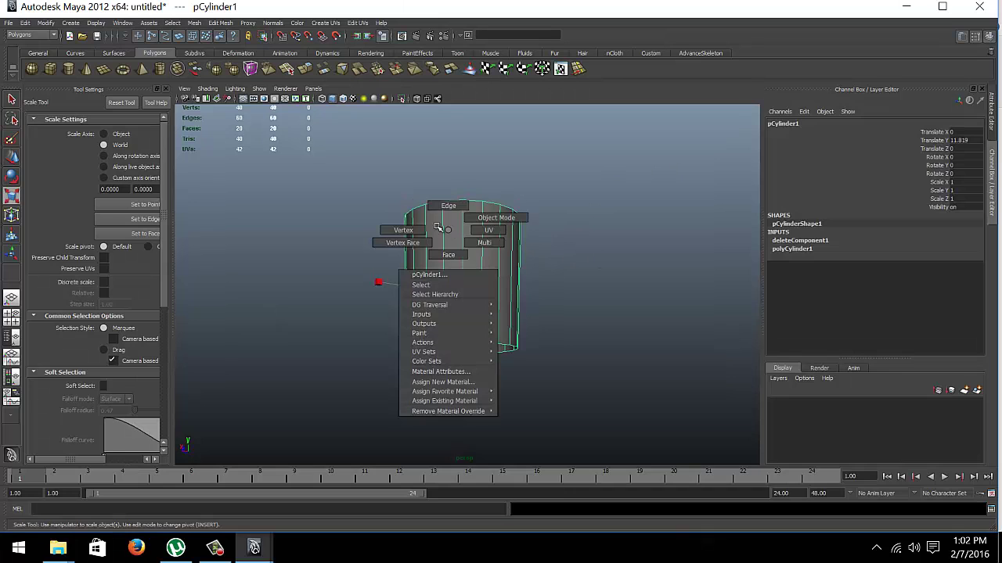
pyautogui.click(398, 226)
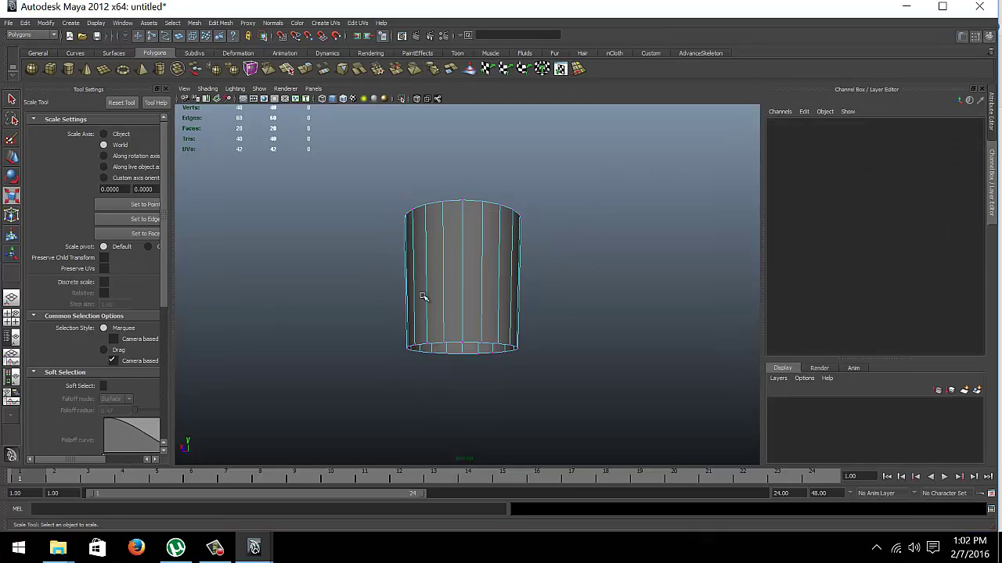
pyautogui.keyDown('alt'); pyautogui.moveTo(416, 291); pyautogui.dragTo(421, 313); pyautogui.keyUp('alt')
pyautogui.moveTo(518, 387); pyautogui.dragTo(512, 385)
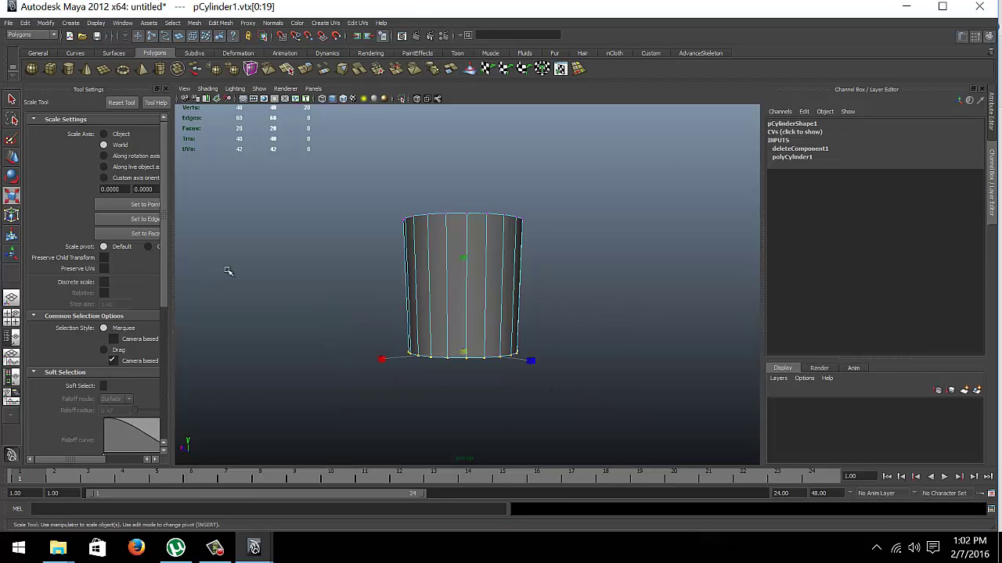
pyautogui.moveTo(224, 273)
pyautogui.keyDown('alt'); pyautogui.mouseDown()
pyautogui.moveTo(320, 250)
pyautogui.moveTo(166, 204)
pyautogui.mouseUp(); pyautogui.keyUp('alt')
pyautogui.click(12, 157)
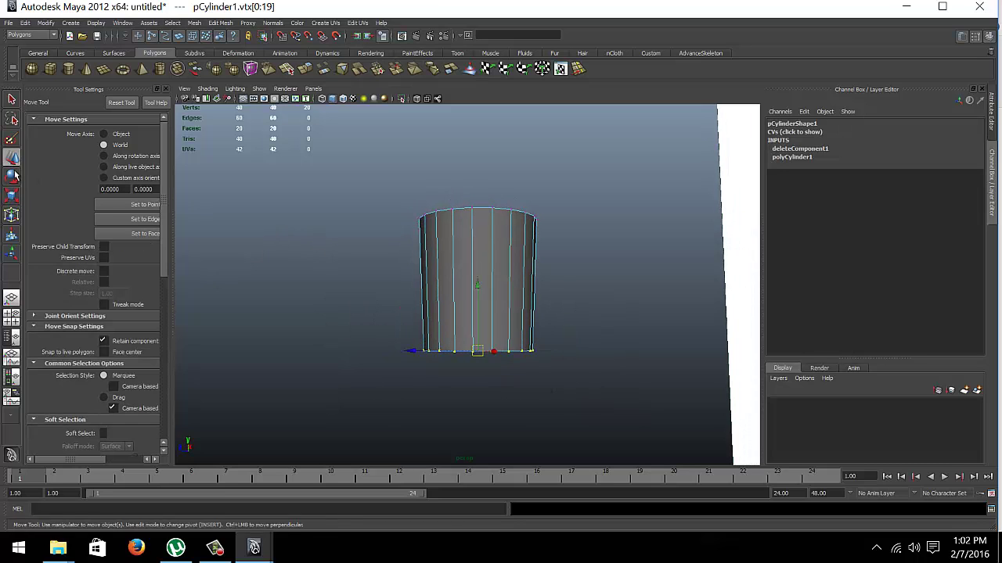
pyautogui.click(11, 177)
pyautogui.click(12, 196)
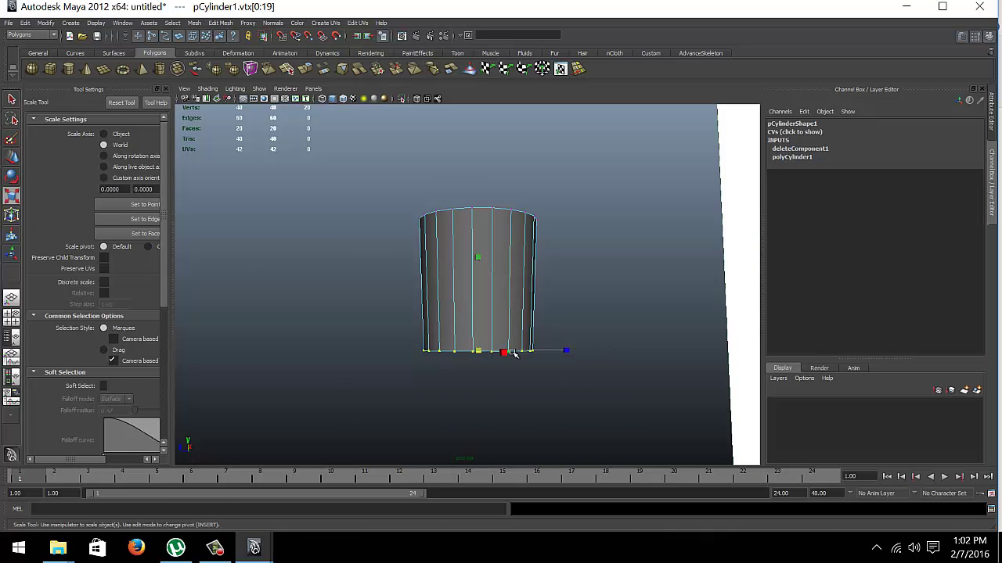
pyautogui.moveTo(501, 353)
pyautogui.keyDown('alt'); pyautogui.mouseDown()
pyautogui.moveTo(474, 349)
pyautogui.moveTo(519, 369)
pyautogui.moveTo(476, 329)
pyautogui.moveTo(453, 331)
pyautogui.moveTo(579, 352)
pyautogui.mouseUp(); pyautogui.keyUp('alt')
# - Narrow the bottom vertex ring to the reference stem's top width in front view
pyautogui.hotkey('ctrl', 'z')
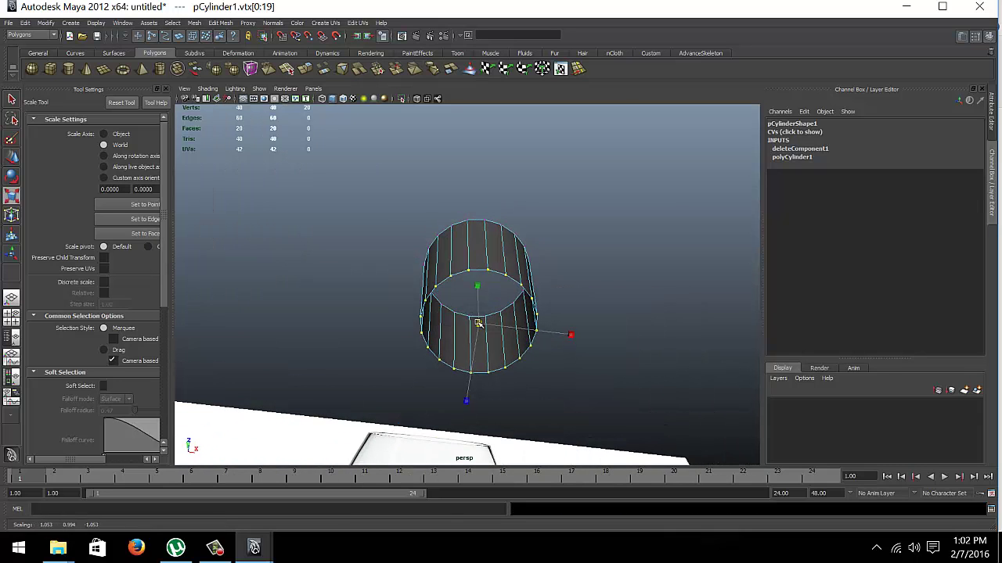
pyautogui.moveTo(478, 323); pyautogui.dragTo(431, 322)
pyautogui.hotkey('ctrl', 'z')
pyautogui.press('space')
pyautogui.press('space')
pyautogui.scroll(2, 613, 399)
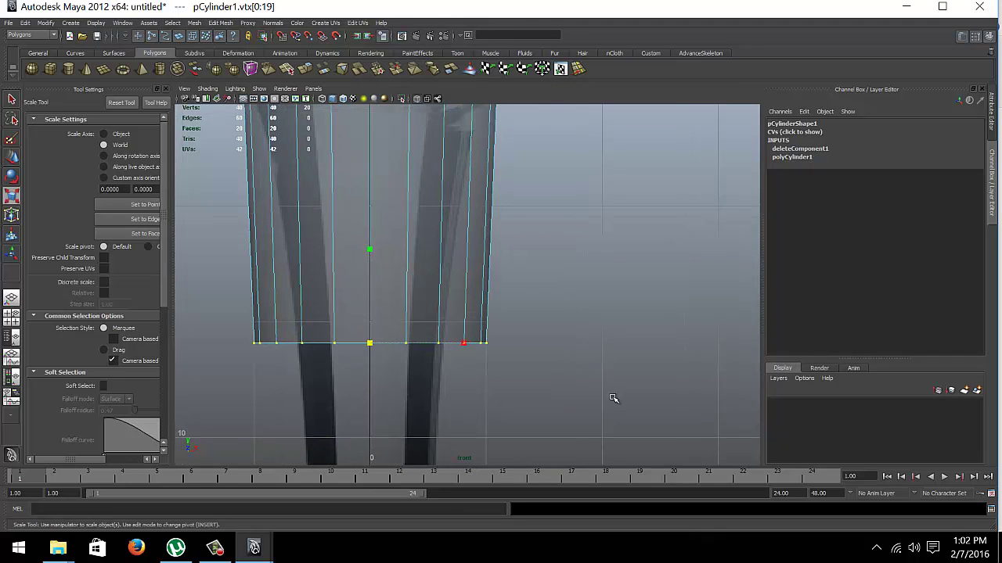
pyautogui.moveTo(613, 399); pyautogui.dragTo(548, 403, button='middle')
pyautogui.press('q')
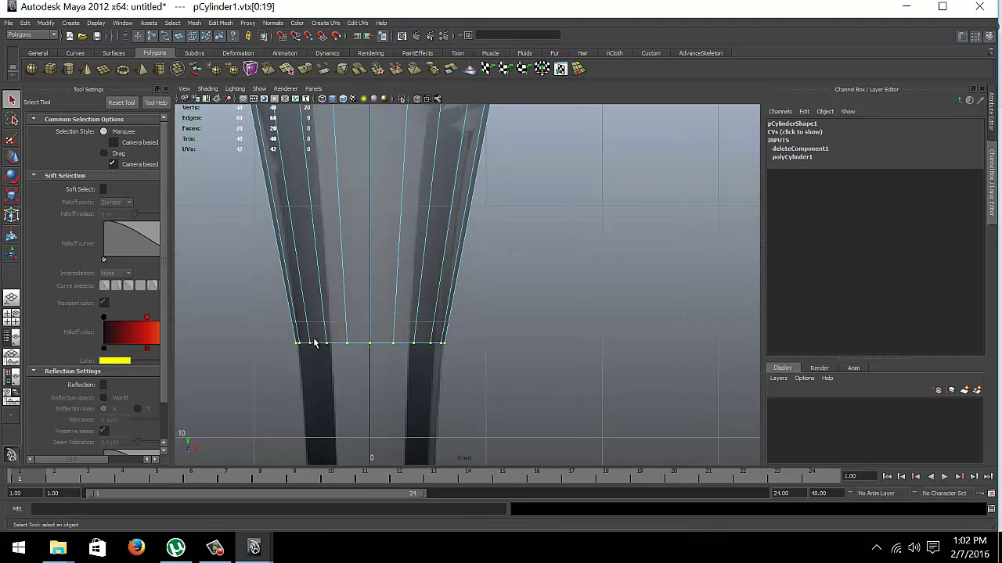
pyautogui.press('space')
pyautogui.press('space')
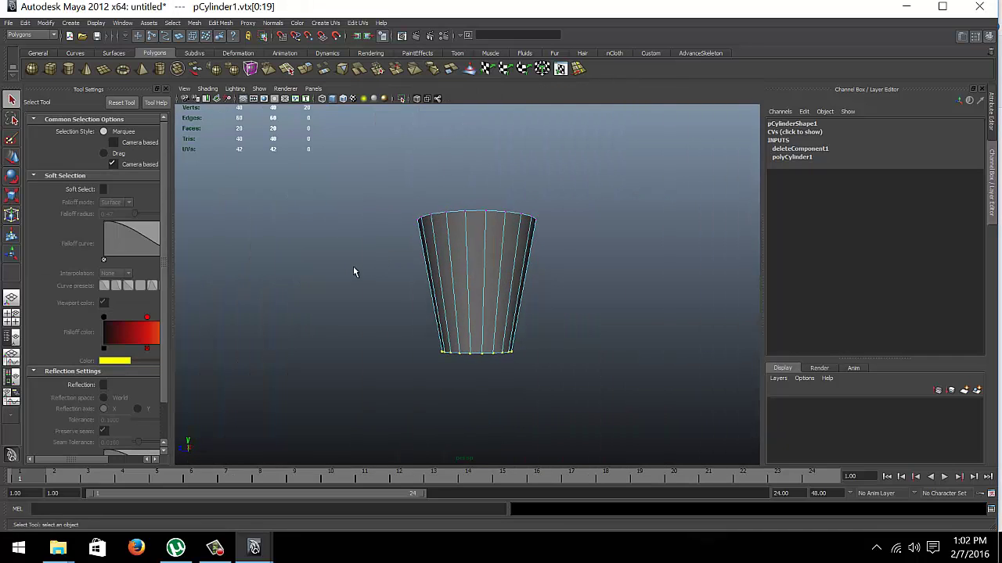
pyautogui.moveTo(471, 328)
pyautogui.mouseDown(button='right')
pyautogui.moveTo(469, 265)
pyautogui.moveTo(446, 242)
pyautogui.moveTo(442, 266)
pyautogui.mouseUp(button='right')
pyautogui.scroll(3, 469, 264)
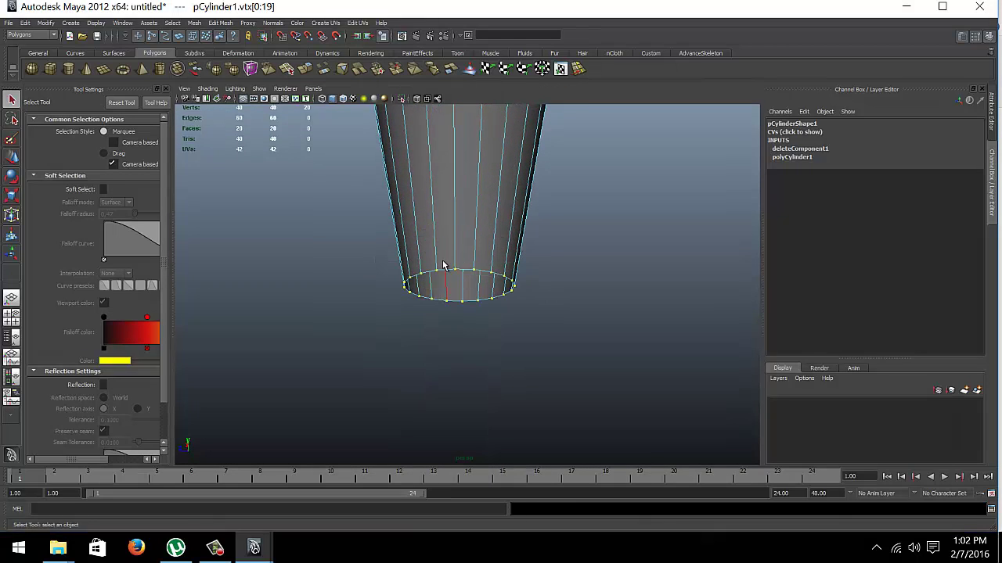
# - Extrude the bottom edge loop (polyExtrudeEdge1), lower it and scale it narrower toward the stem
pyautogui.doubleClick(445, 274)
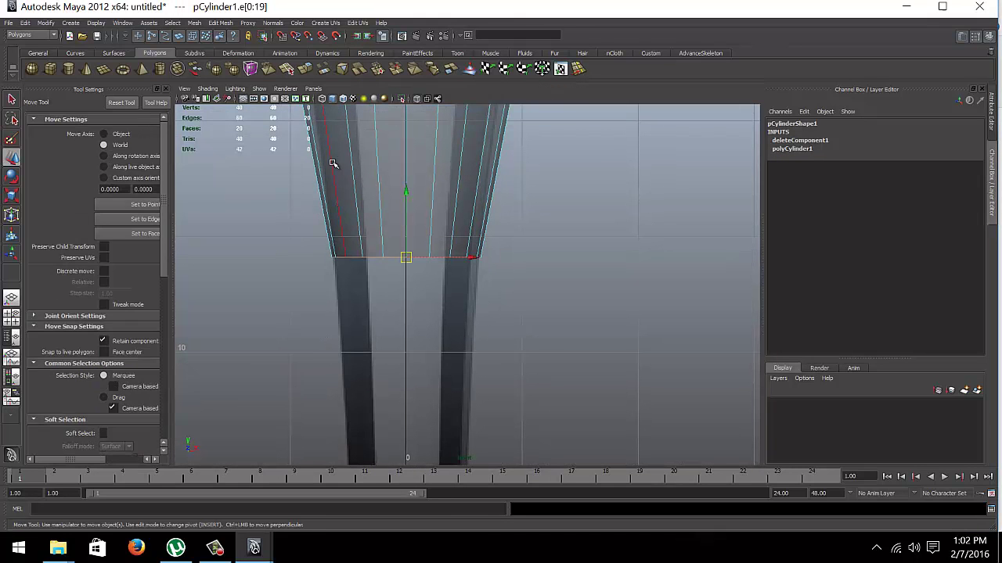
pyautogui.click(305, 68)
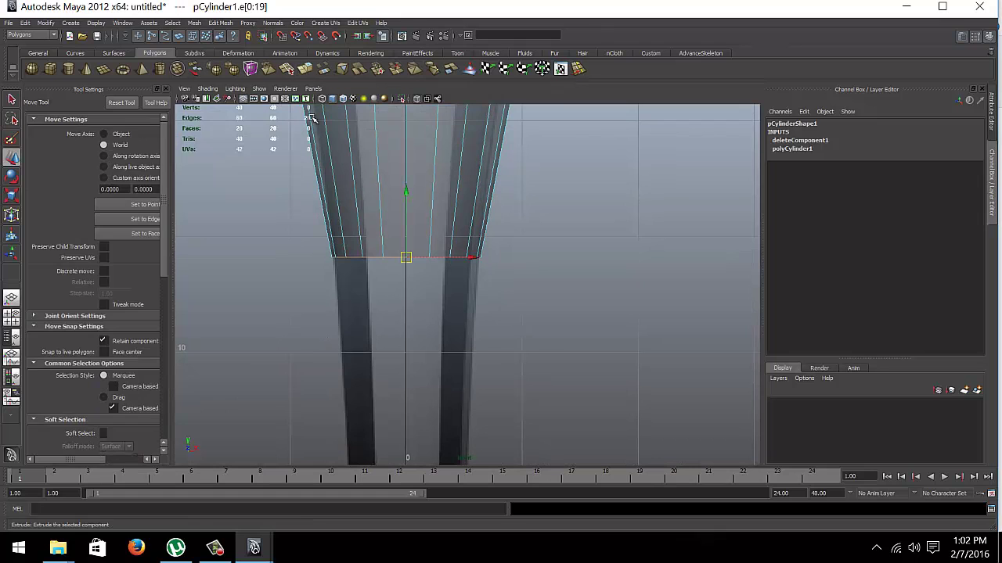
pyautogui.moveTo(407, 189); pyautogui.dragTo(407, 373)
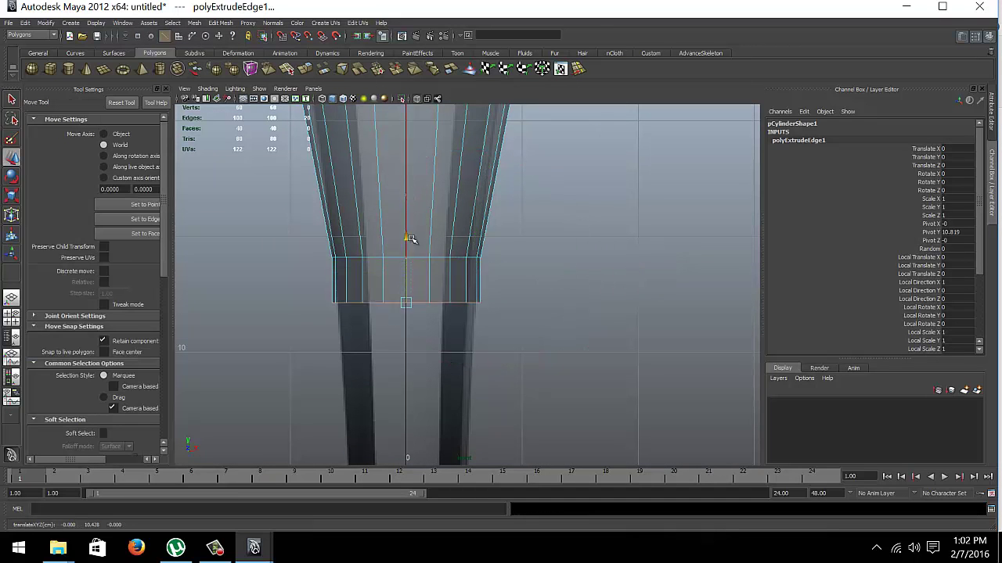
pyautogui.scroll(-3, 428, 290)
pyautogui.scroll(3, 428, 289)
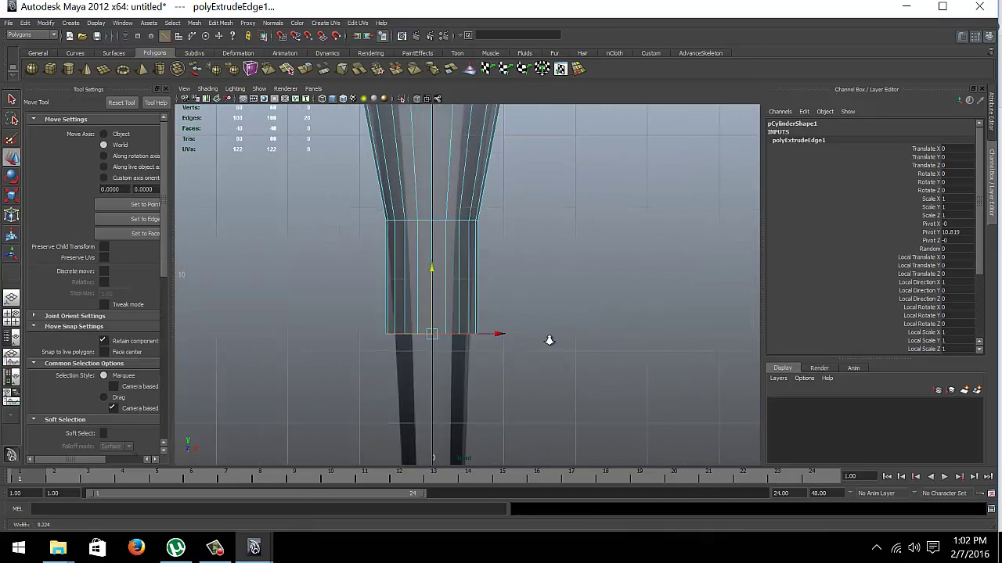
pyautogui.moveTo(548, 339)
pyautogui.mouseDown(button='middle')
pyautogui.moveTo(474, 223)
pyautogui.moveTo(680, 223)
pyautogui.mouseUp(button='middle')
pyautogui.press('r')
pyautogui.scroll(2, 501, 219)
pyautogui.moveTo(583, 193); pyautogui.dragTo(559, 218, button='middle')
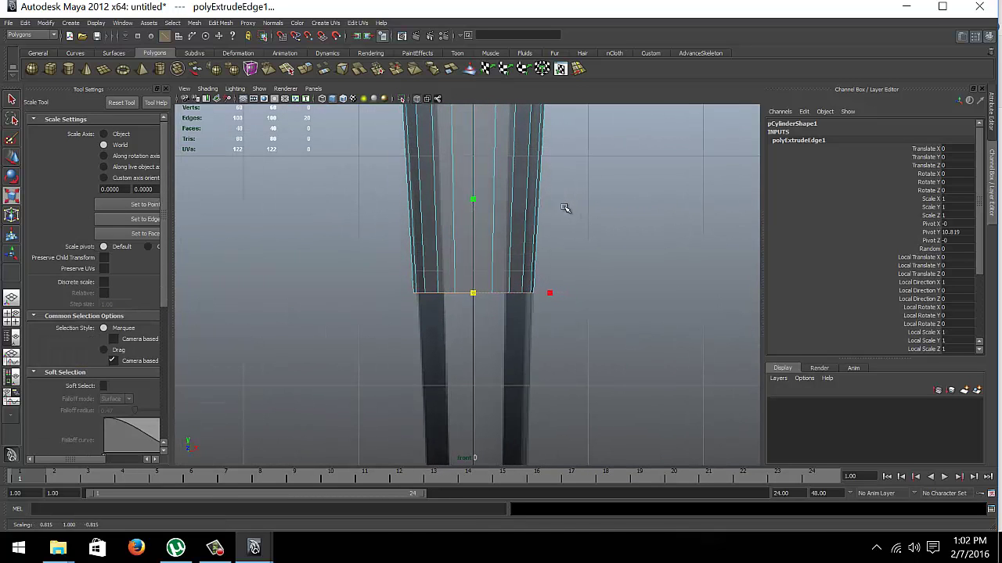
pyautogui.moveTo(559, 219)
pyautogui.keyDown('alt'); pyautogui.mouseDown(button='right')
pyautogui.moveTo(430, 253)
pyautogui.moveTo(463, 264)
pyautogui.mouseUp(button='right'); pyautogui.keyUp('alt')
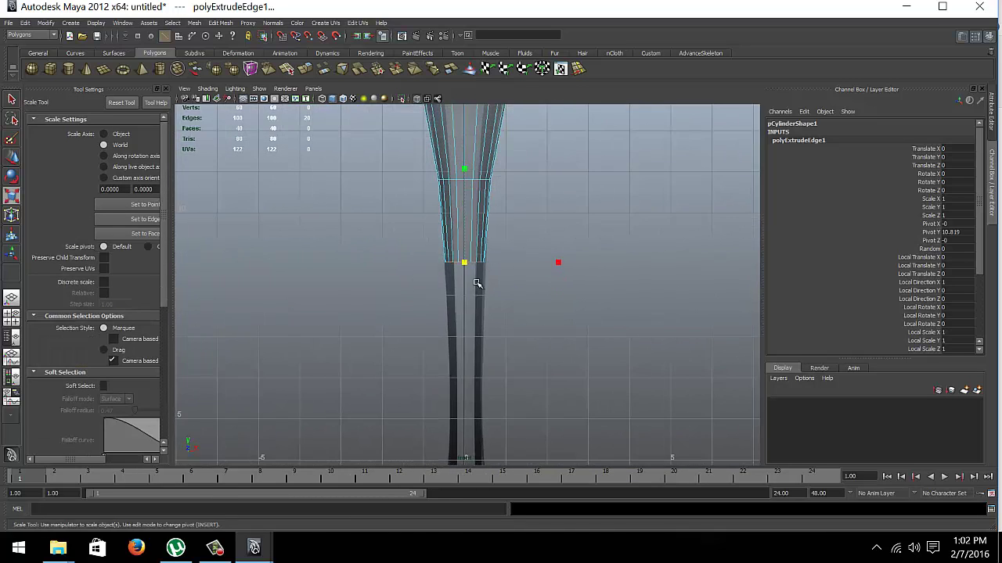
pyautogui.moveTo(463, 264)
pyautogui.keyDown('alt'); pyautogui.mouseDown(button='middle')
pyautogui.moveTo(425, 232)
pyautogui.moveTo(371, 214)
pyautogui.mouseUp(button='middle'); pyautogui.keyUp('alt')
pyautogui.keyDown('alt'); pyautogui.moveTo(371, 215); pyautogui.dragTo(462, 237, button='right'); pyautogui.keyUp('alt')
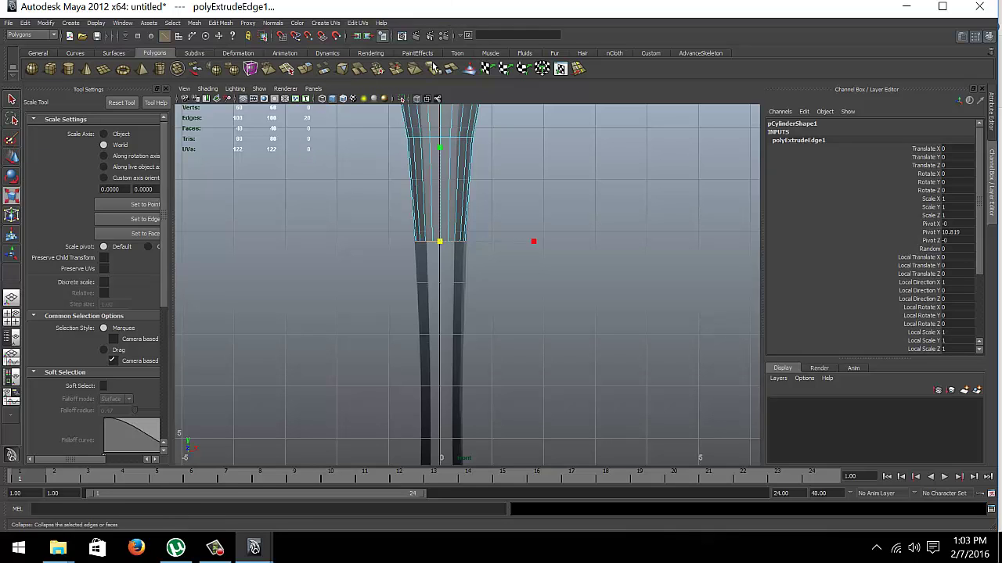
pyautogui.scroll(2, 492, 329)
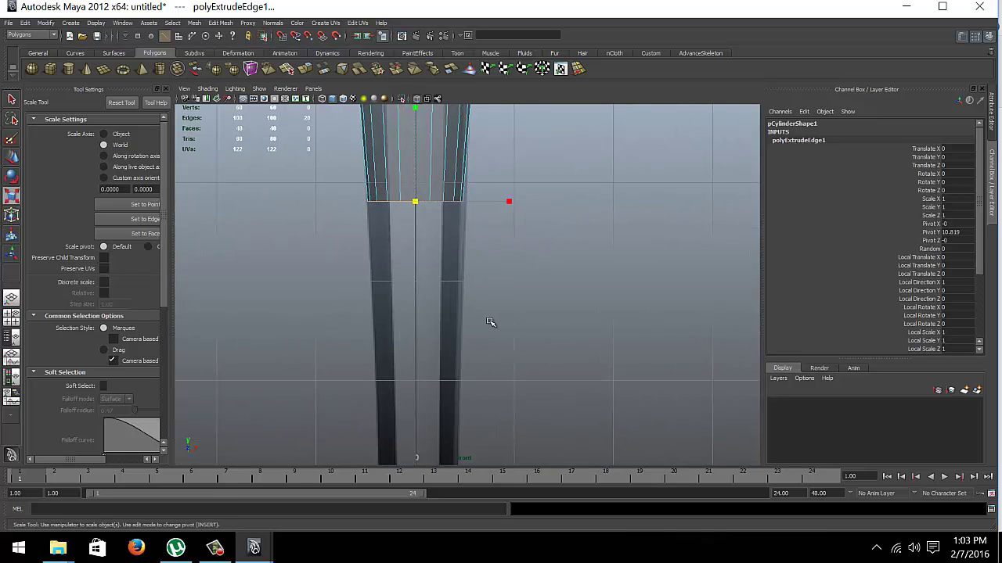
# - Extrude the bowl's bottom edge ring again, pull it down and narrow it to stem width
pyautogui.hotkey('ctrl', 'e')
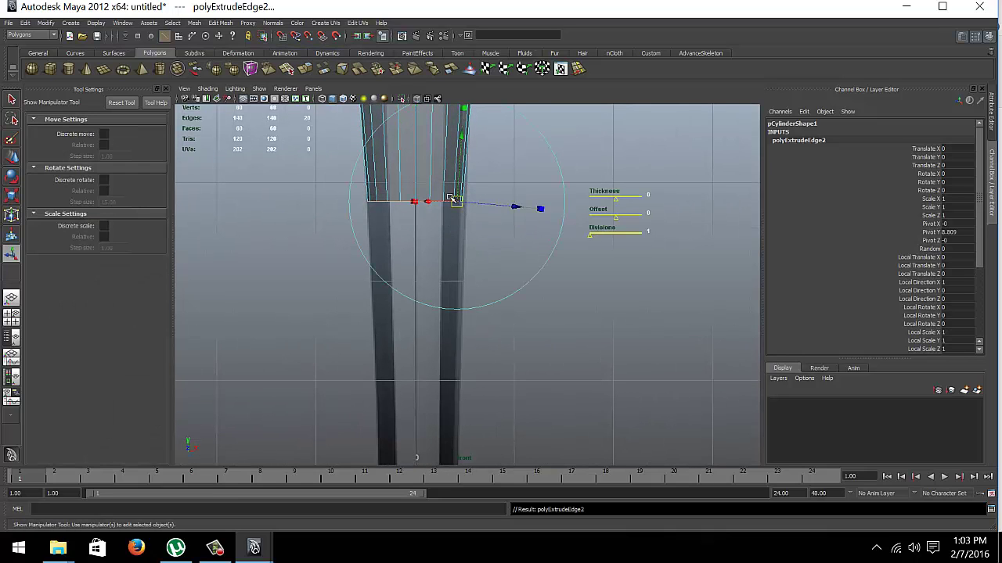
pyautogui.keyDown('alt'); pyautogui.moveTo(452, 198); pyautogui.dragTo(508, 319, button='right'); pyautogui.keyUp('alt')
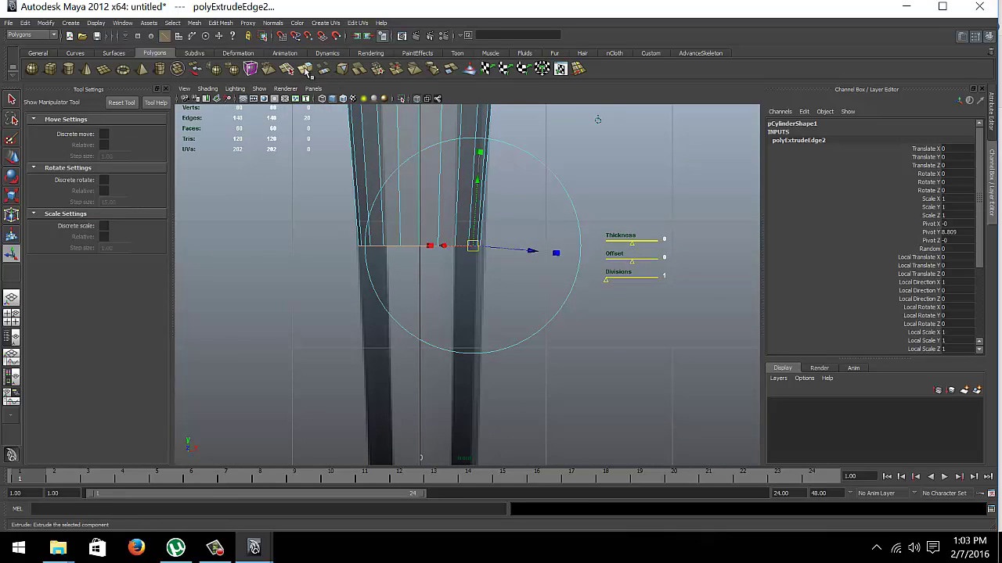
pyautogui.keyDown('alt'); pyautogui.moveTo(512, 286); pyautogui.dragTo(509, 285, button='middle'); pyautogui.keyUp('alt')
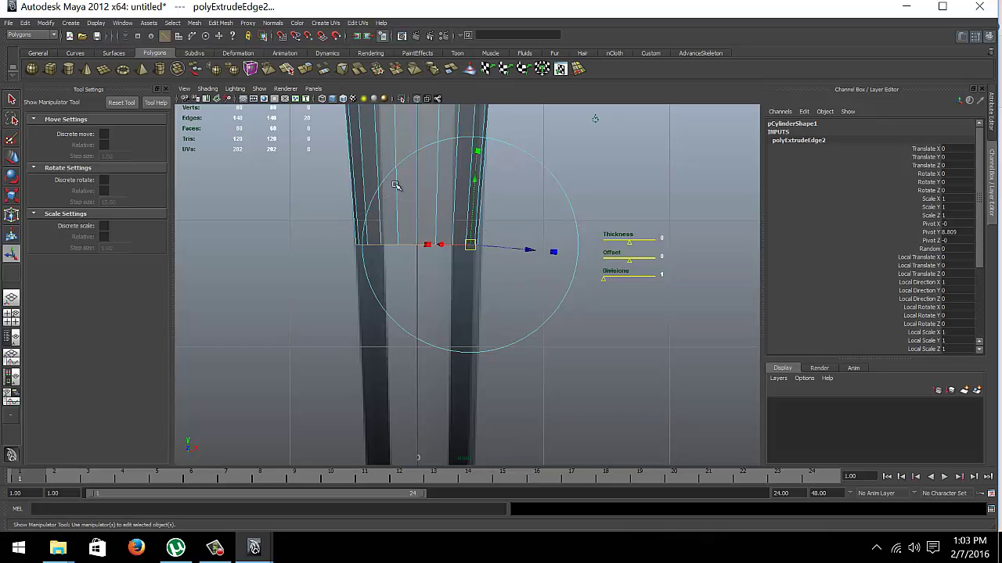
pyautogui.scroll(1, 336, 231)
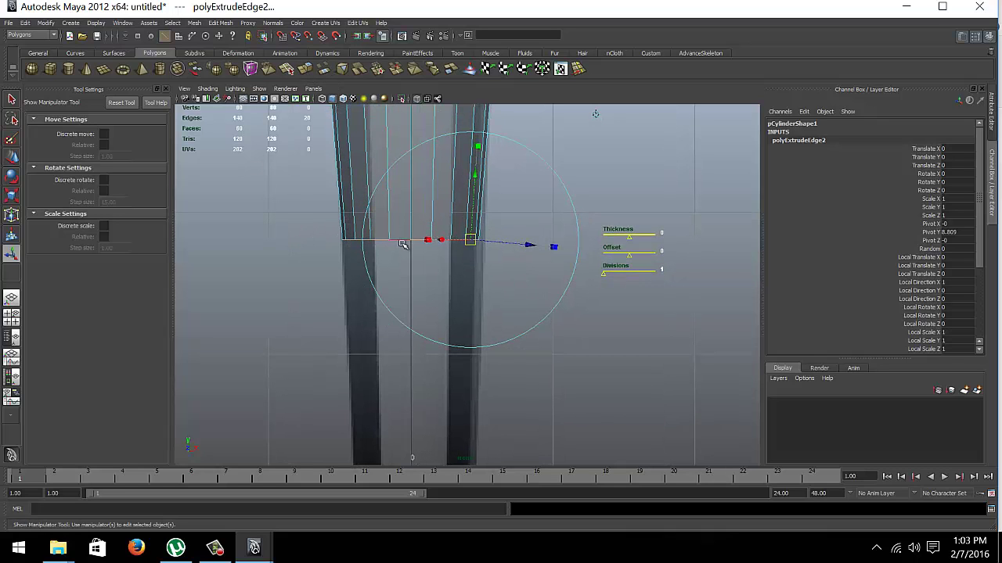
pyautogui.press('w')
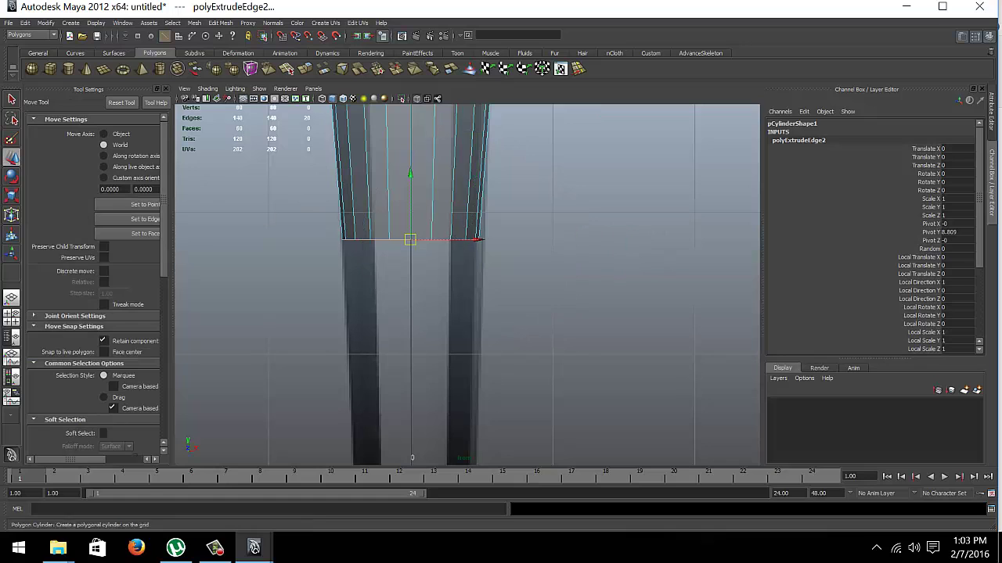
pyautogui.moveTo(408, 179)
pyautogui.mouseDown()
pyautogui.moveTo(444, 262)
pyautogui.moveTo(501, 297)
pyautogui.mouseUp()
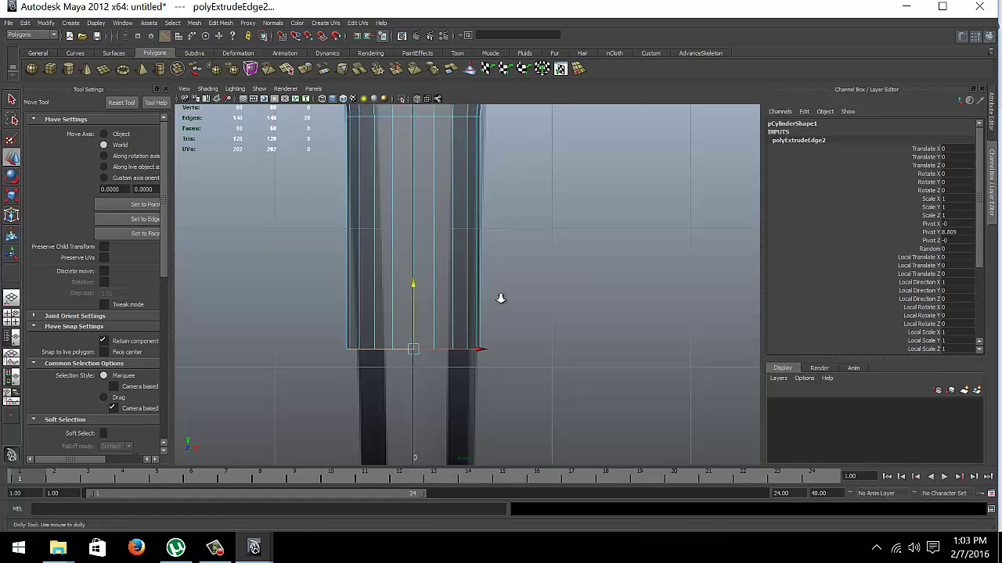
pyautogui.scroll(-3, 497, 278)
pyautogui.press('r')
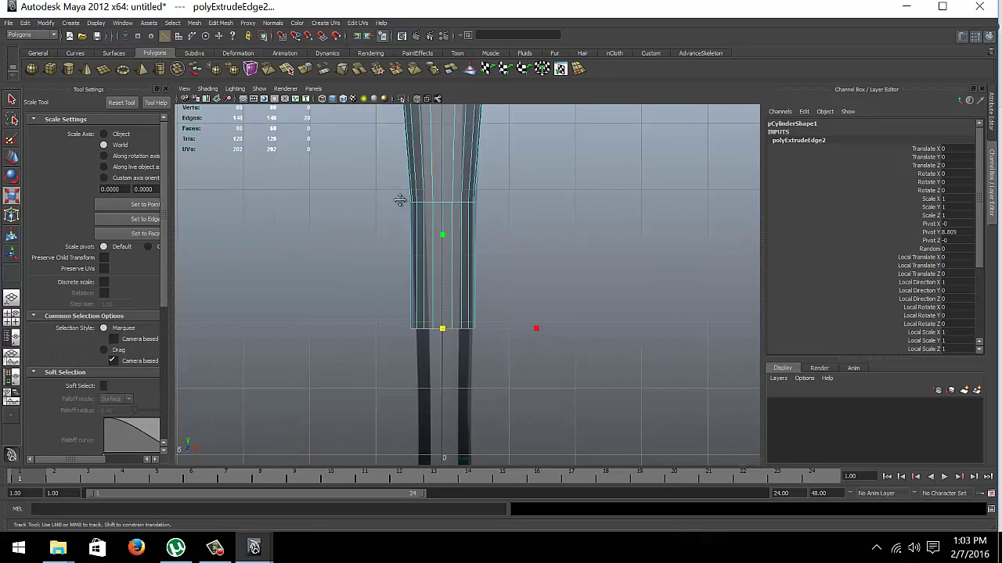
pyautogui.scroll(4, 501, 282)
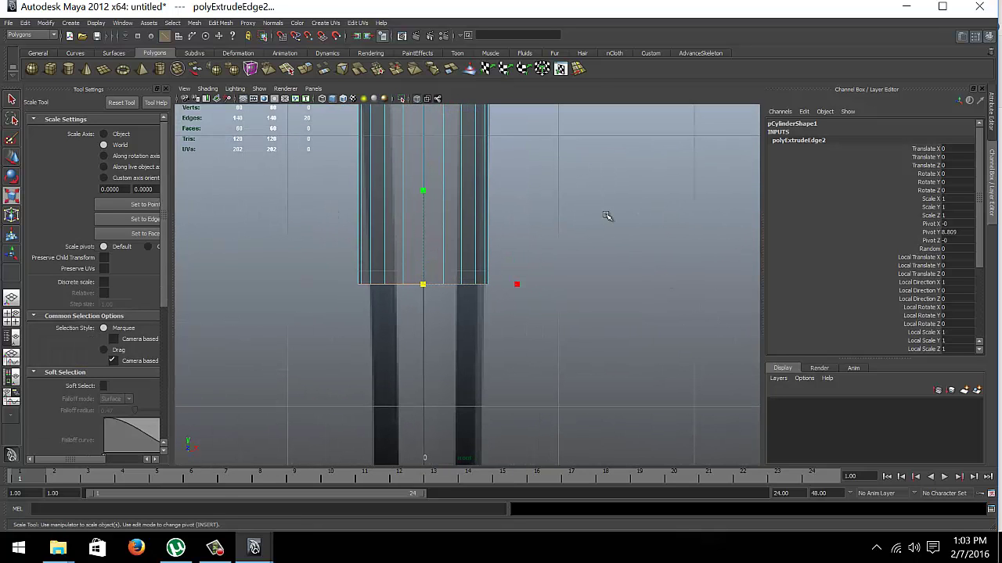
pyautogui.moveTo(606, 216); pyautogui.dragTo(570, 226, button='middle')
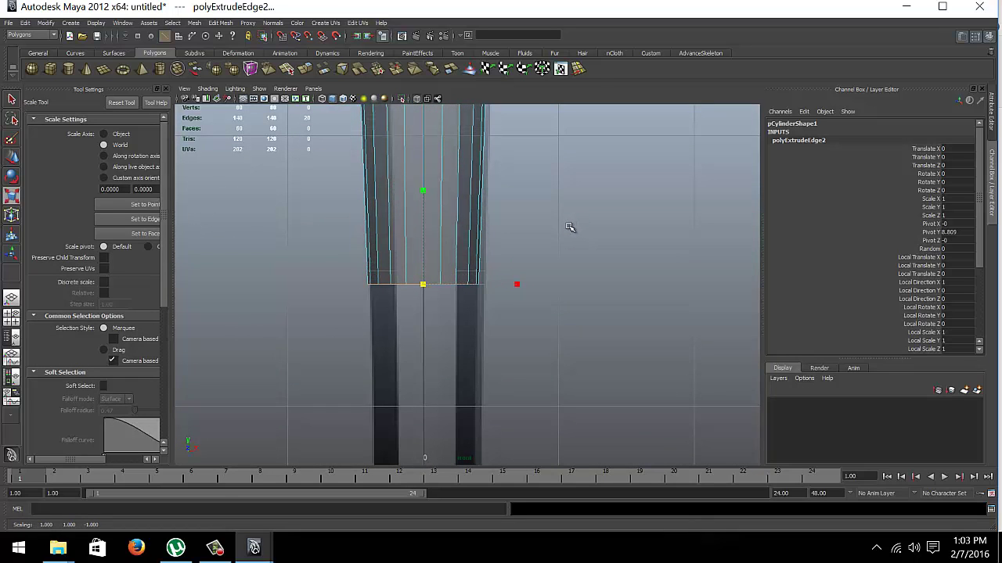
pyautogui.scroll(-2, 537, 250)
pyautogui.moveTo(537, 251)
pyautogui.keyDown('alt'); pyautogui.mouseDown(button='middle')
pyautogui.moveTo(420, 328)
pyautogui.moveTo(488, 273)
pyautogui.mouseUp(button='middle'); pyautogui.keyUp('alt')
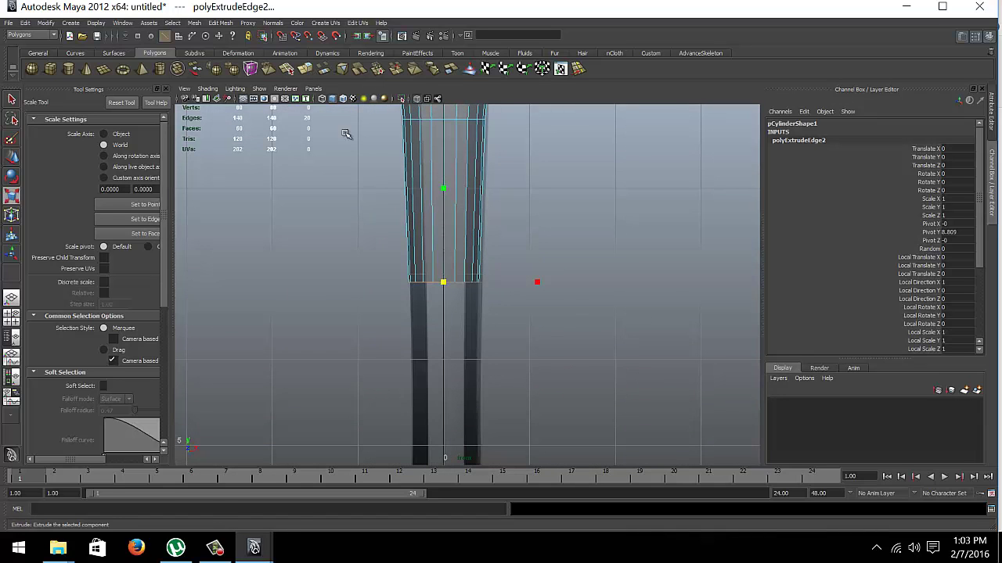
# - Add two more edge extrusions, dropping each ring to lengthen the stem toward the foot
pyautogui.hotkey('ctrl', 'e')
pyautogui.press('w')
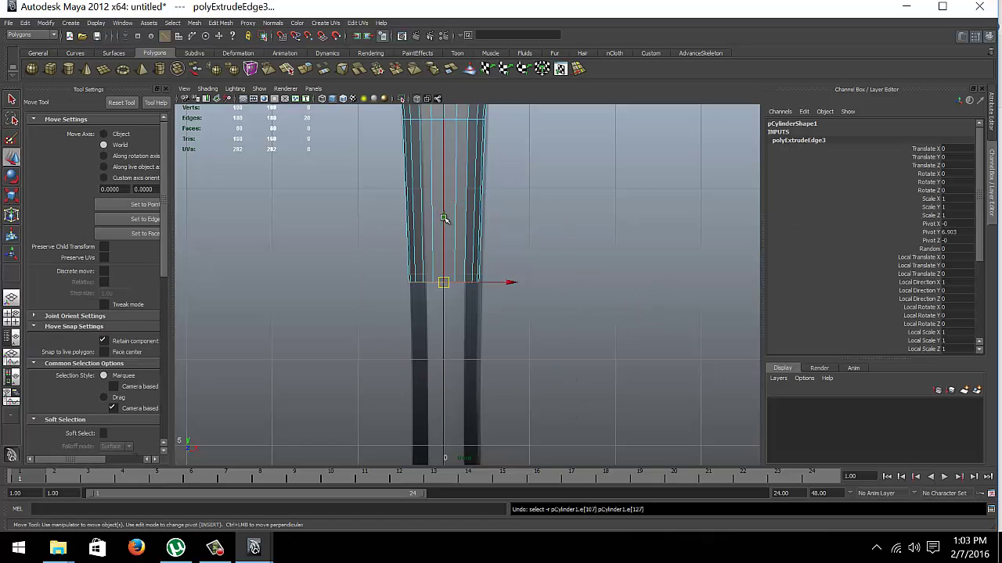
pyautogui.moveTo(443, 219); pyautogui.dragTo(443, 266)
pyautogui.scroll(-2, 492, 187)
pyautogui.moveTo(492, 232)
pyautogui.keyDown('alt'); pyautogui.mouseDown(button='middle')
pyautogui.moveTo(456, 225)
pyautogui.moveTo(479, 226)
pyautogui.mouseUp(button='middle'); pyautogui.keyUp('alt')
pyautogui.hotkey('ctrl', 'e')
pyautogui.press('w')
pyautogui.moveTo(473, 235)
pyautogui.mouseDown()
pyautogui.moveTo(473, 331)
pyautogui.moveTo(472, 294)
pyautogui.mouseUp()
# - Widen the stem's base ring and flare a new lowered ring outward to start the foot
pyautogui.press('r')
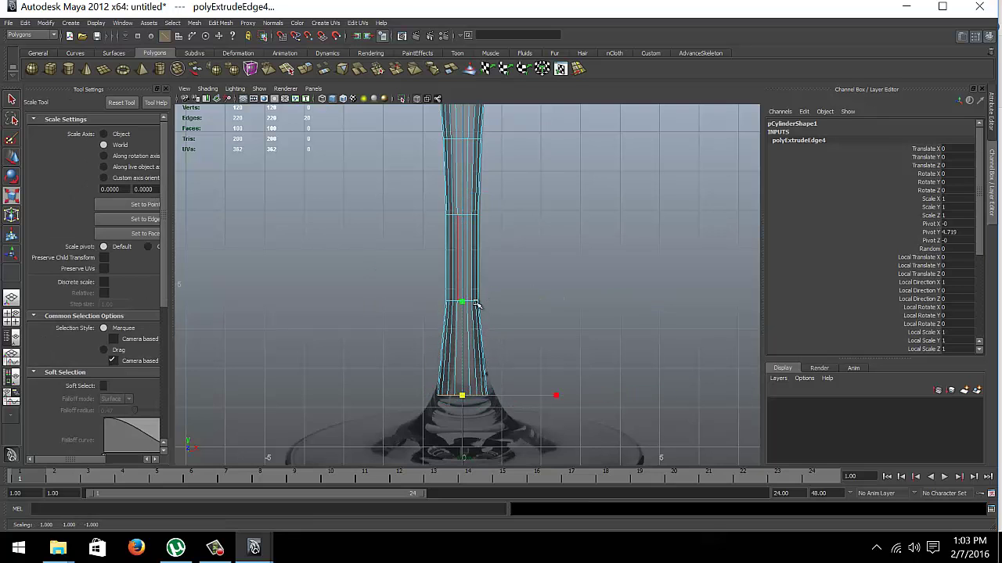
pyautogui.keyDown('alt'); pyautogui.moveTo(475, 305); pyautogui.dragTo(500, 274, button='middle'); pyautogui.keyUp('alt')
pyautogui.scroll(3, 524, 251)
pyautogui.press('w')
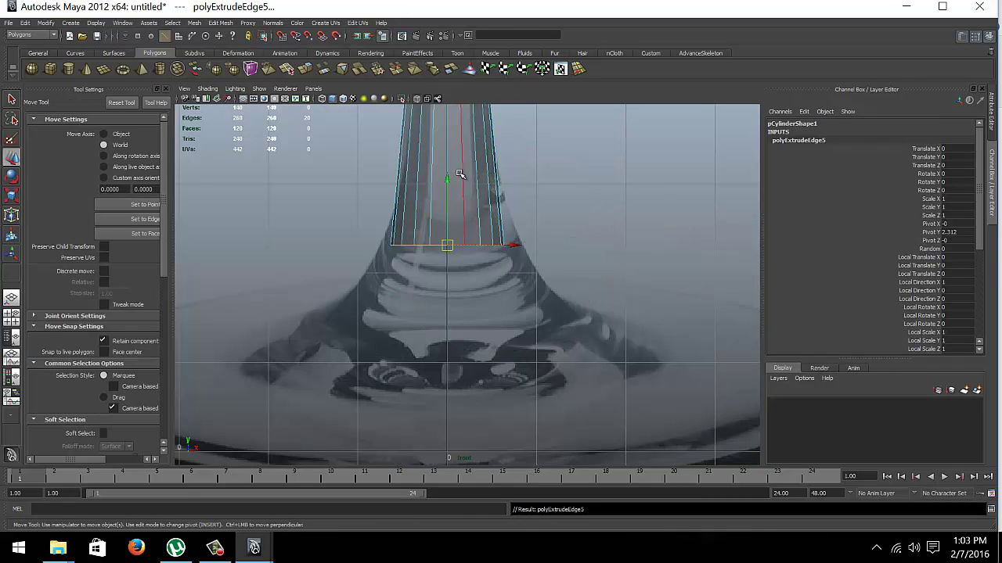
pyautogui.moveTo(447, 196); pyautogui.dragTo(447, 279)
pyautogui.press('r')
pyautogui.keyDown('ctrl'); pyautogui.moveTo(447, 232); pyautogui.dragTo(579, 208); pyautogui.keyUp('ctrl')
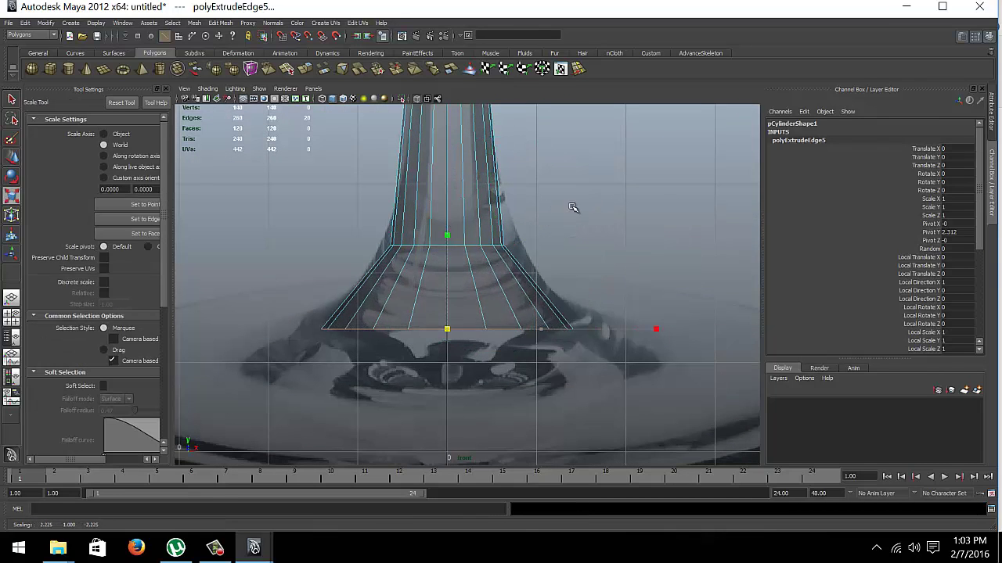
pyautogui.scroll(-2, 543, 208)
pyautogui.press('w')
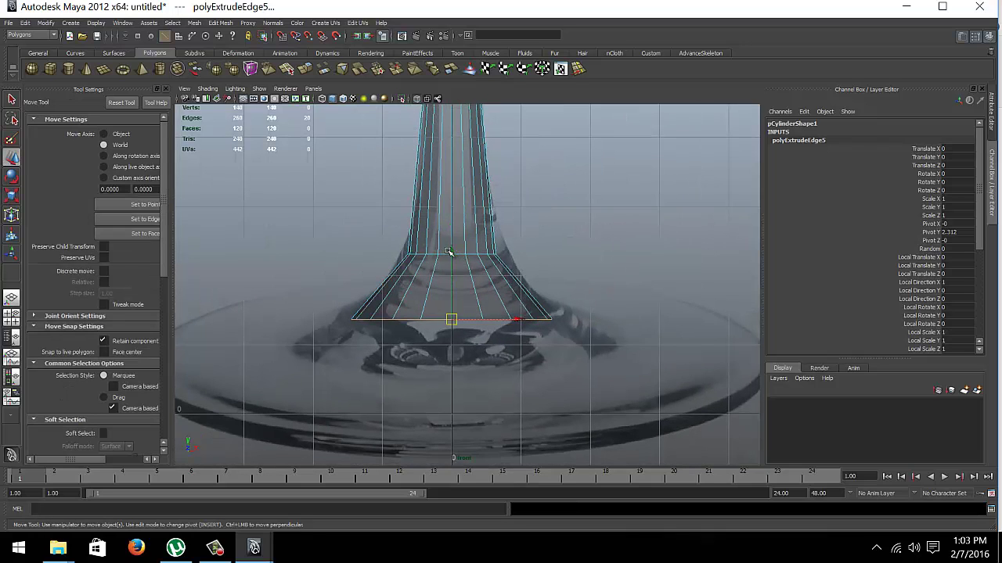
pyautogui.keyDown('alt'); pyautogui.moveTo(592, 287); pyautogui.dragTo(502, 257, button='middle'); pyautogui.keyUp('alt')
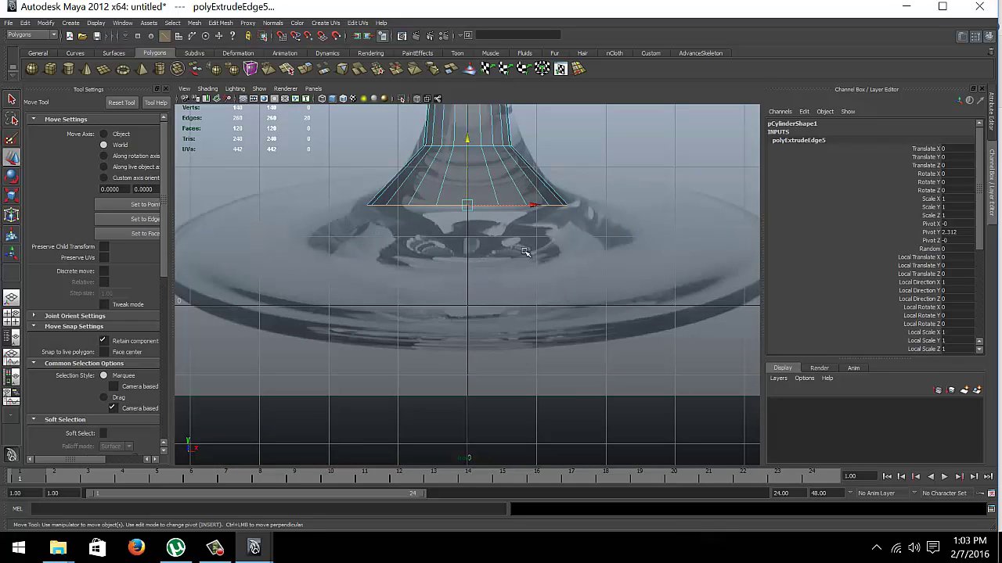
pyautogui.keyDown('alt'); pyautogui.moveTo(501, 144); pyautogui.dragTo(258, 309, button='middle'); pyautogui.keyUp('alt')
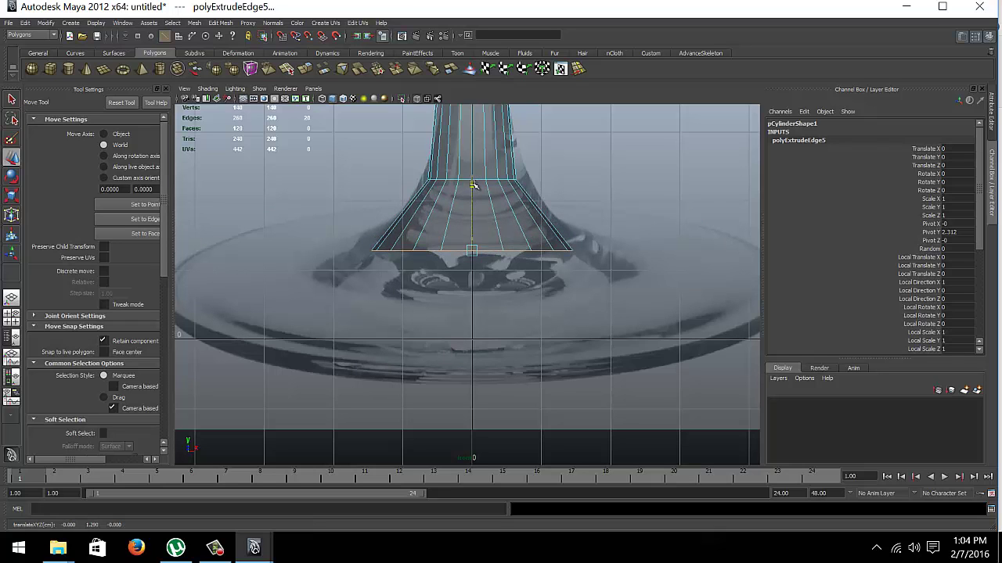
pyautogui.hotkey('ctrl', 'e')
# - Lower the new ring toward the foot, then extrude another and spread both to full foot width
pyautogui.press('w')
pyautogui.moveTo(471, 186); pyautogui.dragTo(468, 212)
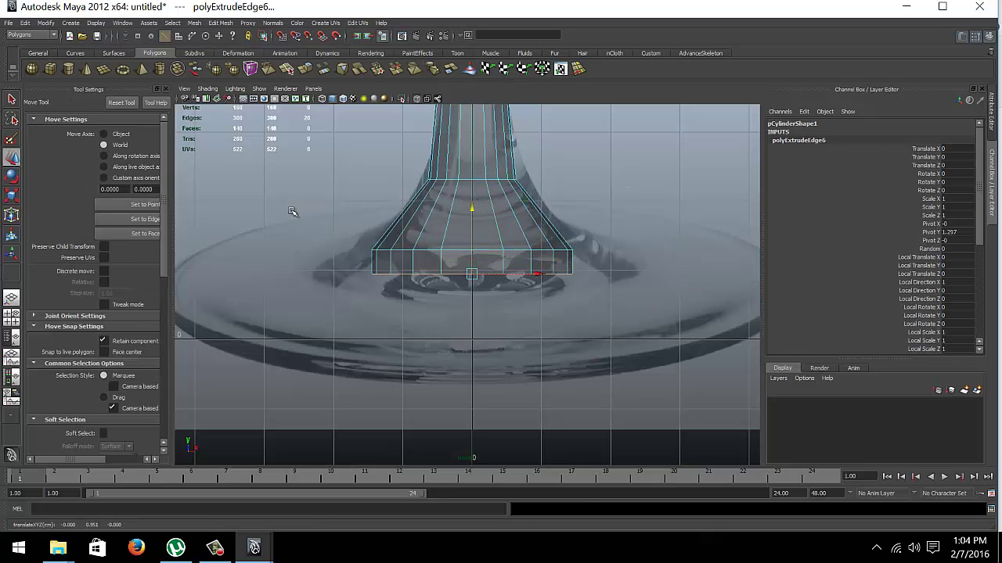
pyautogui.press('r')
pyautogui.moveTo(324, 209); pyautogui.dragTo(458, 228, button='middle')
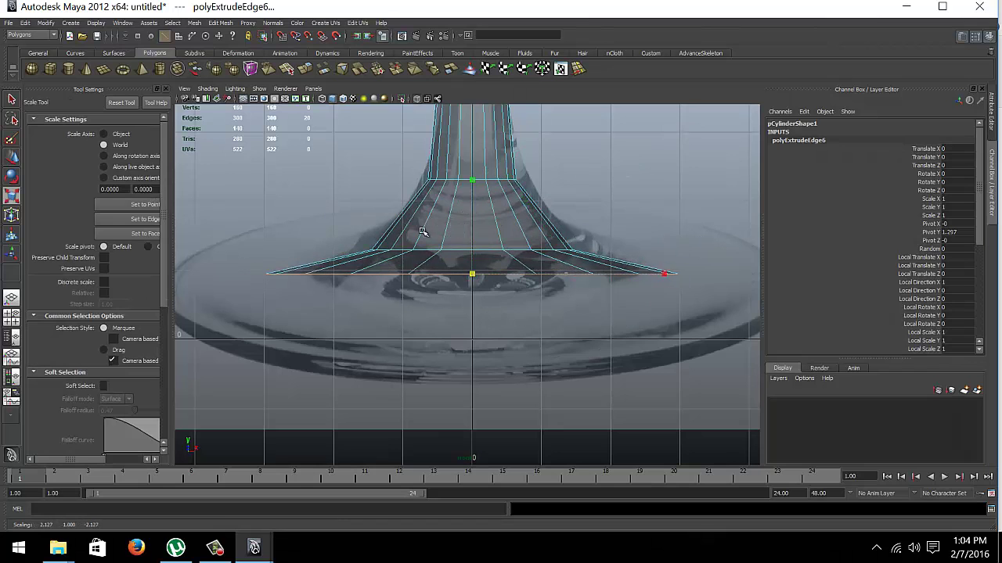
pyautogui.hotkey('ctrl', 'e')
pyautogui.press('w')
pyautogui.press('r')
pyautogui.moveTo(286, 208); pyautogui.dragTo(422, 212, button='middle')
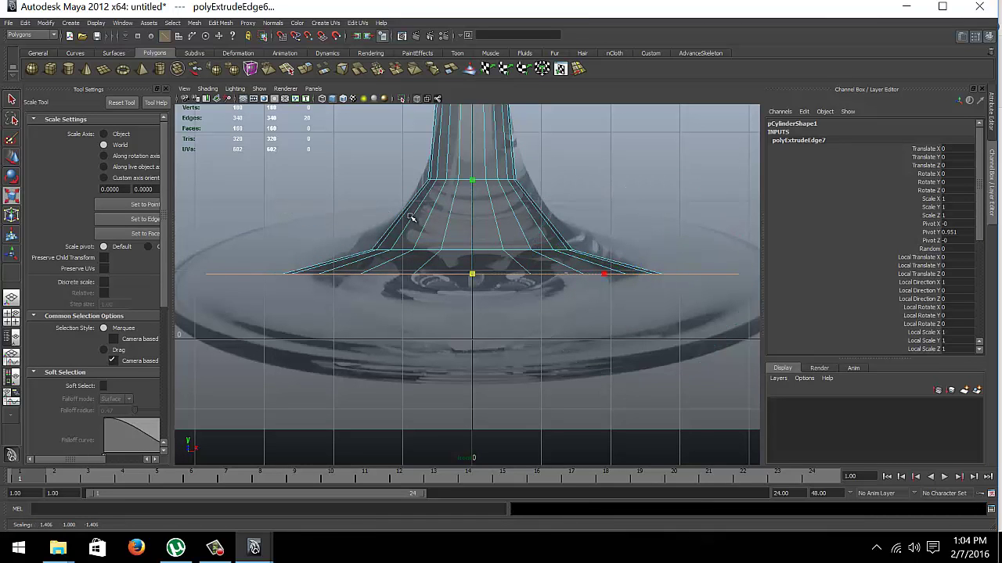
# - Extrude the foot's outer edge and pull it down to thicken the foot
pyautogui.press('space')
pyautogui.press('space')
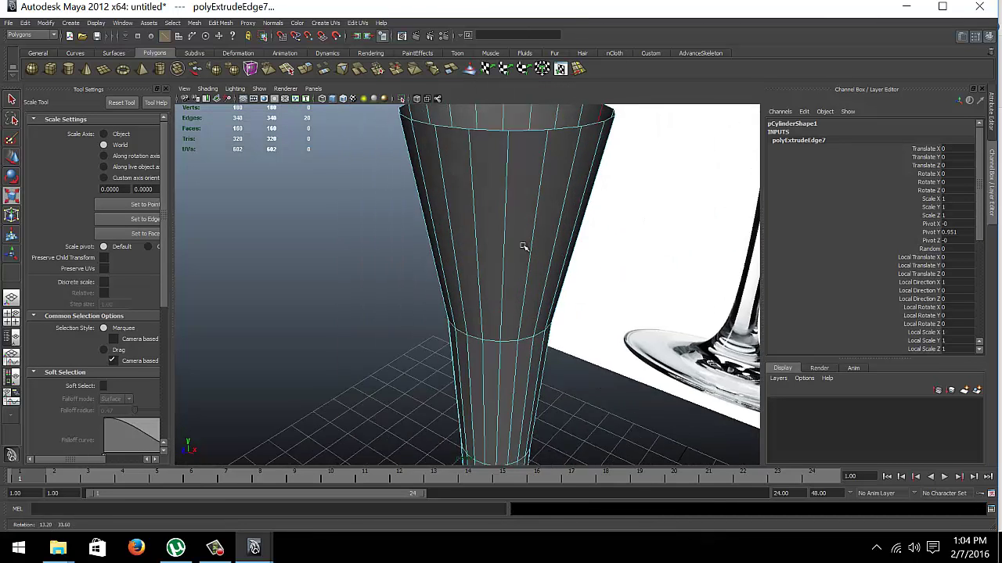
pyautogui.keyDown('alt'); pyautogui.moveTo(523, 246); pyautogui.dragTo(447, 286, button='right'); pyautogui.keyUp('alt')
pyautogui.moveTo(446, 286)
pyautogui.keyDown('alt'); pyautogui.mouseDown()
pyautogui.moveTo(517, 332)
pyautogui.moveTo(483, 282)
pyautogui.mouseUp(); pyautogui.keyUp('alt')
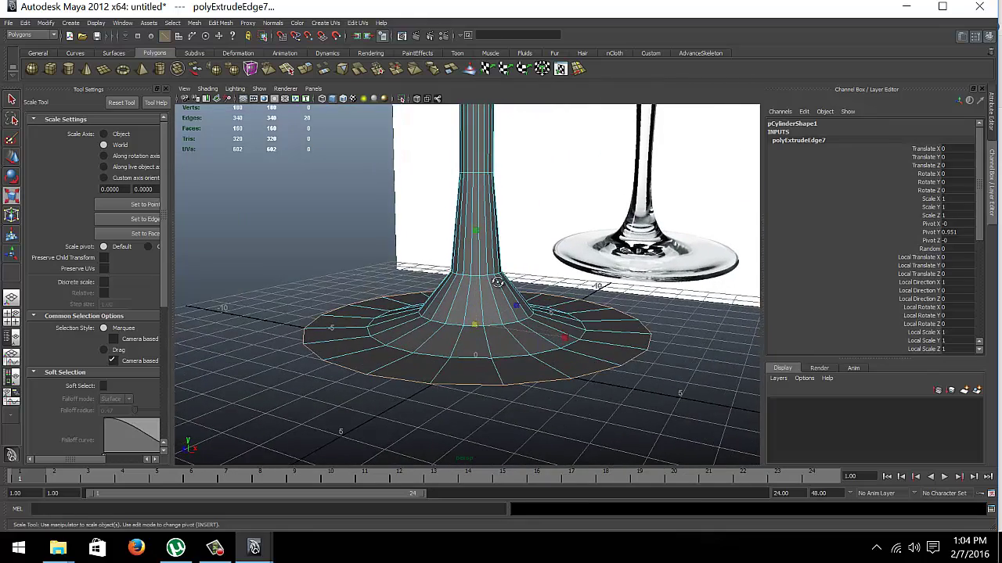
pyautogui.hotkey('ctrl', 'e')
pyautogui.press('w')
pyautogui.moveTo(480, 274); pyautogui.dragTo(479, 293, button='middle')
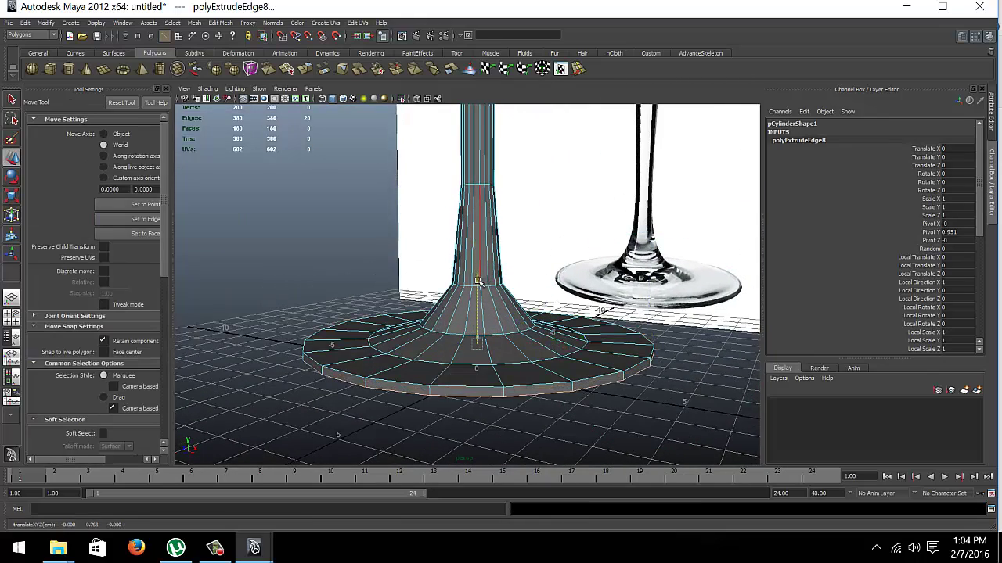
pyautogui.keyDown('alt'); pyautogui.moveTo(479, 293); pyautogui.dragTo(493, 272); pyautogui.keyUp('alt')
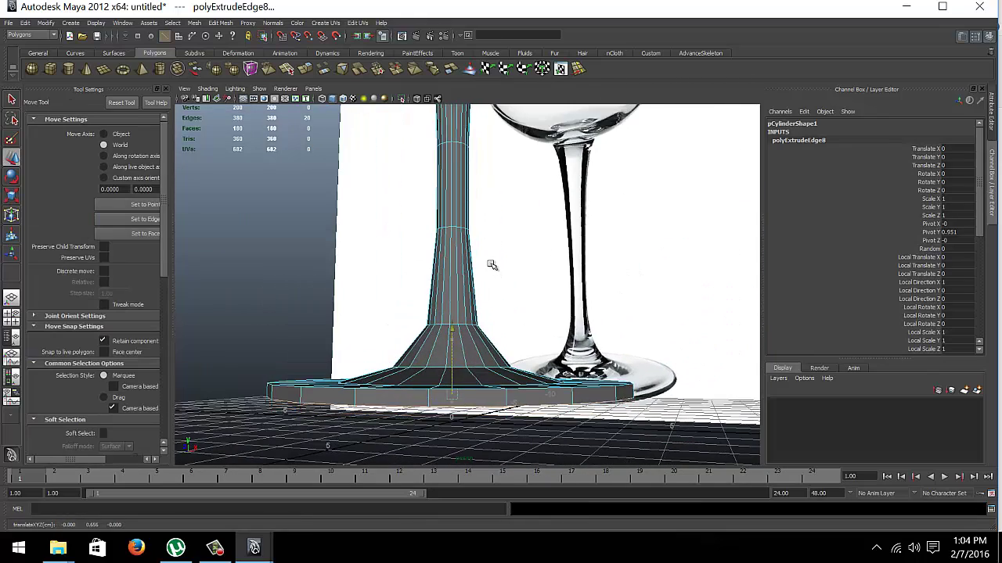
# - Extrude the foot's bottom edge and shrink it inward to form the underside ring
pyautogui.press('space')
pyautogui.press('space')
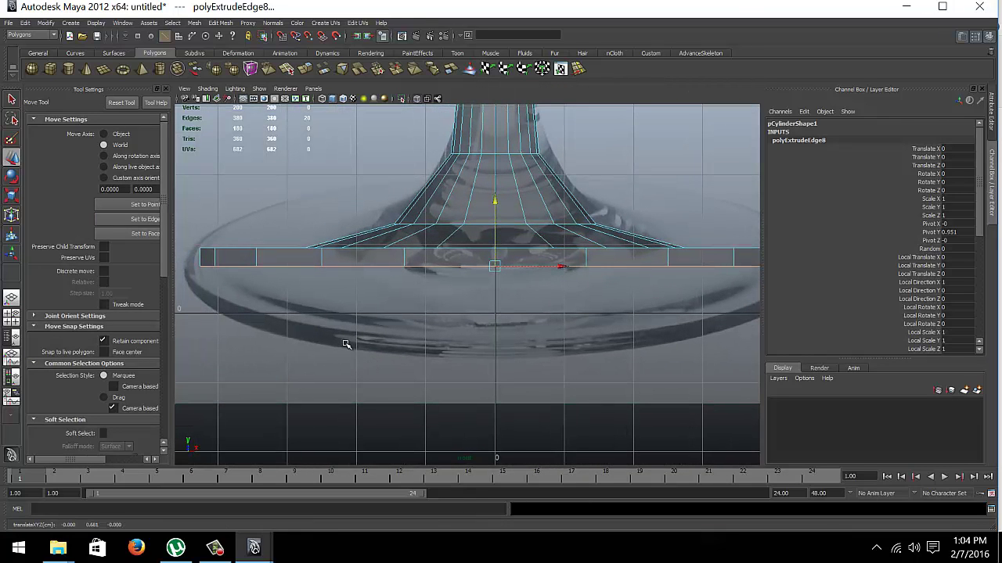
pyautogui.keyDown('alt'); pyautogui.moveTo(382, 255); pyautogui.dragTo(306, 252, button='middle'); pyautogui.keyUp('alt')
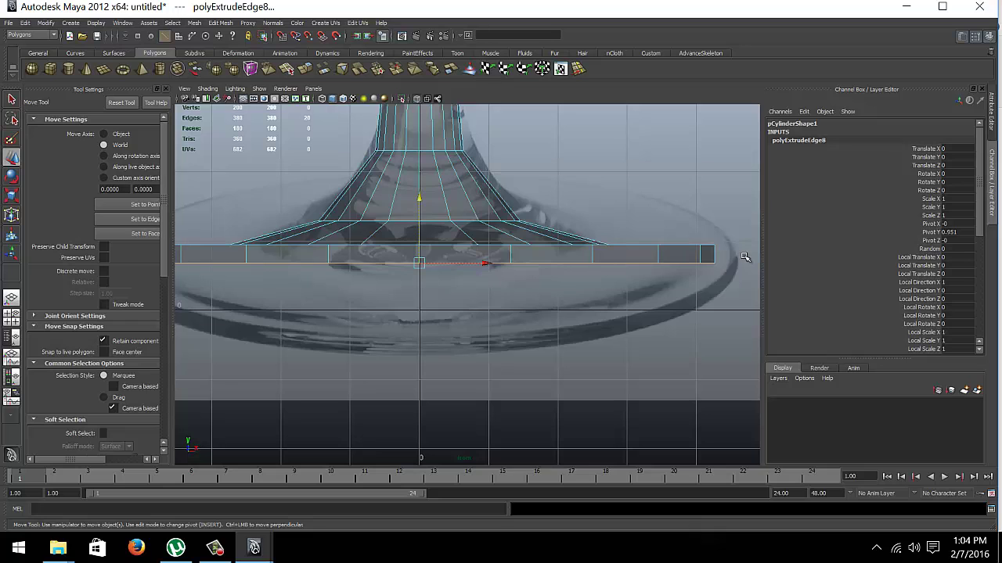
pyautogui.keyDown('alt'); pyautogui.moveTo(744, 256); pyautogui.dragTo(564, 280, button='right'); pyautogui.keyUp('alt')
pyautogui.keyDown('alt'); pyautogui.moveTo(563, 280); pyautogui.dragTo(592, 329, button='middle'); pyautogui.keyUp('alt')
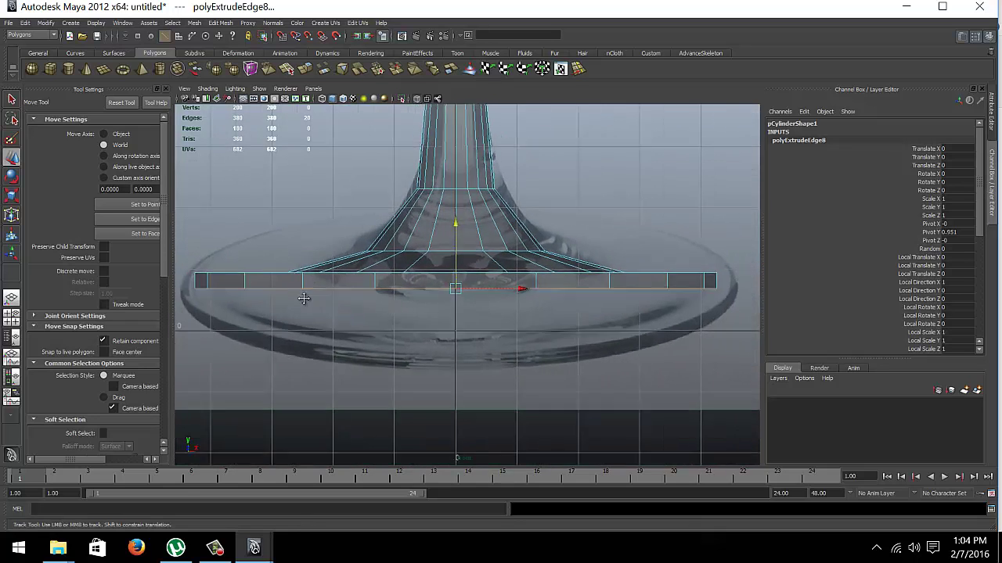
pyautogui.keyDown('alt'); pyautogui.moveTo(303, 298); pyautogui.dragTo(293, 298, button='middle'); pyautogui.keyUp('alt')
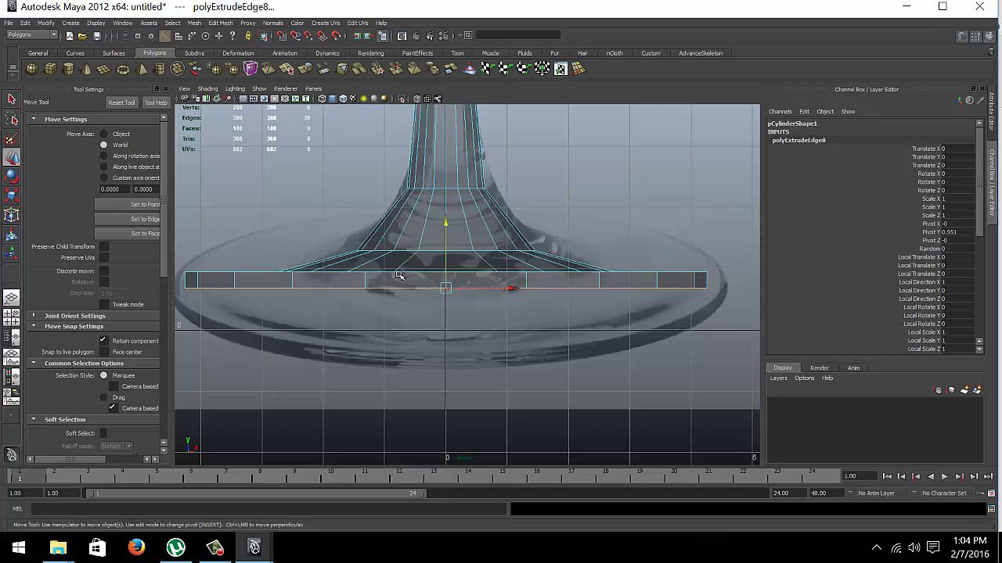
pyautogui.press('space')
pyautogui.press('space')
pyautogui.moveTo(501, 234)
pyautogui.keyDown('alt'); pyautogui.mouseDown()
pyautogui.moveTo(532, 206)
pyautogui.moveTo(513, 243)
pyautogui.moveTo(554, 212)
pyautogui.mouseUp(); pyautogui.keyUp('alt')
pyautogui.hotkey('ctrl', 'e')
pyautogui.press('r')
pyautogui.moveTo(555, 212)
pyautogui.mouseDown(button='middle')
pyautogui.moveTo(458, 230)
pyautogui.moveTo(445, 236)
pyautogui.moveTo(470, 237)
pyautogui.moveTo(425, 255)
pyautogui.moveTo(582, 280)
pyautogui.mouseUp(button='middle')
# - Orbit the perspective view to inspect the foot's inner ring and the stem
pyautogui.scroll(5, 625, 264)
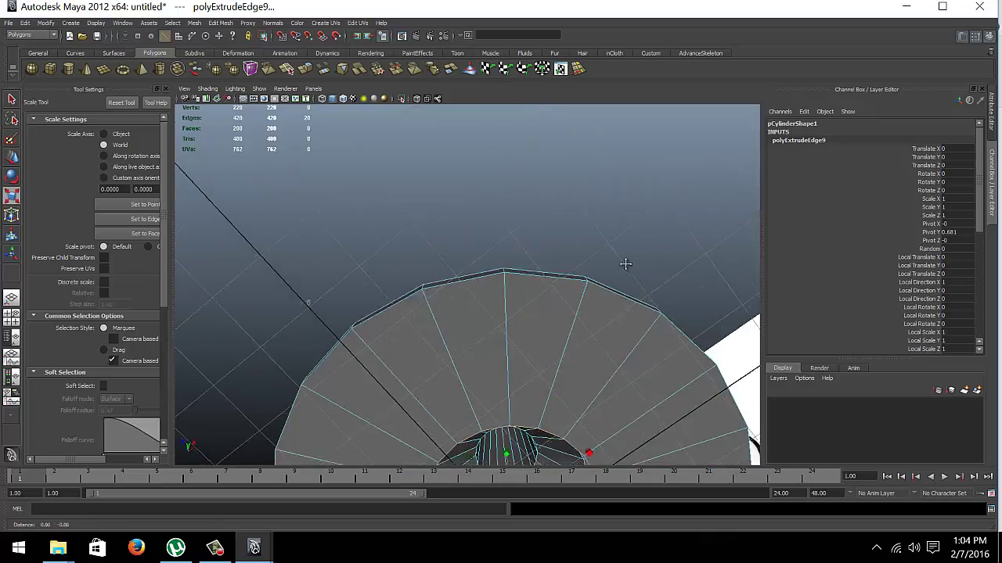
pyautogui.moveTo(625, 264)
pyautogui.keyDown('alt'); pyautogui.mouseDown()
pyautogui.moveTo(587, 231)
pyautogui.moveTo(582, 239)
pyautogui.moveTo(432, 217)
pyautogui.mouseUp(); pyautogui.keyUp('alt')
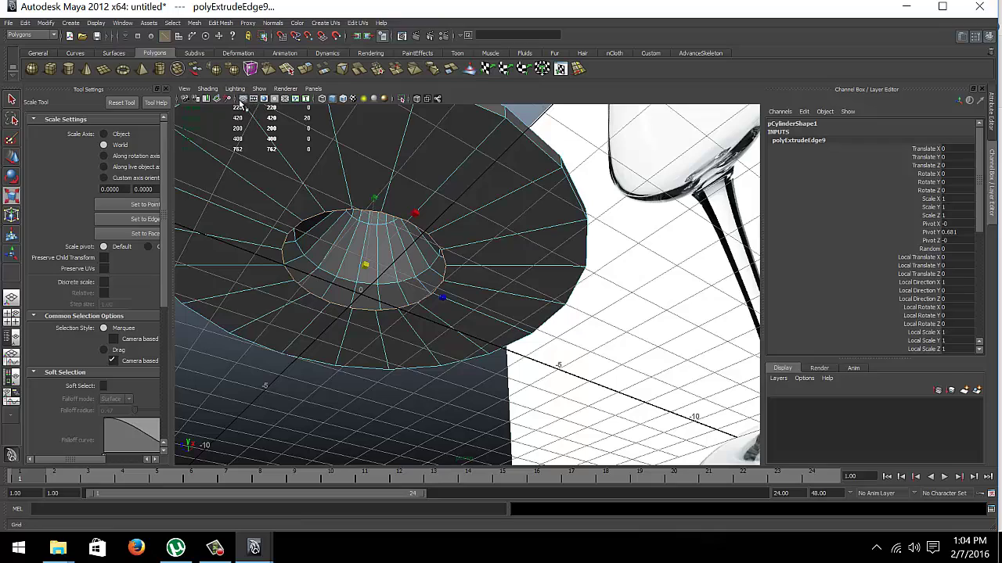
pyautogui.moveTo(242, 102)
pyautogui.keyDown('alt'); pyautogui.mouseDown()
pyautogui.moveTo(532, 339)
pyautogui.moveTo(263, 246)
pyautogui.moveTo(462, 256)
pyautogui.moveTo(347, 228)
pyautogui.moveTo(404, 300)
pyautogui.moveTo(420, 284)
pyautogui.moveTo(418, 227)
pyautogui.moveTo(326, 258)
pyautogui.mouseUp(); pyautogui.keyUp('alt')
pyautogui.keyDown('alt'); pyautogui.moveTo(393, 185); pyautogui.dragTo(538, 351); pyautogui.keyUp('alt')
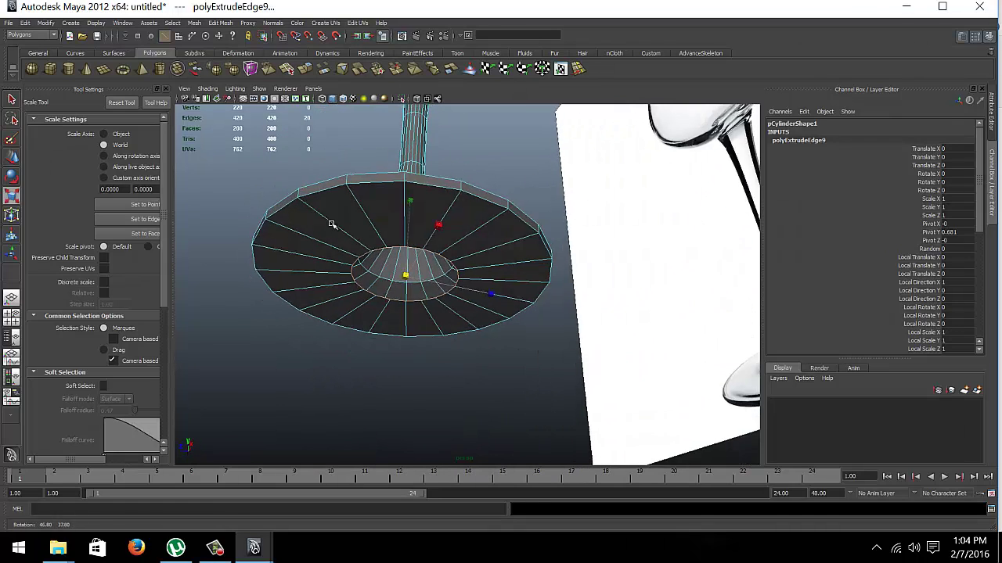
# - Cap the small centre hole in the foot with Mesh > Fill Hole
pyautogui.click(195, 22)
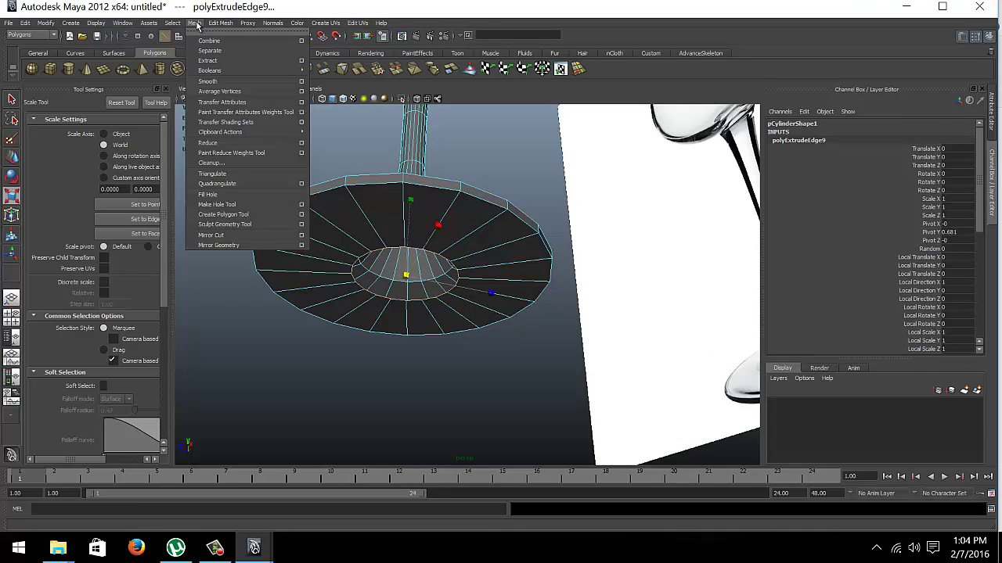
pyautogui.click(207, 194)
pyautogui.keyDown('alt'); pyautogui.moveTo(352, 258); pyautogui.dragTo(418, 172); pyautogui.keyUp('alt')
pyautogui.click(377, 205)
pyautogui.click(376, 201)
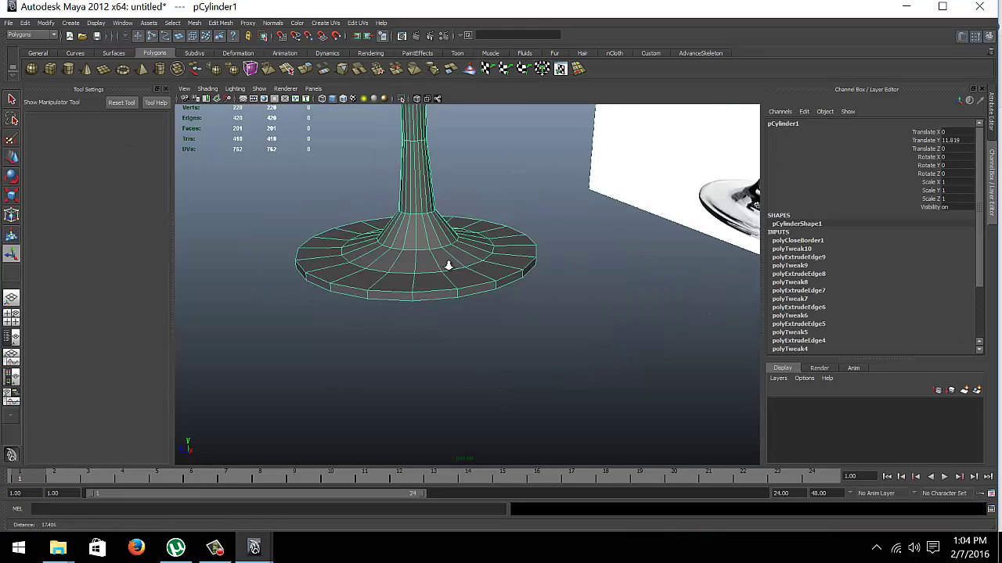
pyautogui.scroll(-5, 447, 263)
pyautogui.click(497, 256)
pyautogui.keyDown('alt'); pyautogui.moveTo(498, 256); pyautogui.dragTo(591, 310); pyautogui.keyUp('alt')
pyautogui.scroll(2, 591, 309)
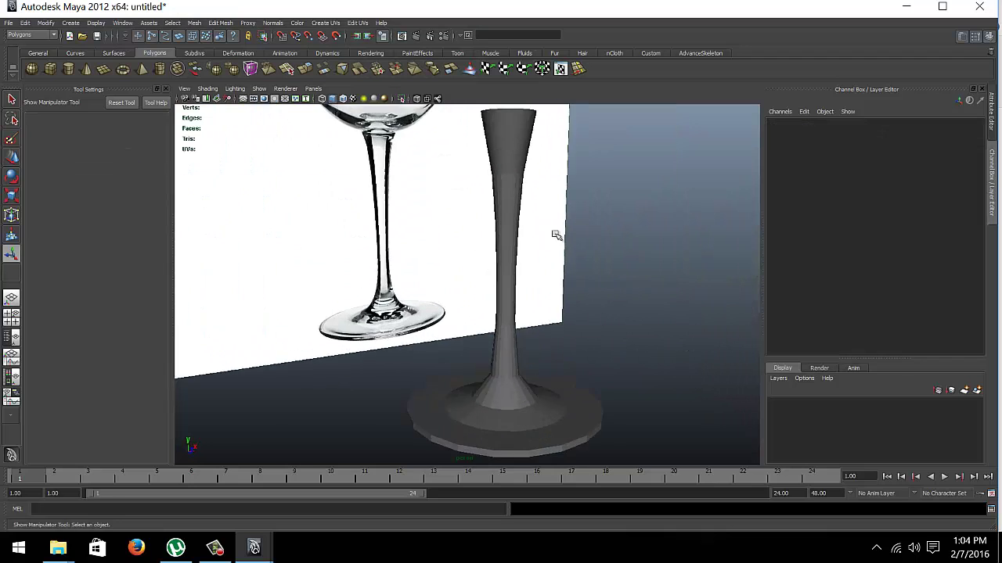
pyautogui.scroll(2, 555, 235)
# - Select the edge loop at the top of the stem
pyautogui.click(520, 223)
pyautogui.keyDown('alt'); pyautogui.moveTo(520, 223); pyautogui.dragTo(470, 215); pyautogui.keyUp('alt')
pyautogui.moveTo(469, 214); pyautogui.dragTo(487, 172, button='right')
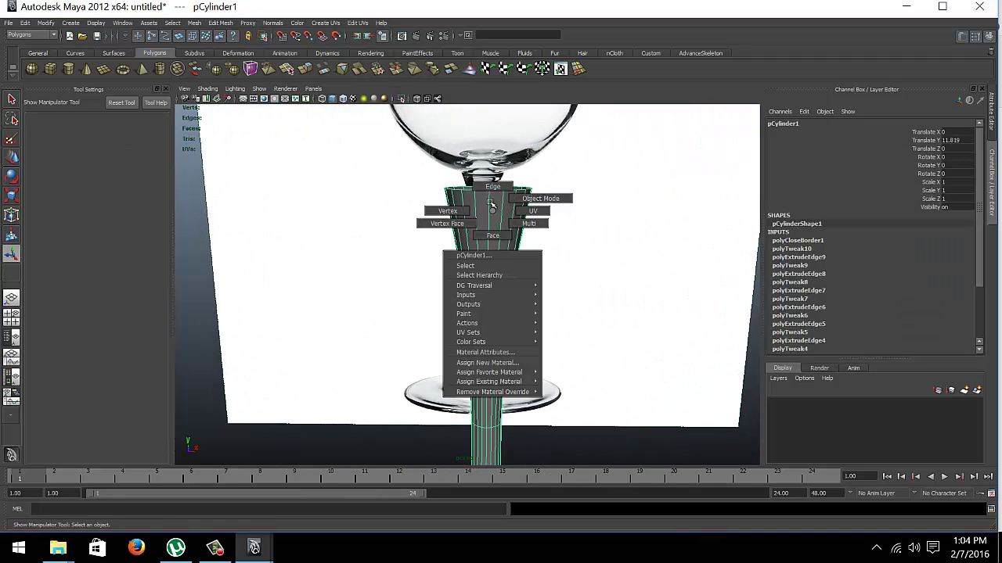
pyautogui.doubleClick(498, 190)
# - Maximize the front view and frame the stem's top against the reference bowl
pyautogui.press('space')
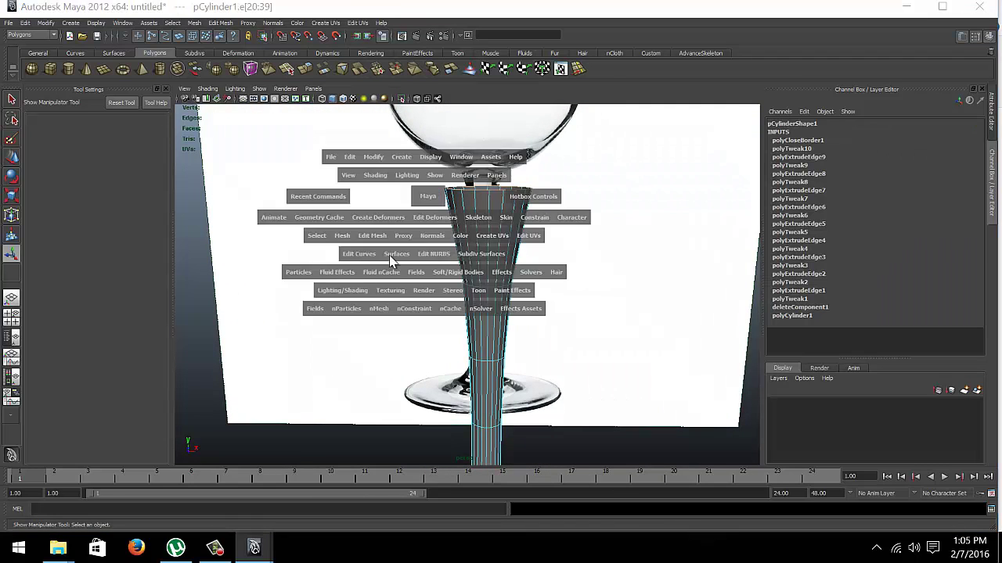
pyautogui.press('space')
pyautogui.scroll(-5, 305, 391)
pyautogui.scroll(3, 419, 358)
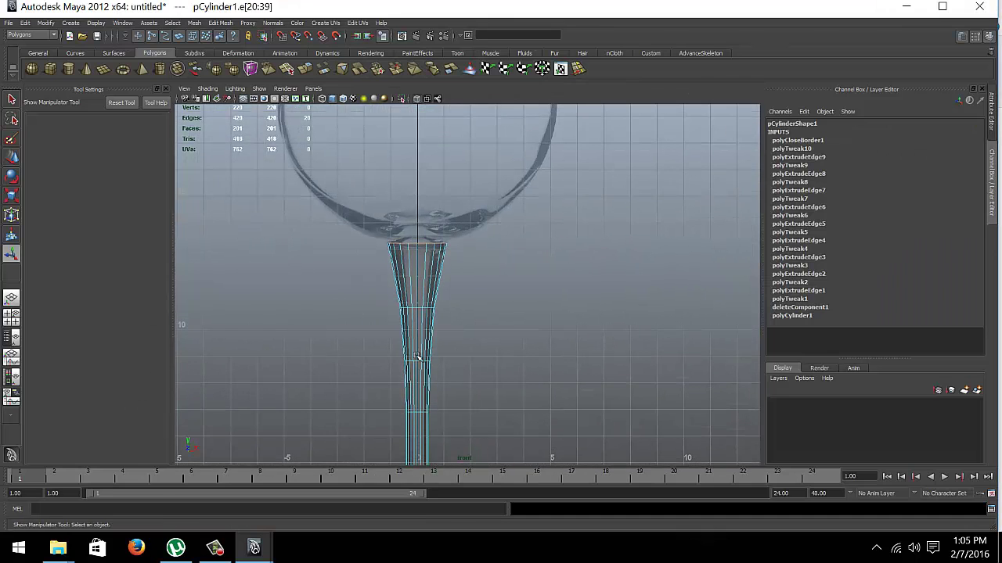
pyautogui.scroll(5, 331, 167)
pyautogui.keyDown('alt'); pyautogui.moveTo(287, 183); pyautogui.dragTo(376, 305, button='middle'); pyautogui.keyUp('alt')
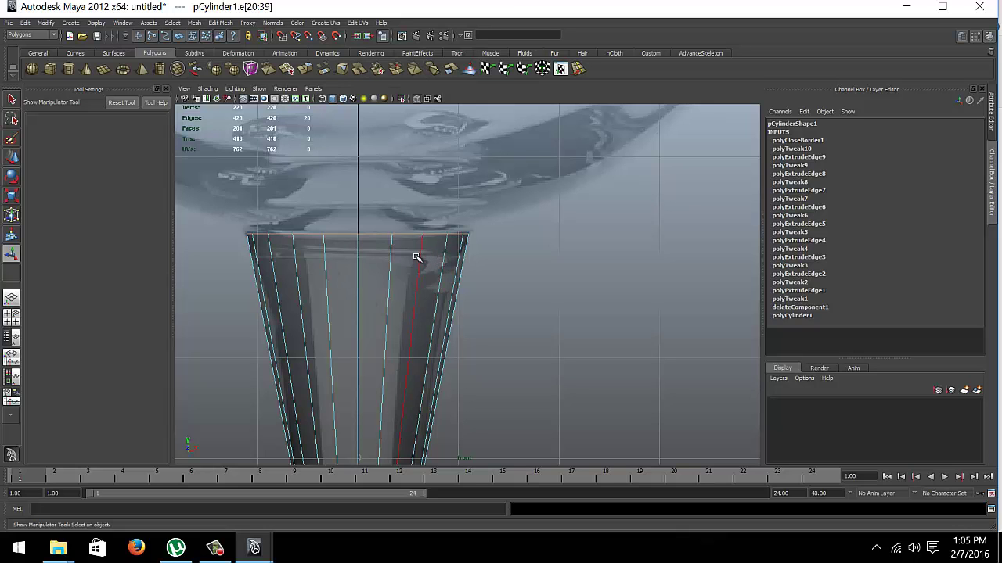
pyautogui.scroll(-2, 331, 195)
pyautogui.scroll(-2, 331, 224)
pyautogui.scroll(-2, 376, 250)
pyautogui.scroll(-1, 495, 260)
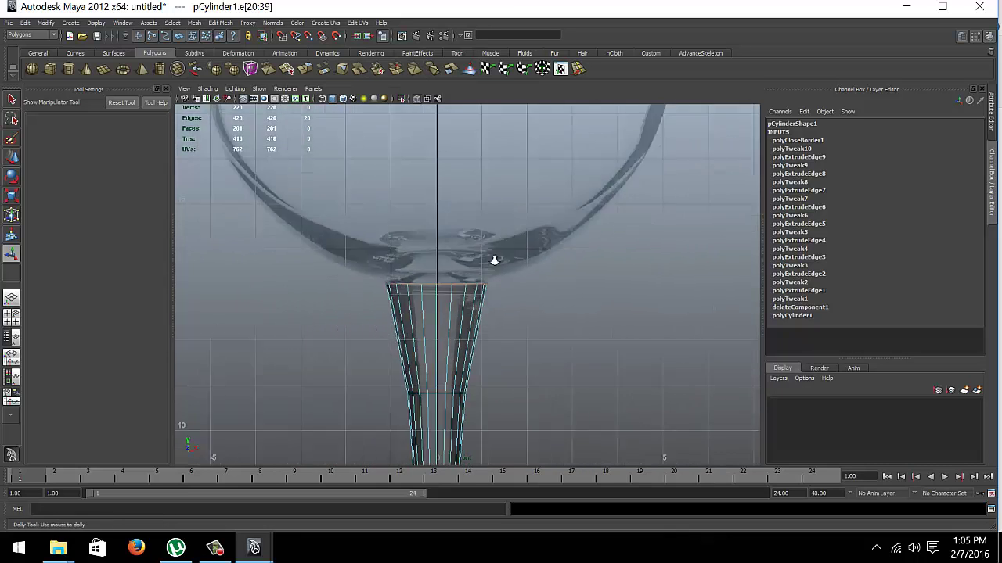
pyautogui.scroll(-2, 470, 249)
pyautogui.scroll(1, 383, 196)
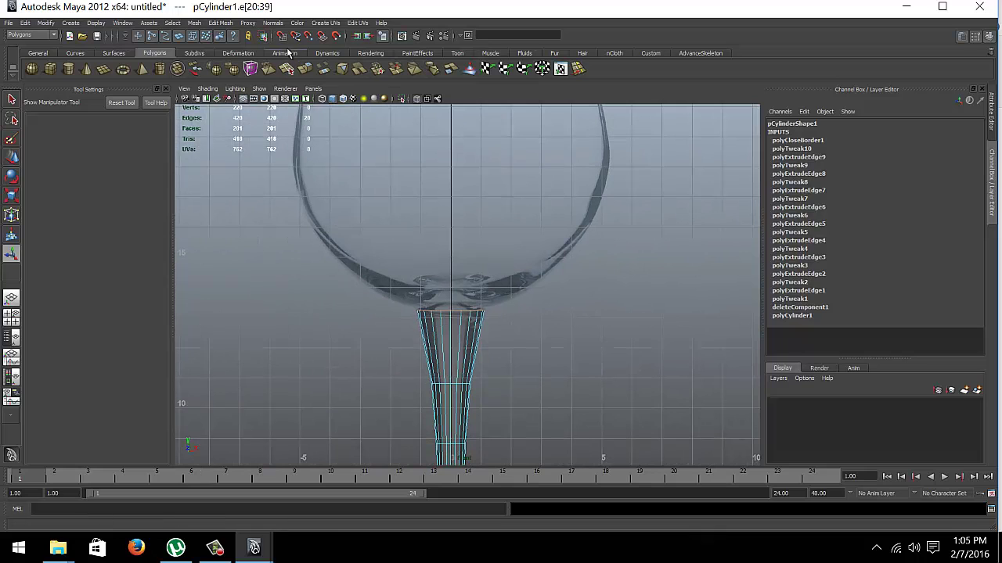
# - Extrude the stem's top edge loop and raise the new ring into the lower bowl
pyautogui.click(309, 71)
pyautogui.press('w')
pyautogui.moveTo(449, 248); pyautogui.dragTo(432, 191)
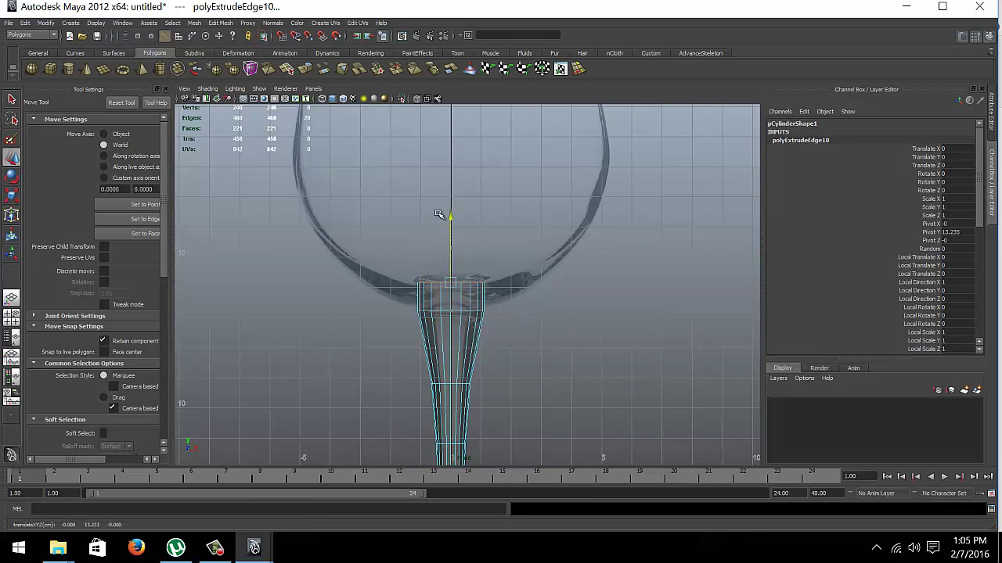
pyautogui.press('r')
pyautogui.moveTo(403, 183)
pyautogui.mouseDown(button='middle')
pyautogui.moveTo(449, 189)
pyautogui.moveTo(453, 226)
pyautogui.moveTo(443, 197)
pyautogui.mouseUp(button='middle')
pyautogui.press('w')
pyautogui.press('r')
pyautogui.click(309, 71)
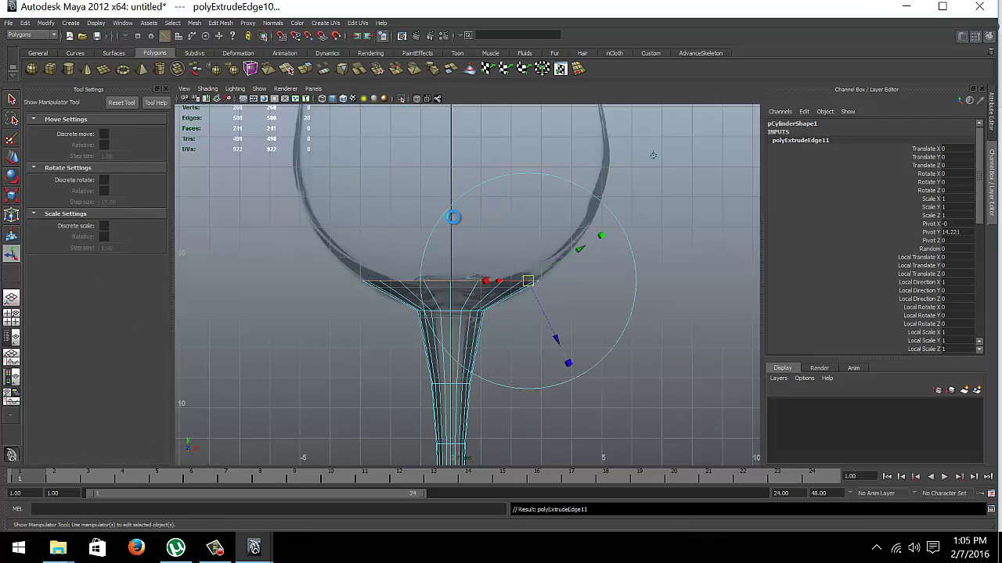
pyautogui.press('w')
pyautogui.moveTo(276, 216)
pyautogui.mouseDown(button='middle')
pyautogui.moveTo(276, 170)
pyautogui.moveTo(352, 195)
pyautogui.moveTo(353, 261)
pyautogui.mouseUp(button='middle')
pyautogui.press('r')
# - Extrude another ring, raising and widening it to fit the bowl's outline
pyautogui.click(309, 71)
pyautogui.press('w')
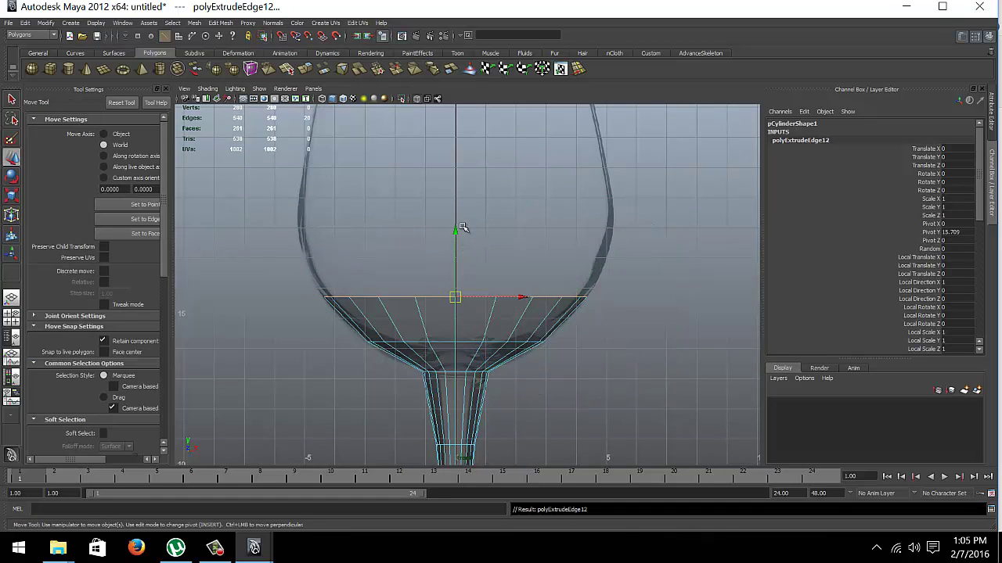
pyautogui.moveTo(463, 227); pyautogui.dragTo(438, 153, button='middle')
pyautogui.press('r')
pyautogui.moveTo(320, 152); pyautogui.dragTo(352, 157, button='middle')
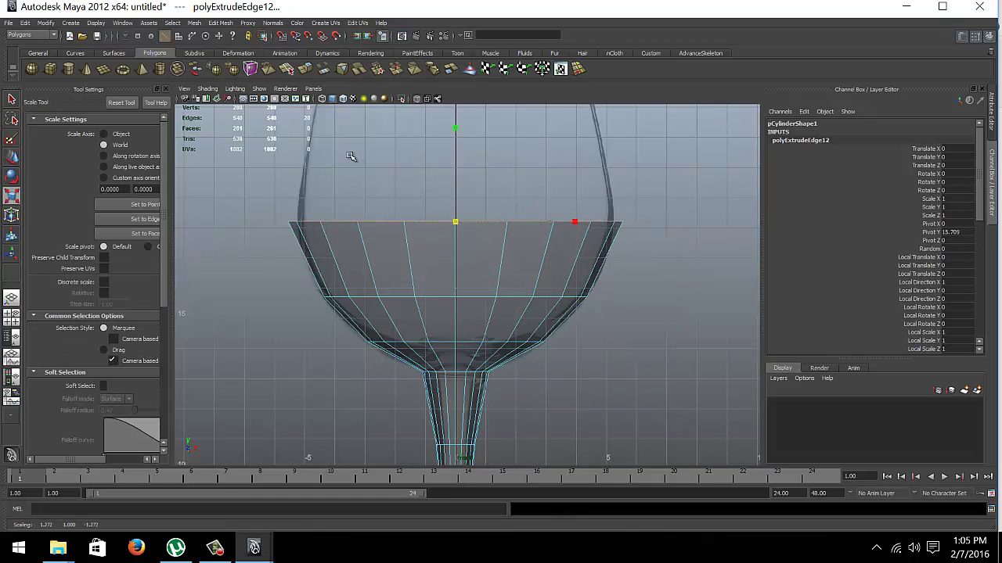
pyautogui.press('w')
pyautogui.moveTo(452, 154); pyautogui.dragTo(457, 173, button='middle')
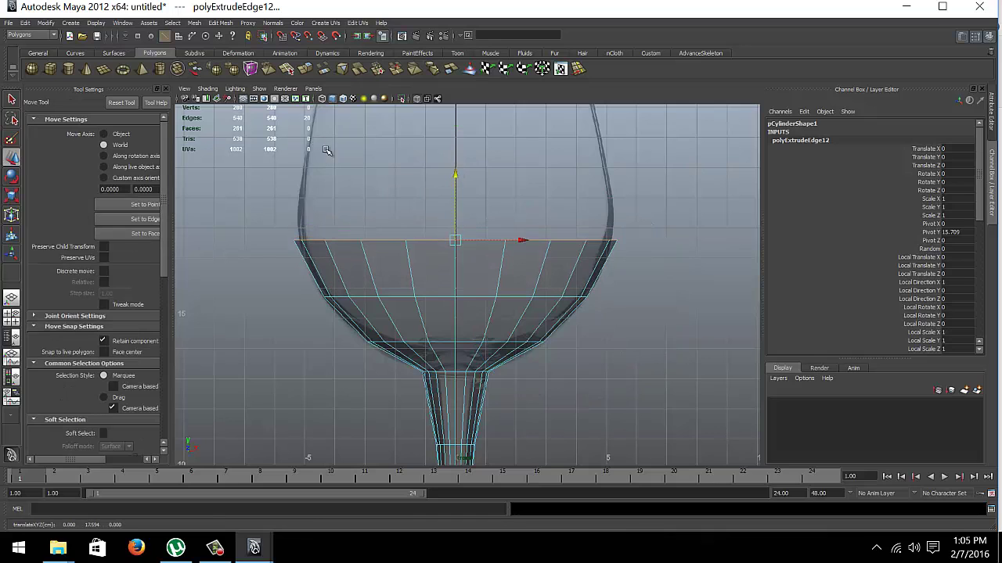
pyautogui.press('r')
pyautogui.moveTo(326, 150); pyautogui.dragTo(321, 154, button='middle')
# - Extrude one more ring higher up and widen it to match the reference bowl
pyautogui.hotkey('ctrl', 'e')
pyautogui.moveTo(336, 216)
pyautogui.keyDown('alt'); pyautogui.mouseDown(button='middle')
pyautogui.moveTo(473, 258)
pyautogui.moveTo(455, 189)
pyautogui.mouseUp(button='middle'); pyautogui.keyUp('alt')
pyautogui.press('w')
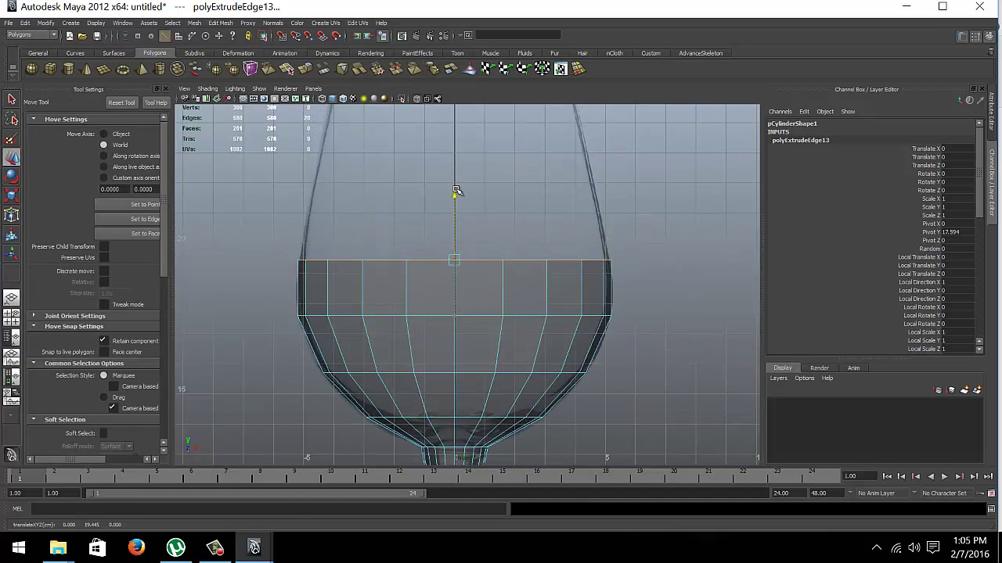
pyautogui.press('r')
pyautogui.moveTo(351, 221)
pyautogui.keyDown('alt'); pyautogui.mouseDown(button='right')
pyautogui.moveTo(398, 258)
pyautogui.moveTo(437, 264)
pyautogui.mouseUp(button='right'); pyautogui.keyUp('alt')
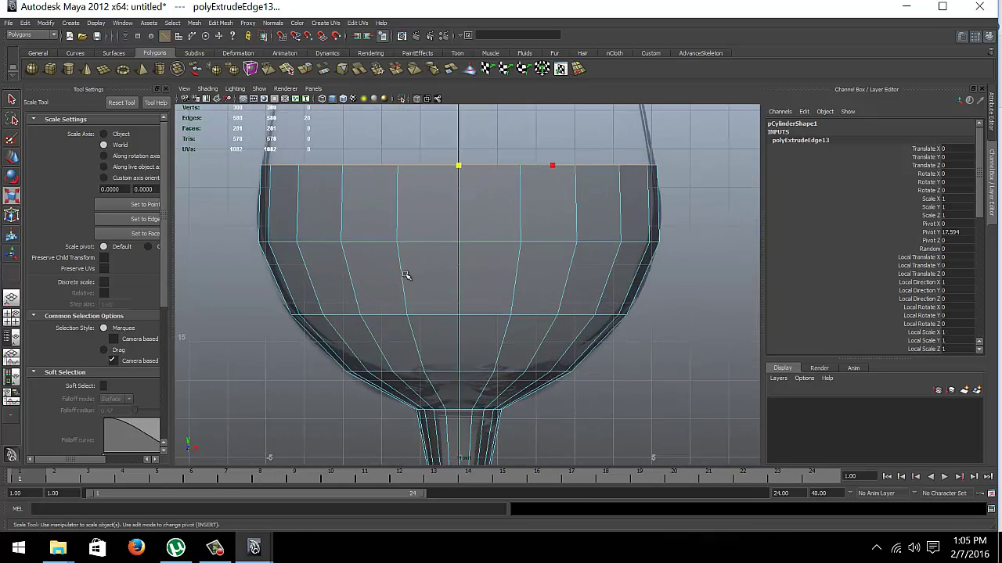
pyautogui.keyDown('alt'); pyautogui.moveTo(389, 184); pyautogui.dragTo(384, 133, button='middle'); pyautogui.keyUp('alt')
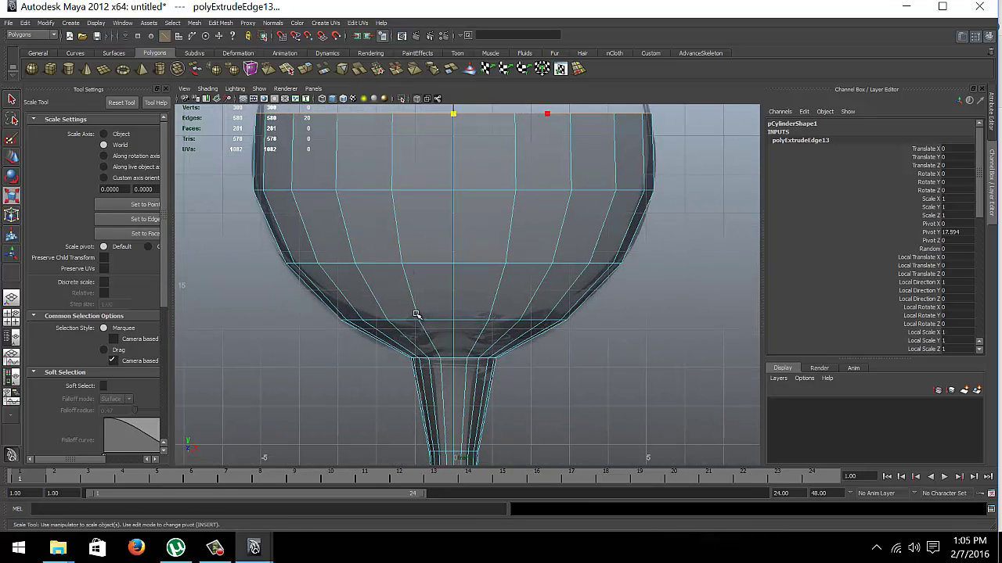
pyautogui.keyDown('alt'); pyautogui.moveTo(371, 228); pyautogui.dragTo(367, 344, button='middle'); pyautogui.keyUp('alt')
pyautogui.press('w')
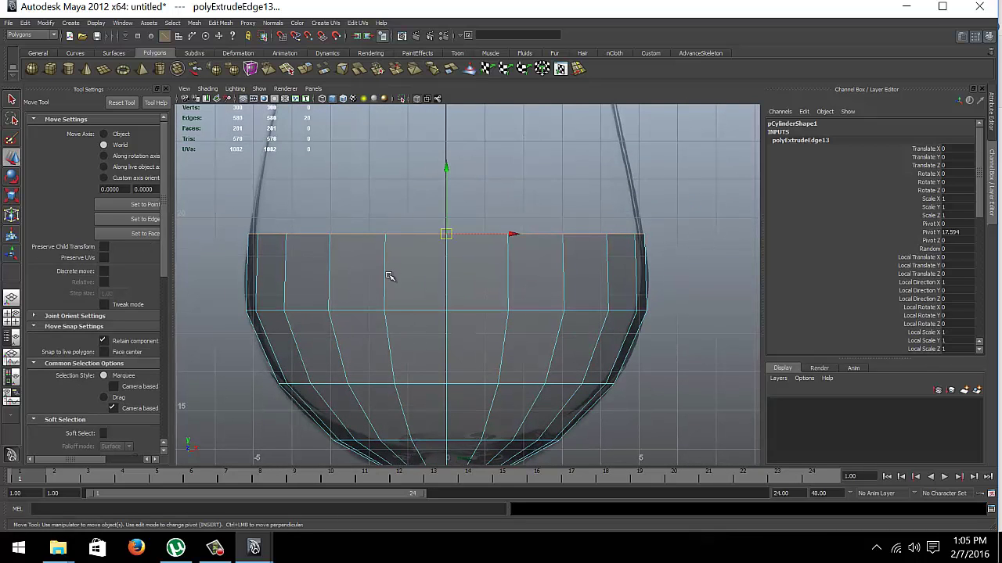
# - Extrude a new top ring and raise it toward the rim
pyautogui.hotkey('ctrl', 'e')
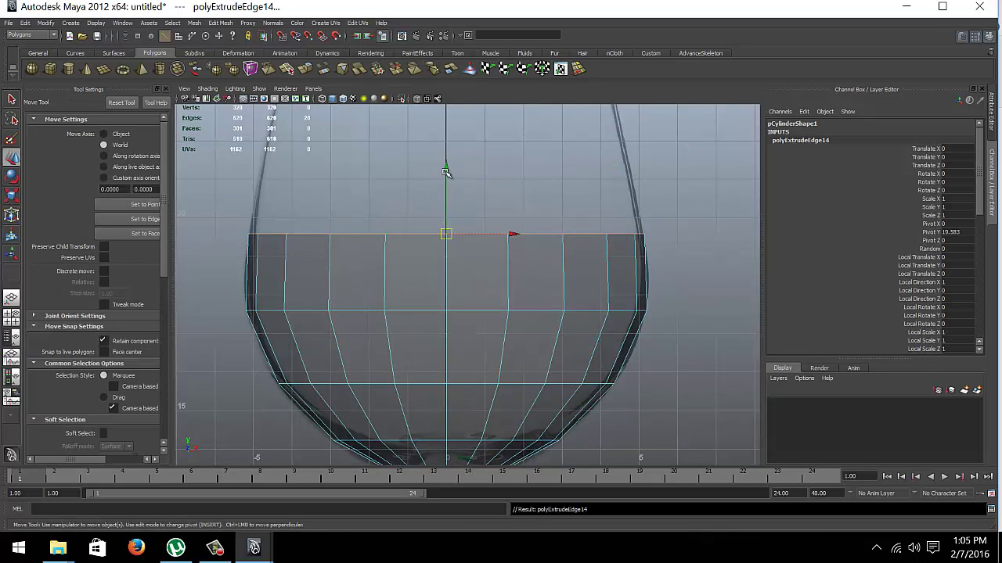
pyautogui.moveTo(446, 163); pyautogui.dragTo(444, 140)
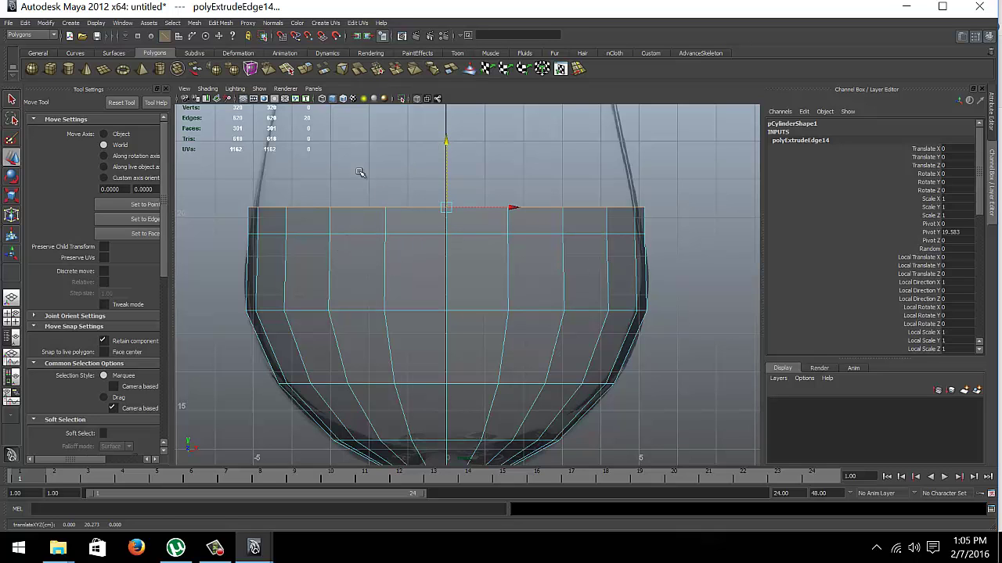
pyautogui.keyDown('alt'); pyautogui.moveTo(358, 173); pyautogui.dragTo(309, 340, button='middle'); pyautogui.keyUp('alt')
pyautogui.moveTo(324, 252)
pyautogui.mouseDown(button='middle')
pyautogui.moveTo(313, 177)
pyautogui.moveTo(317, 201)
pyautogui.moveTo(282, 193)
pyautogui.mouseUp(button='middle')
pyautogui.press('r')
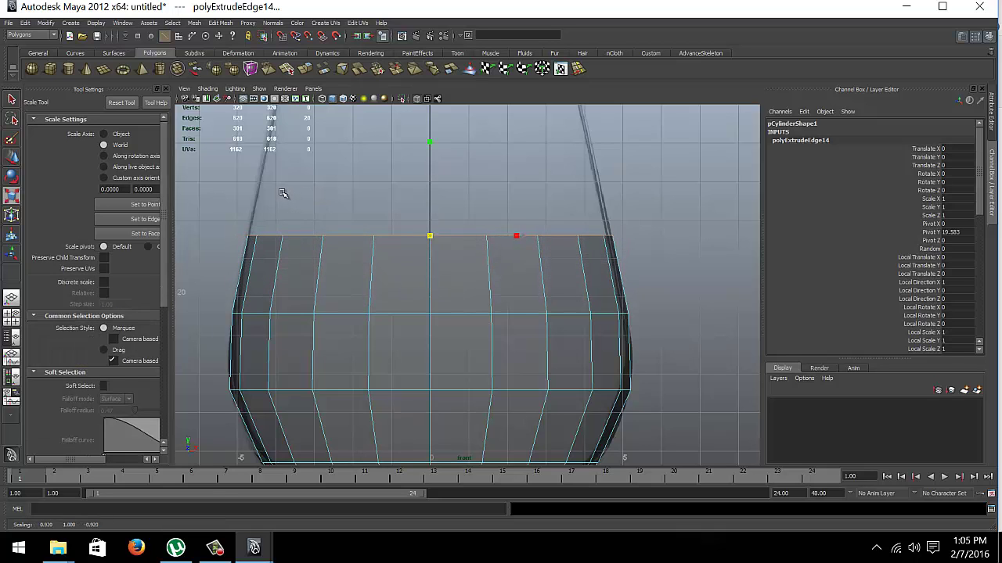
# - Extrude two more rings, raising each up the bowl and narrowing slightly
pyautogui.press('g')
pyautogui.moveTo(432, 176); pyautogui.dragTo(427, 103, button='middle')
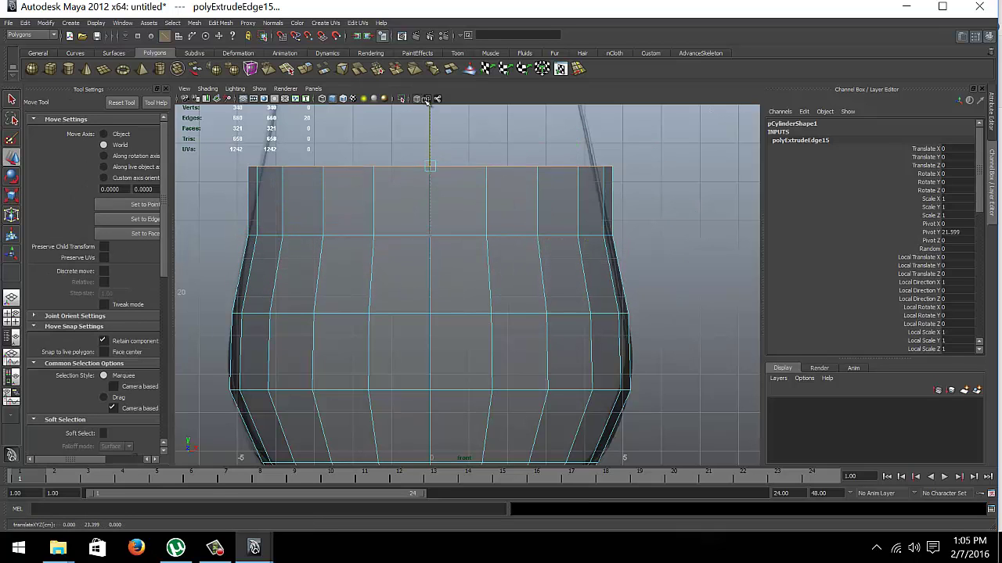
pyautogui.moveTo(281, 206)
pyautogui.mouseDown(button='middle')
pyautogui.moveTo(262, 215)
pyautogui.moveTo(247, 270)
pyautogui.mouseUp(button='middle')
pyautogui.press('g')
pyautogui.press('w')
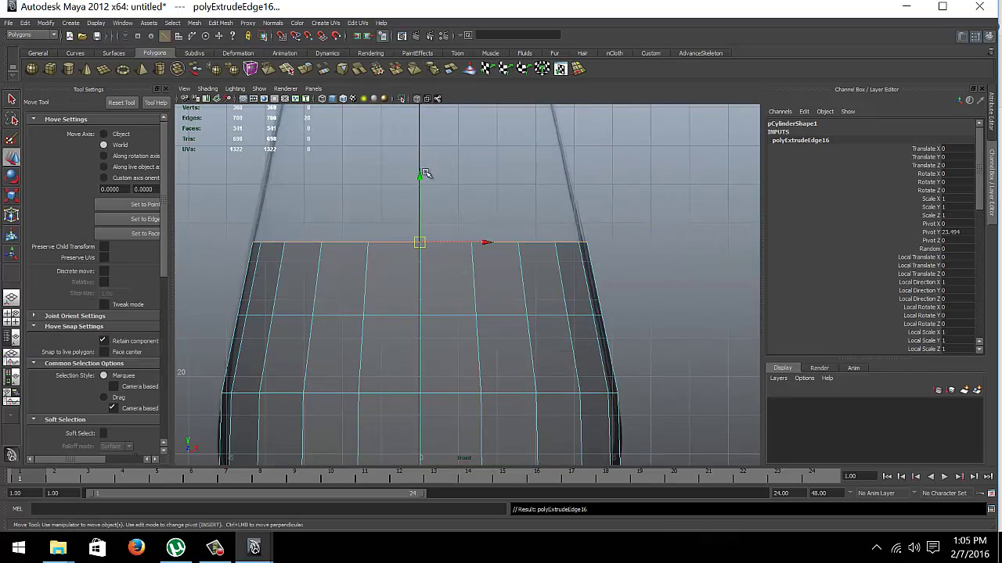
pyautogui.moveTo(425, 163)
pyautogui.mouseDown(button='middle')
pyautogui.moveTo(425, 112)
pyautogui.moveTo(266, 229)
pyautogui.moveTo(263, 201)
pyautogui.moveTo(263, 212)
pyautogui.moveTo(238, 213)
pyautogui.mouseUp(button='middle')
pyautogui.press('r')
# - Extrude a final ring to rim height and narrow it to the rim outline
pyautogui.press('g')
pyautogui.press('w')
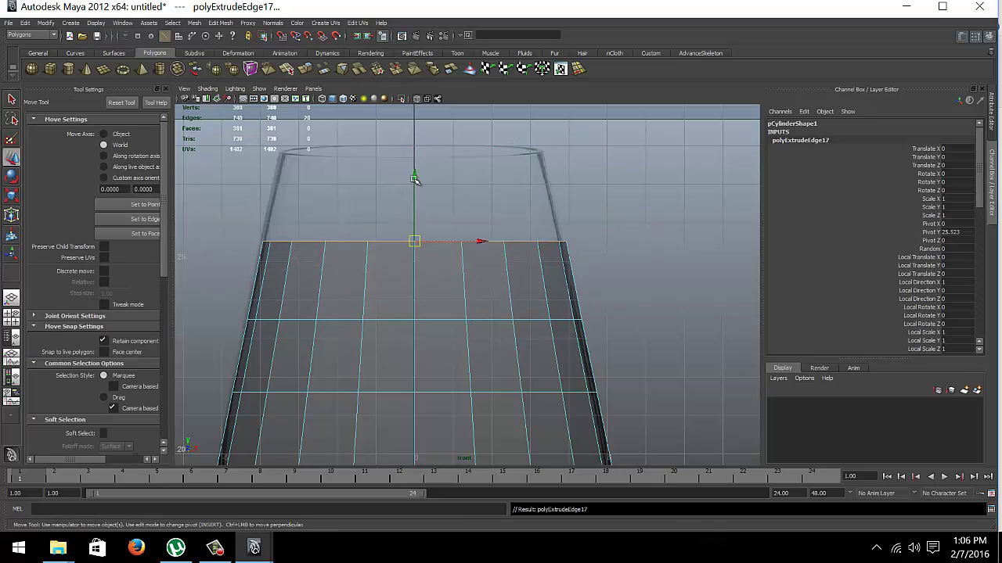
pyautogui.moveTo(414, 171); pyautogui.dragTo(394, 76)
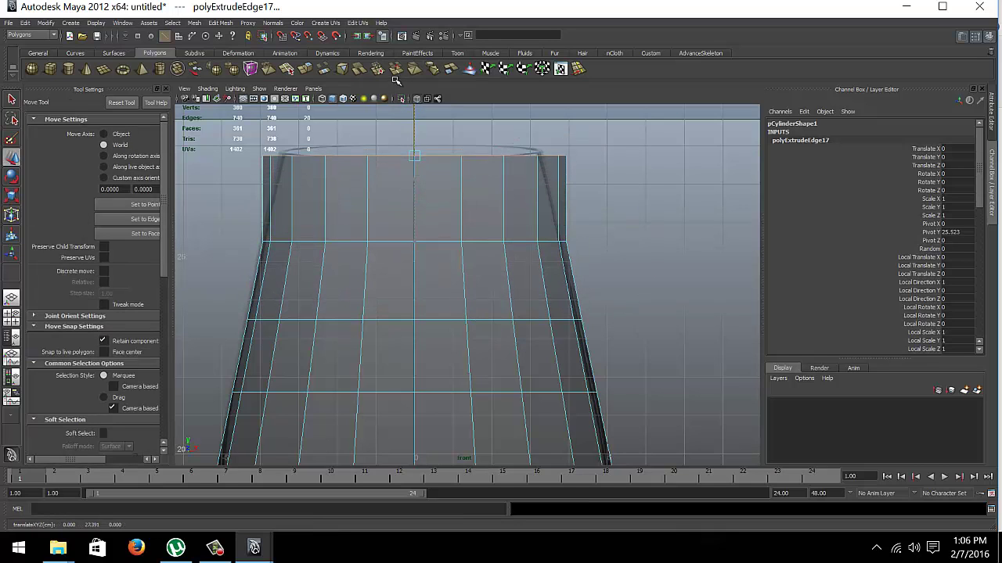
pyautogui.press('r')
pyautogui.moveTo(486, 133)
pyautogui.mouseDown(button='middle')
pyautogui.moveTo(416, 126)
pyautogui.moveTo(405, 197)
pyautogui.moveTo(371, 208)
pyautogui.moveTo(241, 325)
pyautogui.moveTo(326, 241)
pyautogui.moveTo(313, 247)
pyautogui.mouseUp(button='middle')
pyautogui.press('w')
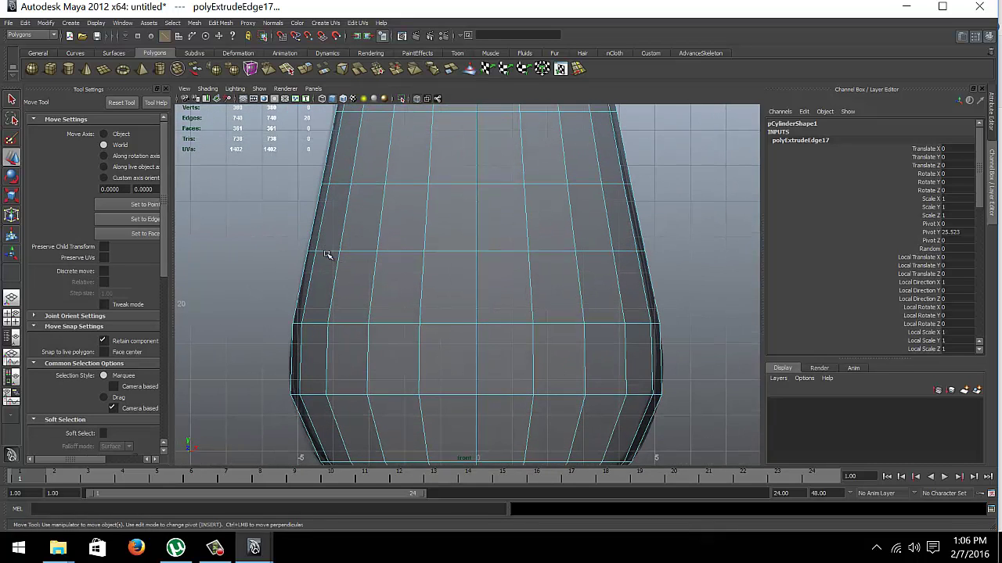
pyautogui.doubleClick(328, 250)
pyautogui.press('r')
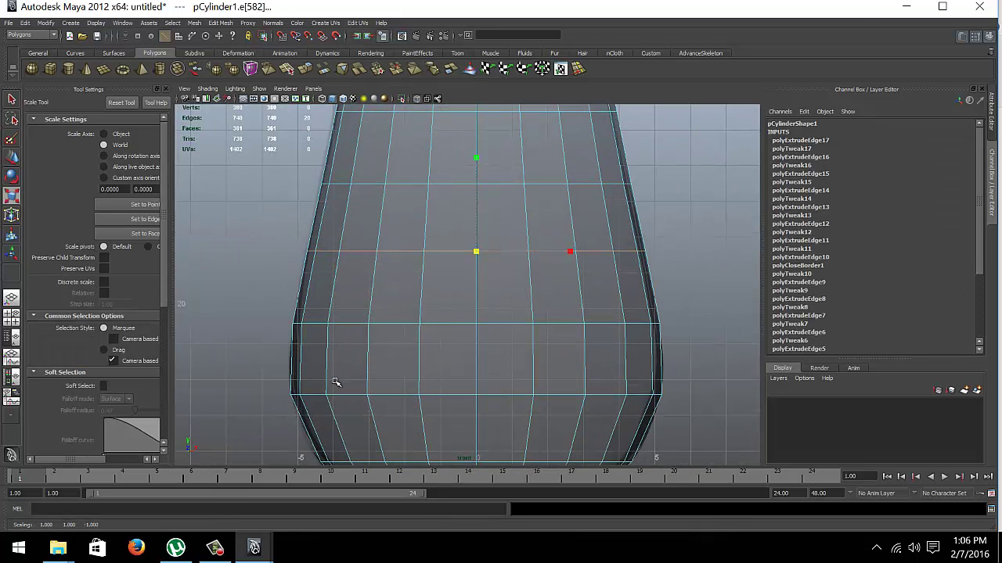
pyautogui.scroll(-3, 336, 393)
pyautogui.scroll(3, 367, 380)
pyautogui.keyDown('alt'); pyautogui.moveTo(367, 380); pyautogui.dragTo(372, 432, button='middle'); pyautogui.keyUp('alt')
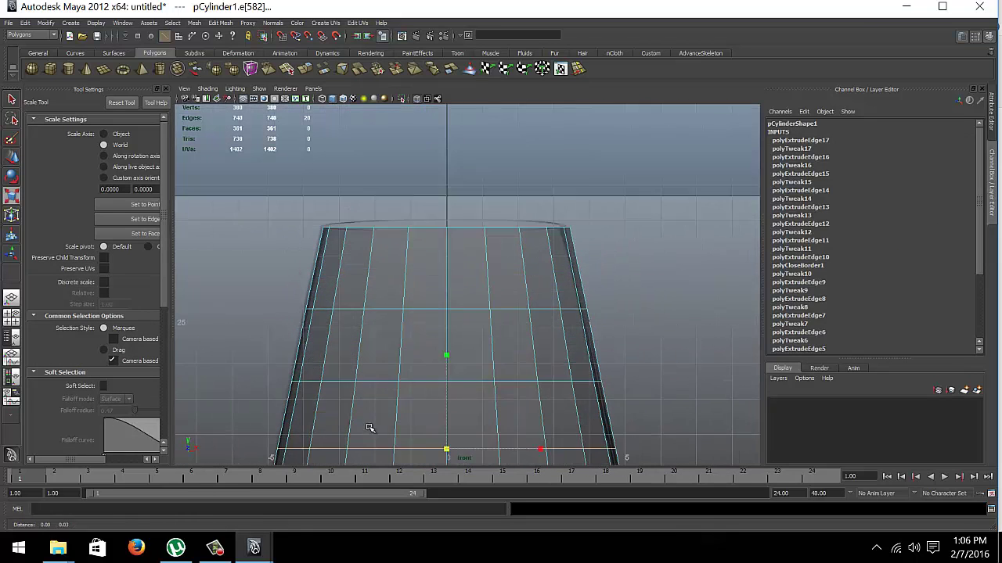
pyautogui.moveTo(372, 432)
pyautogui.keyDown('alt'); pyautogui.mouseDown(button='right')
pyautogui.moveTo(386, 291)
pyautogui.moveTo(411, 210)
pyautogui.mouseUp(button='right'); pyautogui.keyUp('alt')
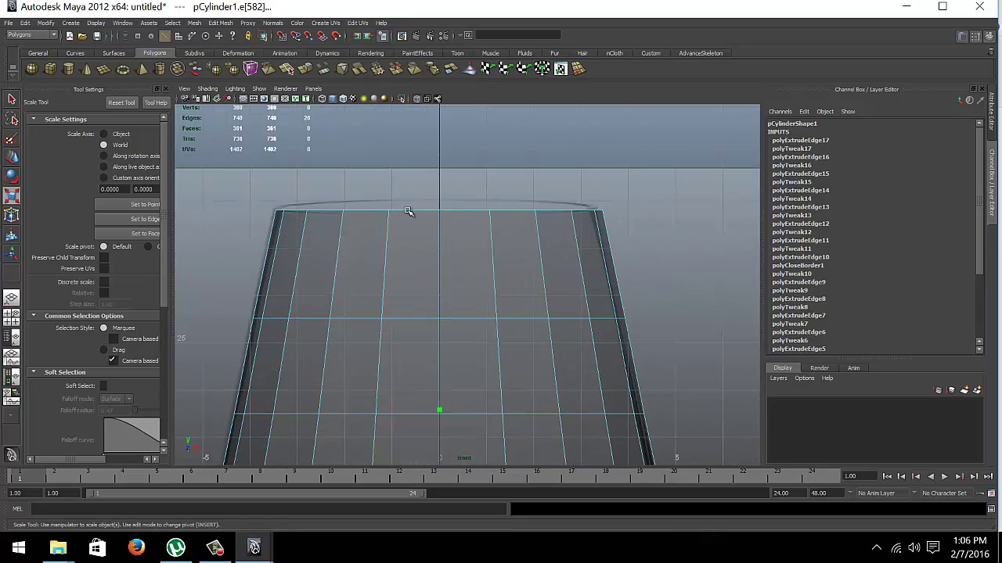
pyautogui.press('space')
pyautogui.press('space')
pyautogui.moveTo(449, 206)
pyautogui.keyDown('alt'); pyautogui.mouseDown()
pyautogui.moveTo(397, 238)
pyautogui.moveTo(552, 367)
pyautogui.moveTo(472, 381)
pyautogui.moveTo(365, 342)
pyautogui.mouseUp(); pyautogui.keyUp('alt')
pyautogui.click(552, 367)
pyautogui.click(349, 315)
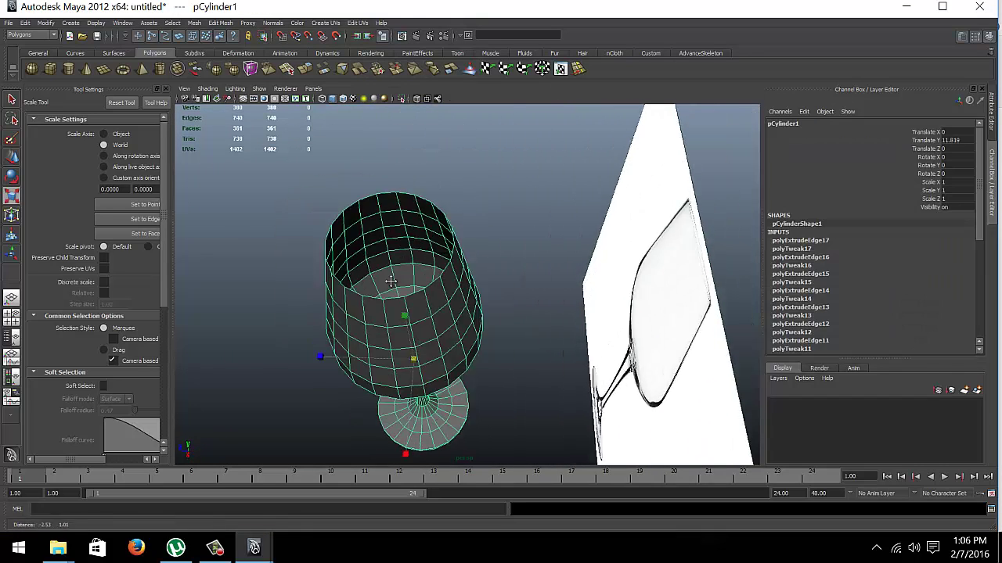
pyautogui.press('f')
pyautogui.moveTo(442, 282)
pyautogui.keyDown('alt'); pyautogui.mouseDown()
pyautogui.moveTo(347, 252)
pyautogui.moveTo(511, 225)
pyautogui.moveTo(474, 329)
pyautogui.mouseUp(); pyautogui.keyUp('alt')
pyautogui.scroll(-5, 380, 252)
pyautogui.scroll(3, 474, 329)
pyautogui.press('space')
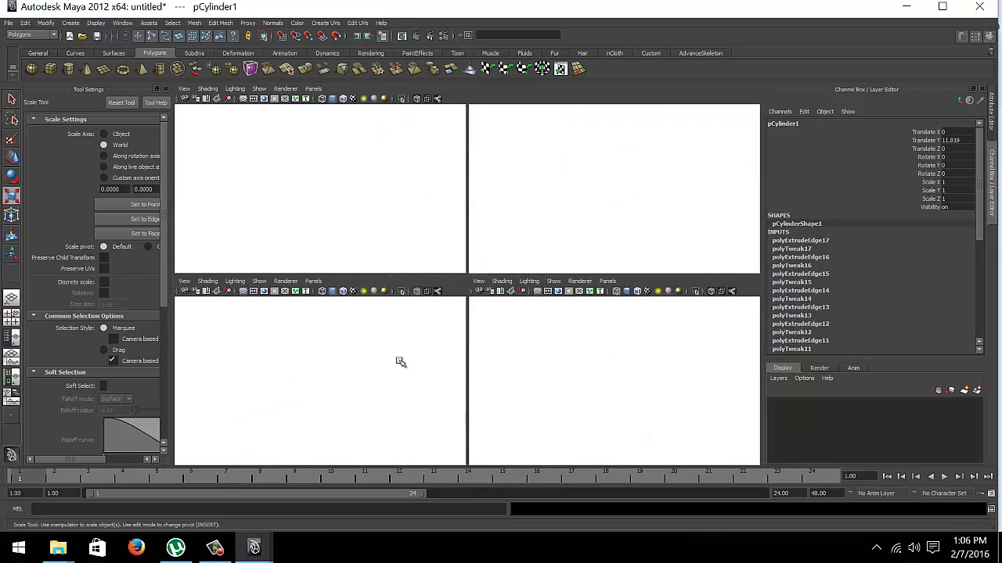
pyautogui.press('space')
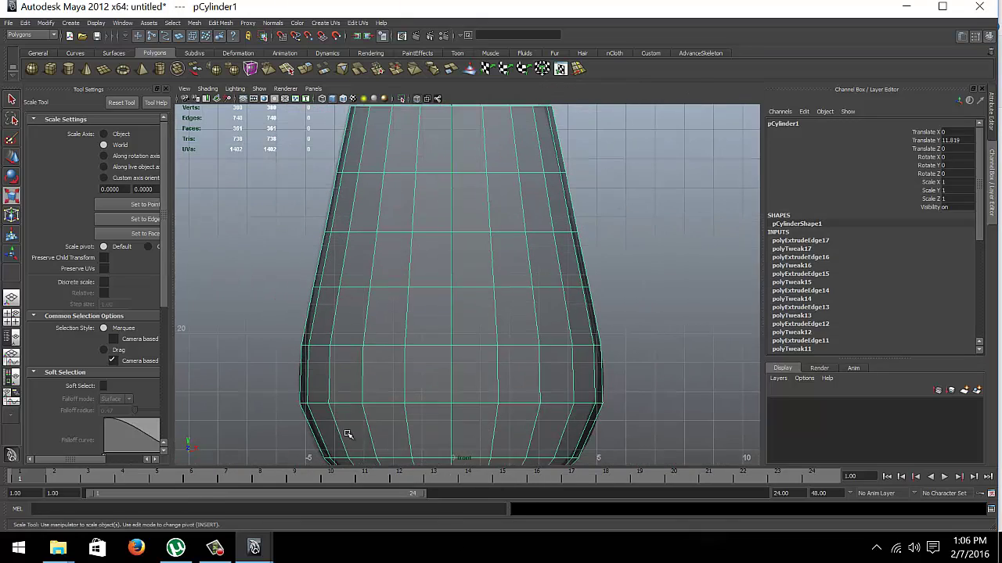
pyautogui.scroll(-5, 348, 434)
pyautogui.scroll(3, 352, 157)
pyautogui.keyDown('alt'); pyautogui.moveTo(351, 156); pyautogui.dragTo(359, 327, button='middle'); pyautogui.keyUp('alt')
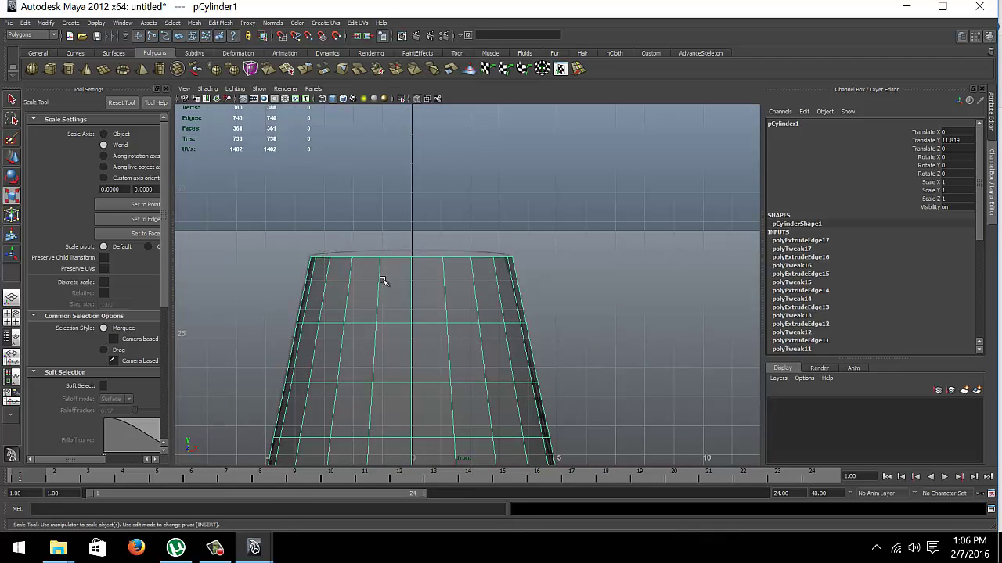
pyautogui.press('space')
pyautogui.press('space')
pyautogui.scroll(3, 386, 297)
pyautogui.keyDown('alt'); pyautogui.moveTo(387, 297); pyautogui.dragTo(296, 236); pyautogui.keyUp('alt')
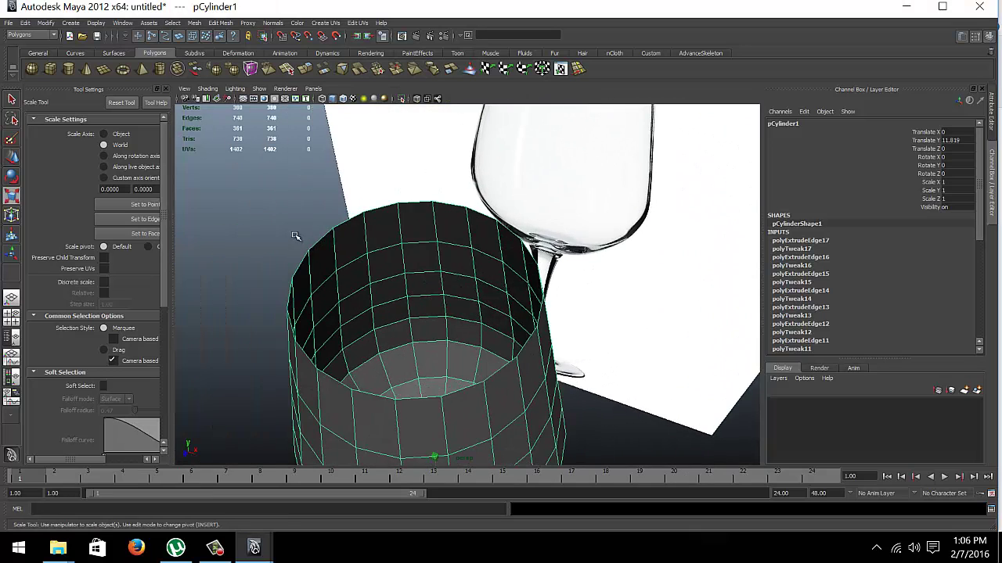
pyautogui.click(290, 190)
pyautogui.click(354, 235)
pyautogui.moveTo(332, 263)
pyautogui.keyDown('alt'); pyautogui.mouseDown()
pyautogui.moveTo(324, 257)
pyautogui.moveTo(331, 279)
pyautogui.moveTo(349, 137)
pyautogui.mouseUp(); pyautogui.keyUp('alt')
# - Extrude the rim edge loop and shrink it inward to thicken the lip
pyautogui.click(313, 225)
pyautogui.doubleClick(311, 227)
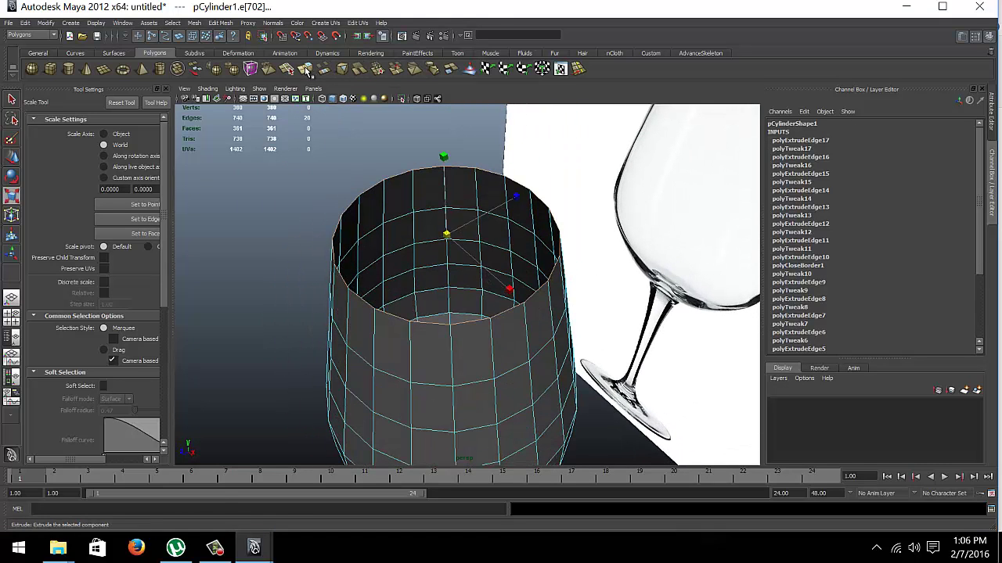
pyautogui.click(305, 70)
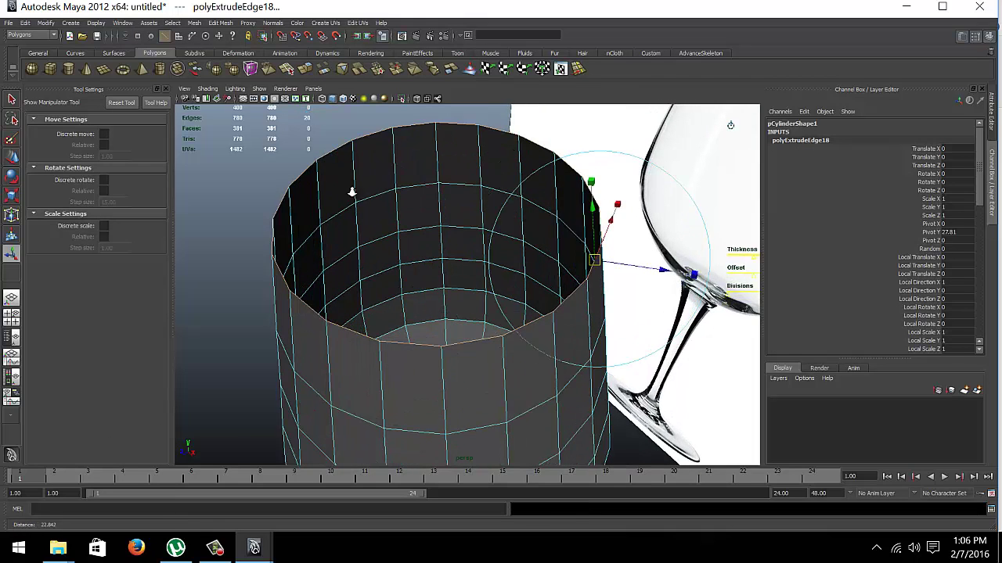
pyautogui.keyDown('alt'); pyautogui.moveTo(351, 195); pyautogui.dragTo(349, 161, button='right'); pyautogui.keyUp('alt')
pyautogui.moveTo(345, 163); pyautogui.dragTo(331, 162, button='middle')
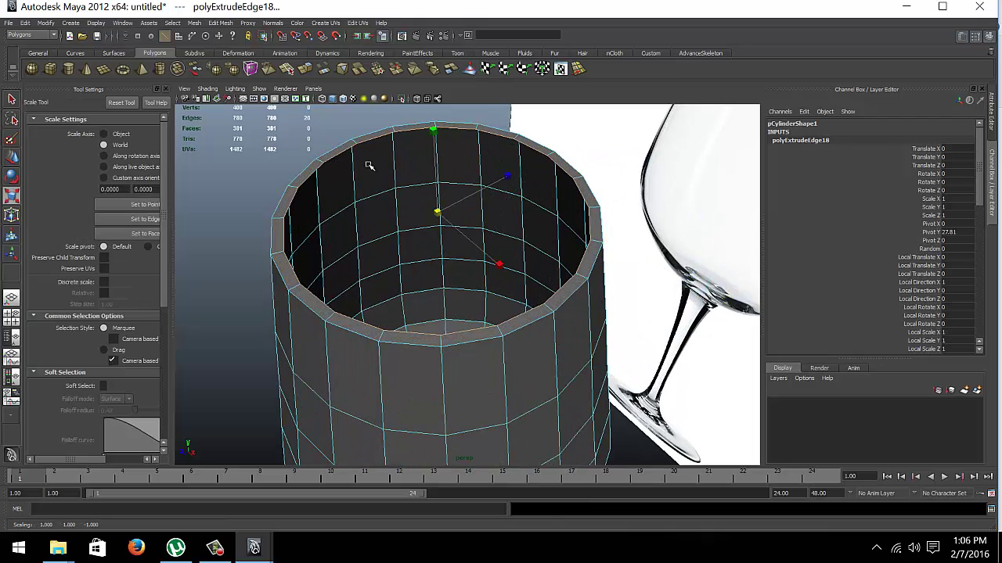
# - Extrude another rim loop and push it down inside the bowl
pyautogui.press('g')
pyautogui.press('w')
pyautogui.moveTo(436, 160); pyautogui.dragTo(432, 217)
pyautogui.keyDown('alt'); pyautogui.moveTo(312, 167); pyautogui.dragTo(407, 122); pyautogui.keyUp('alt')
pyautogui.press('space')
pyautogui.press('space')
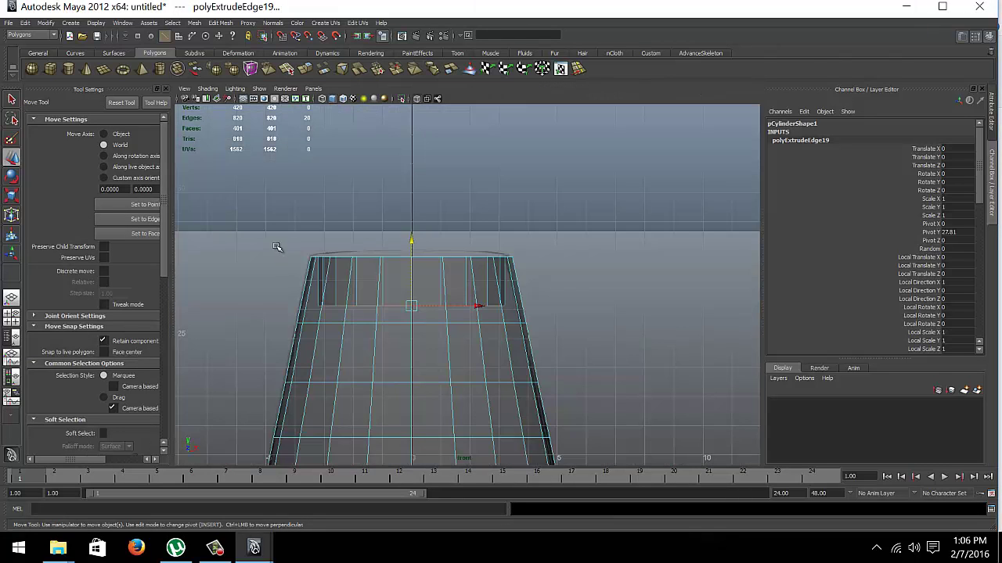
# - Lower and widen the first inner edge ring, then extrude a new ring below it
pyautogui.moveTo(407, 235)
pyautogui.mouseDown()
pyautogui.moveTo(407, 209)
pyautogui.moveTo(395, 232)
pyautogui.mouseUp()
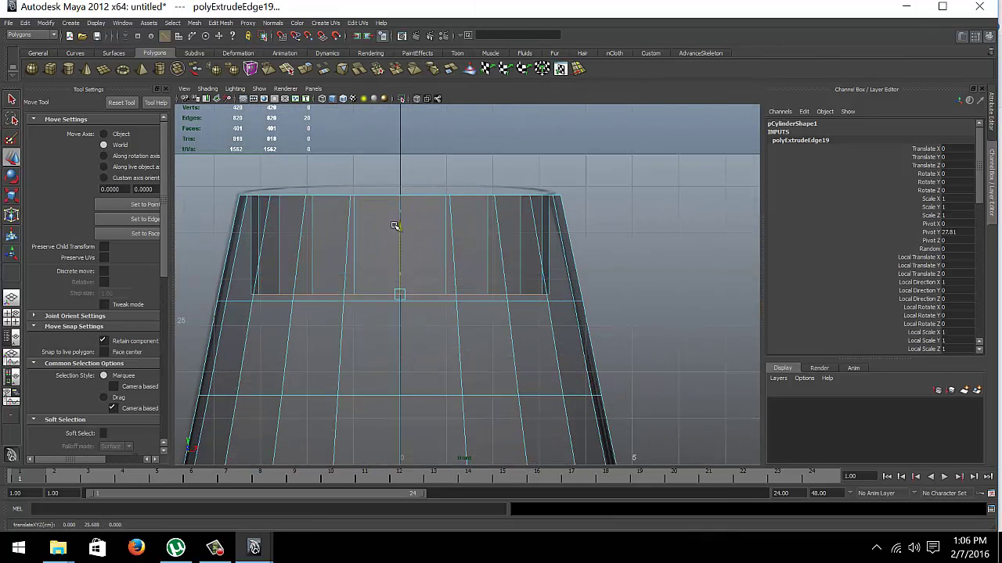
pyautogui.press('r')
pyautogui.moveTo(307, 222); pyautogui.dragTo(334, 225, button='middle')
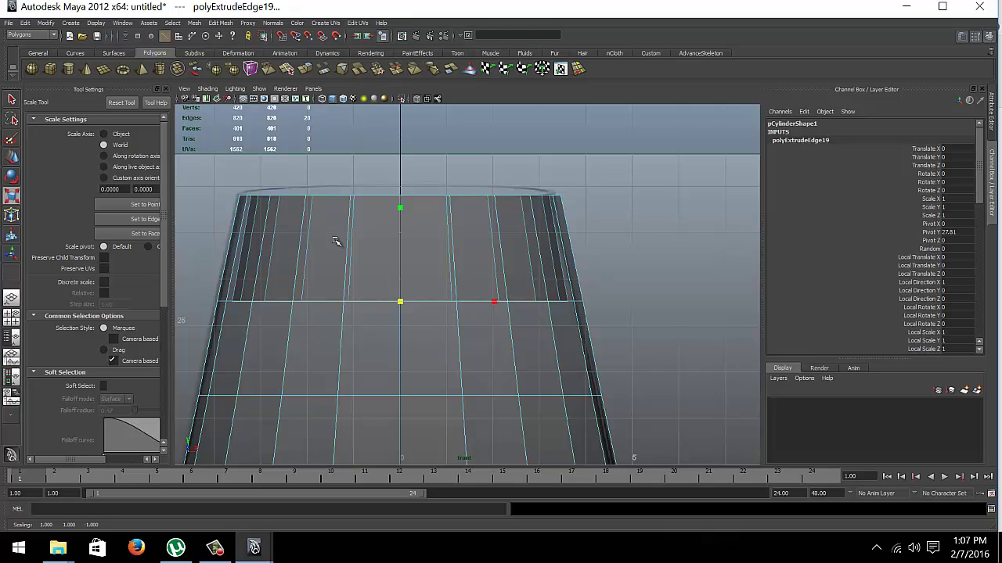
pyautogui.press('g')
pyautogui.press('w')
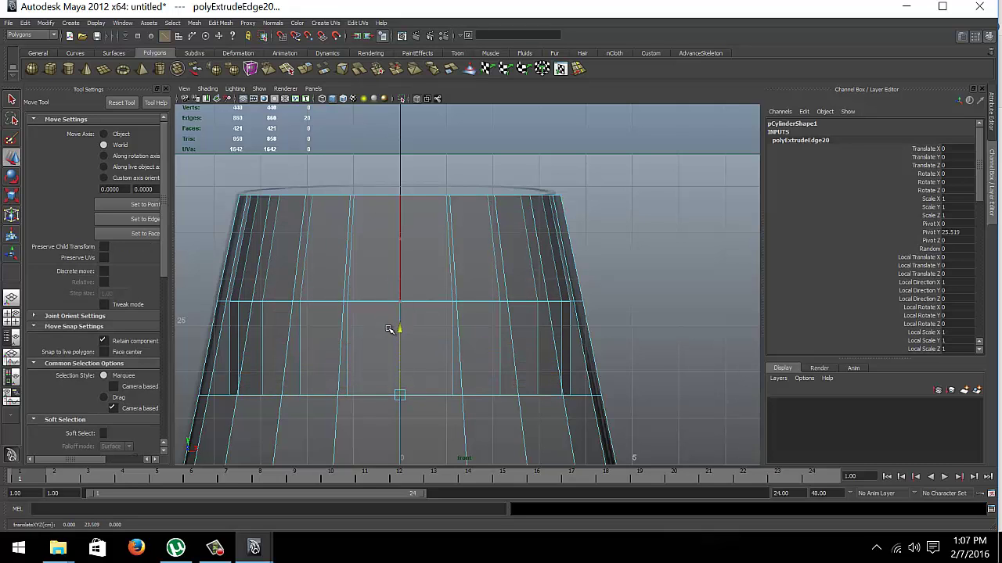
pyautogui.moveTo(384, 327)
pyautogui.keyDown('alt'); pyautogui.mouseDown(button='middle')
pyautogui.moveTo(367, 217)
pyautogui.moveTo(379, 222)
pyautogui.mouseUp(button='middle'); pyautogui.keyUp('alt')
pyautogui.press('r')
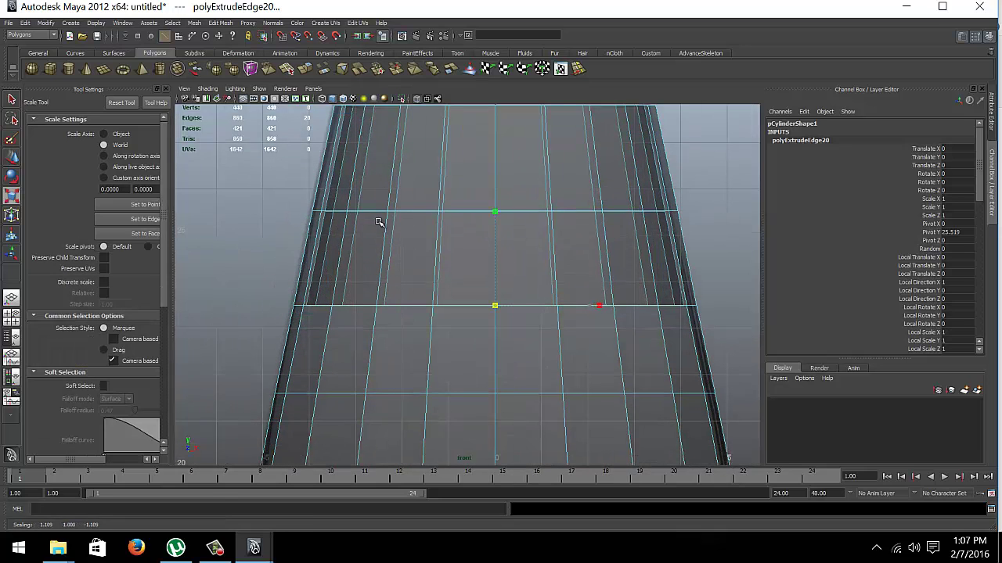
# - Extrude further inner rings, lowering and widening each to follow the bowl's inner wall
pyautogui.press('g')
pyautogui.keyDown('alt'); pyautogui.moveTo(444, 298); pyautogui.dragTo(409, 250, button='middle'); pyautogui.keyUp('alt')
pyautogui.press('w')
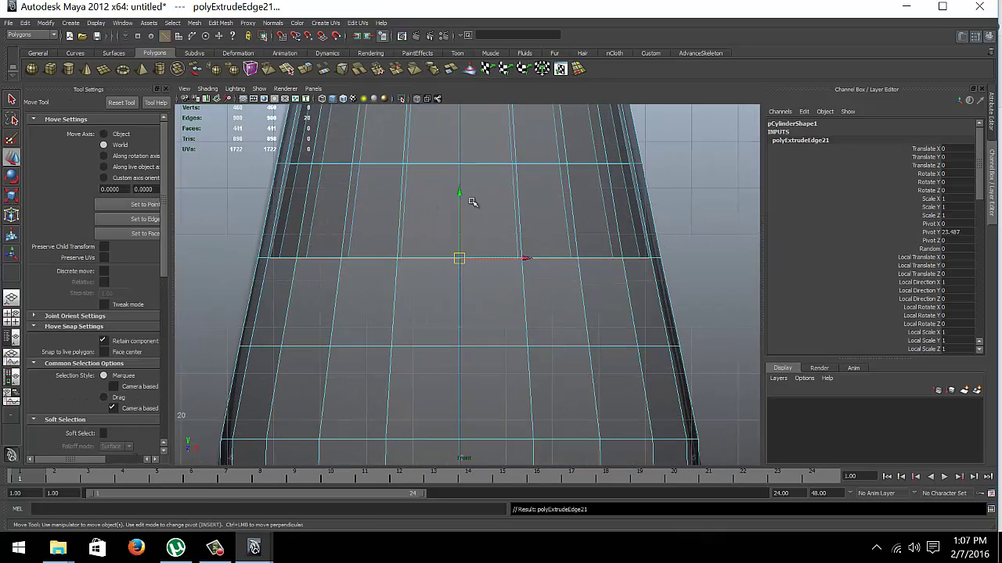
pyautogui.moveTo(459, 207); pyautogui.dragTo(438, 286)
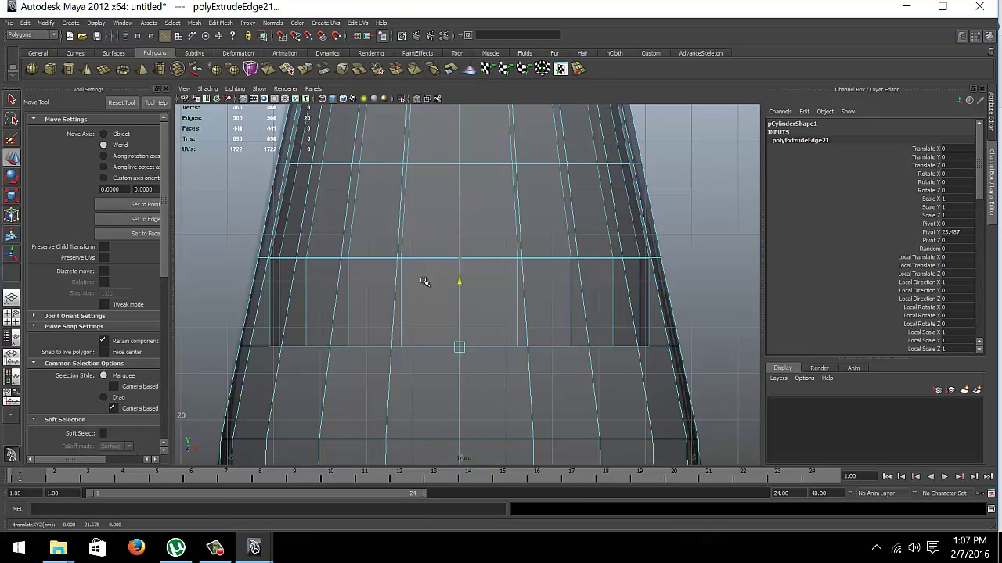
pyautogui.press('r')
pyautogui.moveTo(423, 282)
pyautogui.mouseDown(button='middle')
pyautogui.moveTo(387, 278)
pyautogui.moveTo(351, 199)
pyautogui.mouseUp(button='middle')
pyautogui.press('g')
pyautogui.press('w')
pyautogui.moveTo(425, 201); pyautogui.dragTo(401, 289)
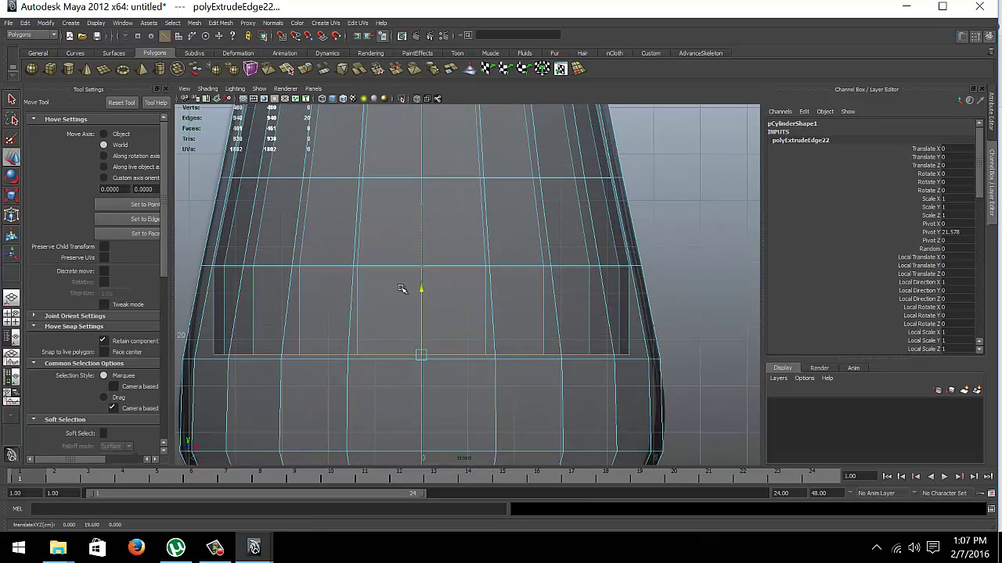
pyautogui.press('r')
pyautogui.moveTo(324, 268); pyautogui.dragTo(347, 272, button='middle')
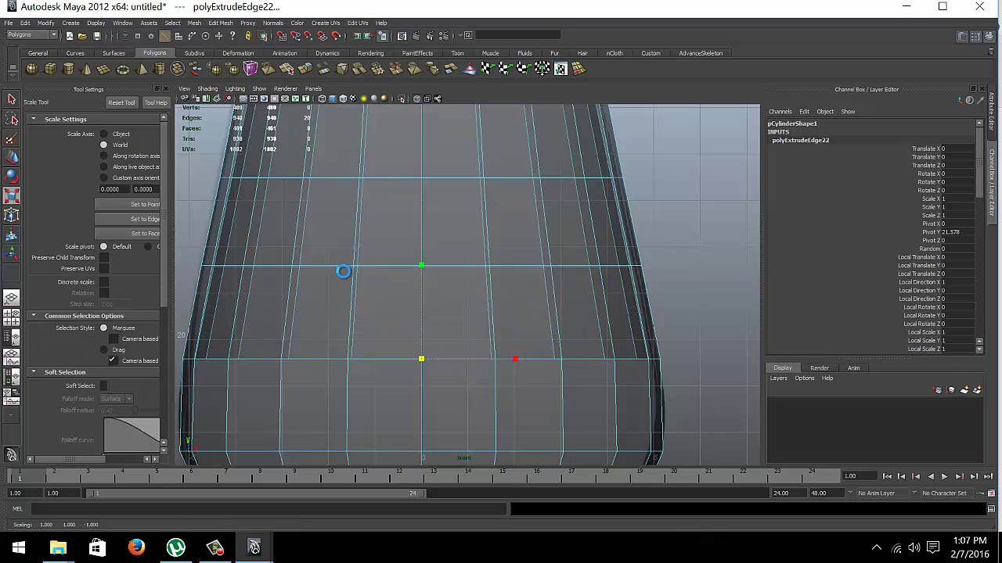
# - Extrude two more inner rings and carry them down toward the bowl bottom
pyautogui.press('g')
pyautogui.press('w')
pyautogui.moveTo(421, 315)
pyautogui.mouseDown(button='middle')
pyautogui.moveTo(415, 368)
pyautogui.moveTo(487, 235)
pyautogui.mouseUp(button='middle')
pyautogui.press('r')
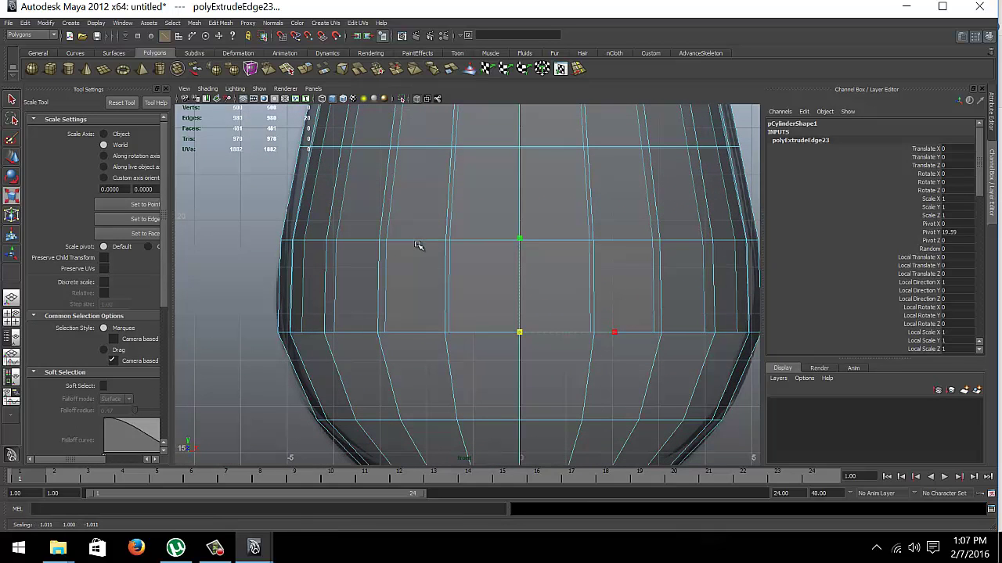
pyautogui.press('g')
pyautogui.press('w')
pyautogui.moveTo(516, 271); pyautogui.dragTo(516, 363)
pyautogui.moveTo(516, 362)
pyautogui.keyDown('alt'); pyautogui.mouseDown(button='middle')
pyautogui.moveTo(509, 240)
pyautogui.moveTo(481, 255)
pyautogui.mouseUp(button='middle'); pyautogui.keyUp('alt')
pyautogui.press('r')
pyautogui.press('w')
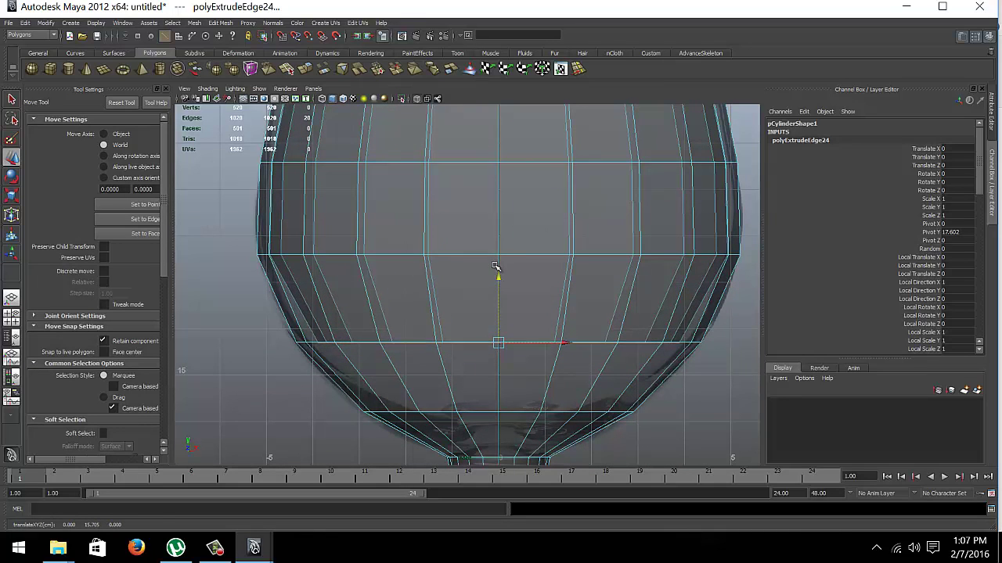
# - Orbit the view to see the stem and base and look down into the bowl
pyautogui.keyDown('alt'); pyautogui.moveTo(495, 267); pyautogui.dragTo(546, 287, button='right'); pyautogui.keyUp('alt')
pyautogui.keyDown('alt'); pyautogui.moveTo(228, 194); pyautogui.dragTo(273, 237, button='right'); pyautogui.keyUp('alt')
pyautogui.keyDown('alt'); pyautogui.moveTo(273, 237); pyautogui.dragTo(393, 232, button='middle'); pyautogui.keyUp('alt')
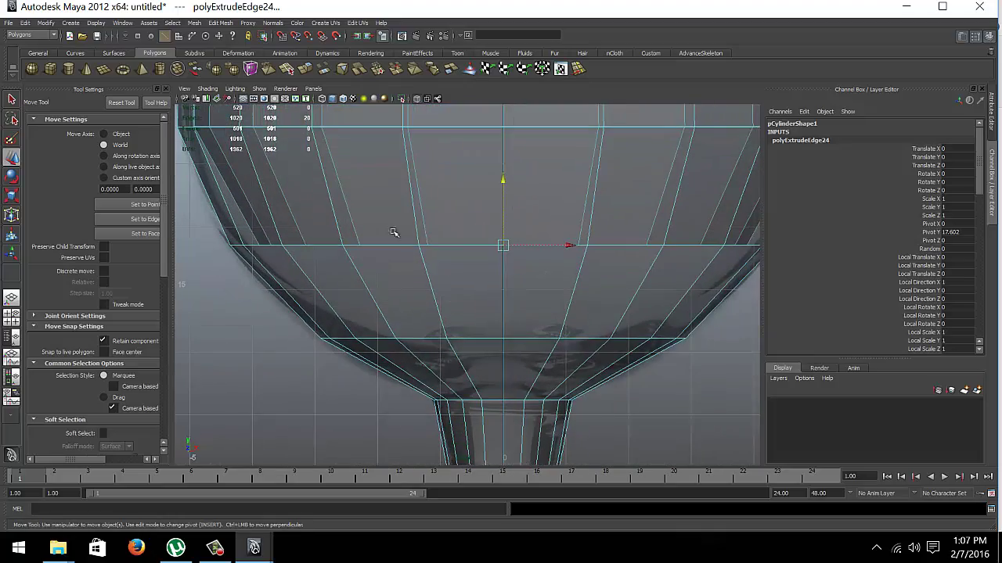
pyautogui.moveTo(583, 157)
pyautogui.keyDown('alt'); pyautogui.mouseDown()
pyautogui.moveTo(482, 276)
pyautogui.moveTo(385, 195)
pyautogui.moveTo(445, 213)
pyautogui.mouseUp(); pyautogui.keyUp('alt')
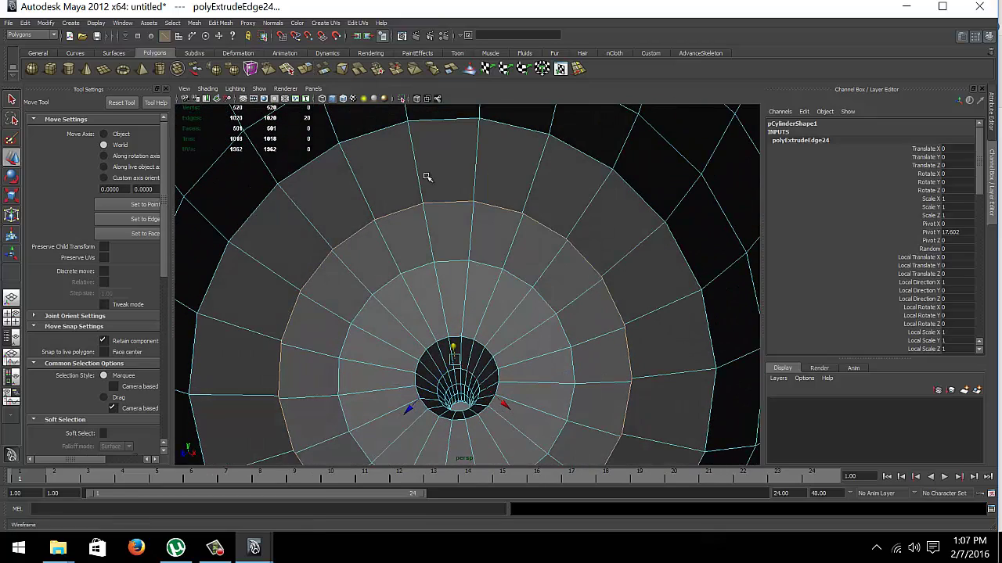
# - Extrude one last inner ring and shrink it toward the bowl's center
pyautogui.hotkey('ctrl', 'e')
pyautogui.press('r')
pyautogui.moveTo(561, 199)
pyautogui.mouseDown()
pyautogui.moveTo(438, 251)
pyautogui.moveTo(456, 308)
pyautogui.mouseUp()
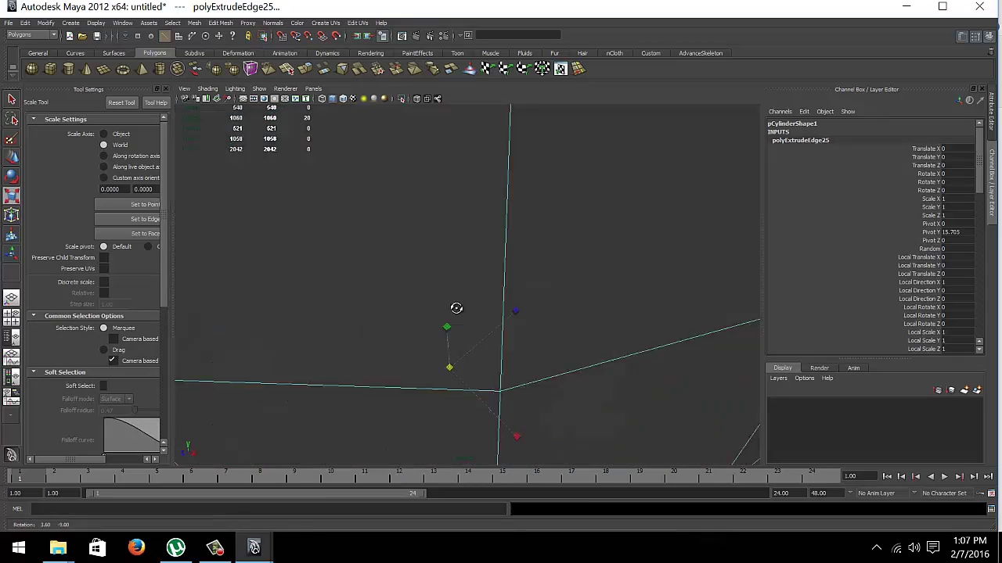
pyautogui.scroll(-5, 457, 308)
pyautogui.scroll(2, 577, 273)
pyautogui.scroll(2, 382, 202)
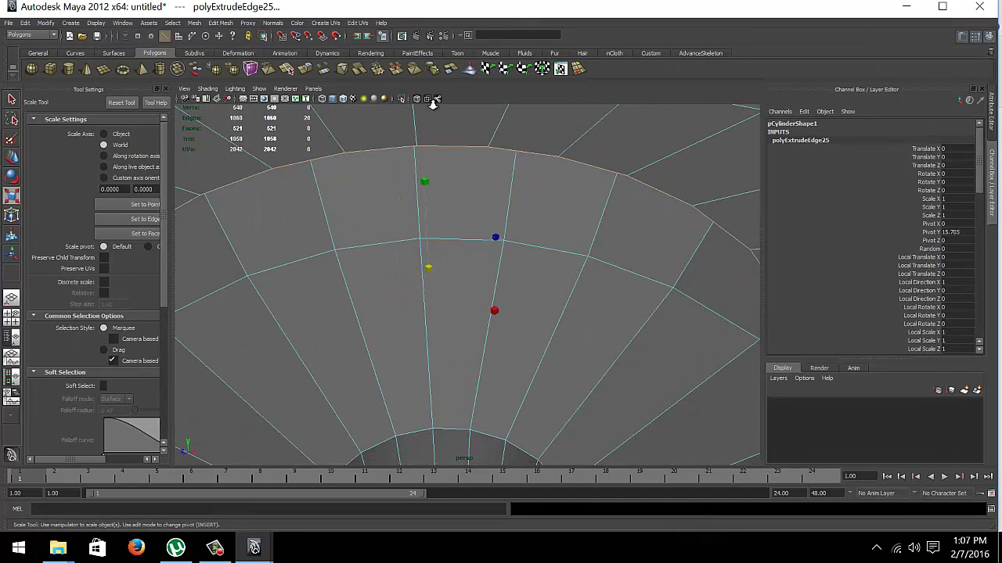
pyautogui.moveTo(432, 104)
pyautogui.keyDown('alt'); pyautogui.mouseDown()
pyautogui.moveTo(478, 193)
pyautogui.moveTo(448, 177)
pyautogui.mouseUp(); pyautogui.keyUp('alt')
pyautogui.press('w')
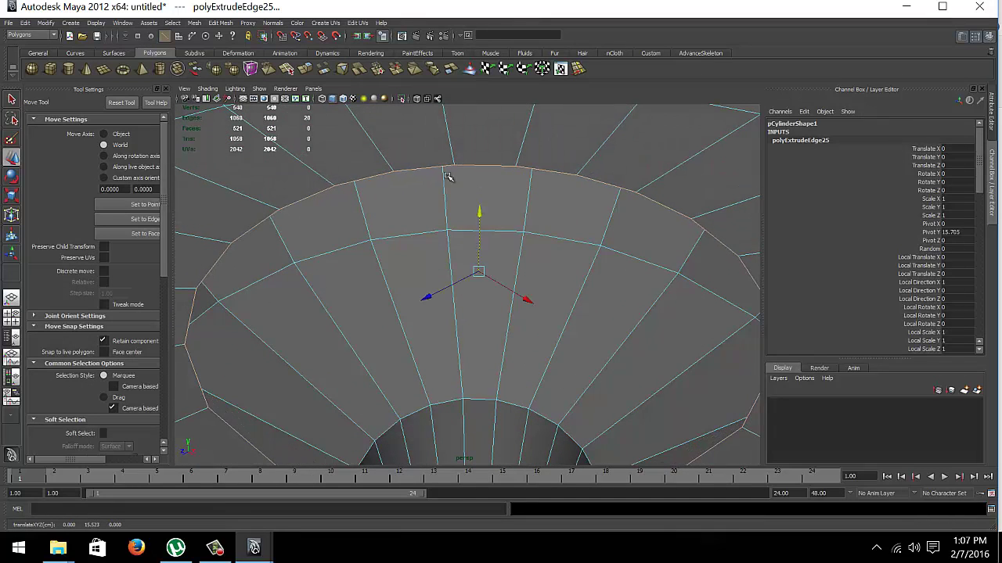
pyautogui.scroll(-2, 588, 245)
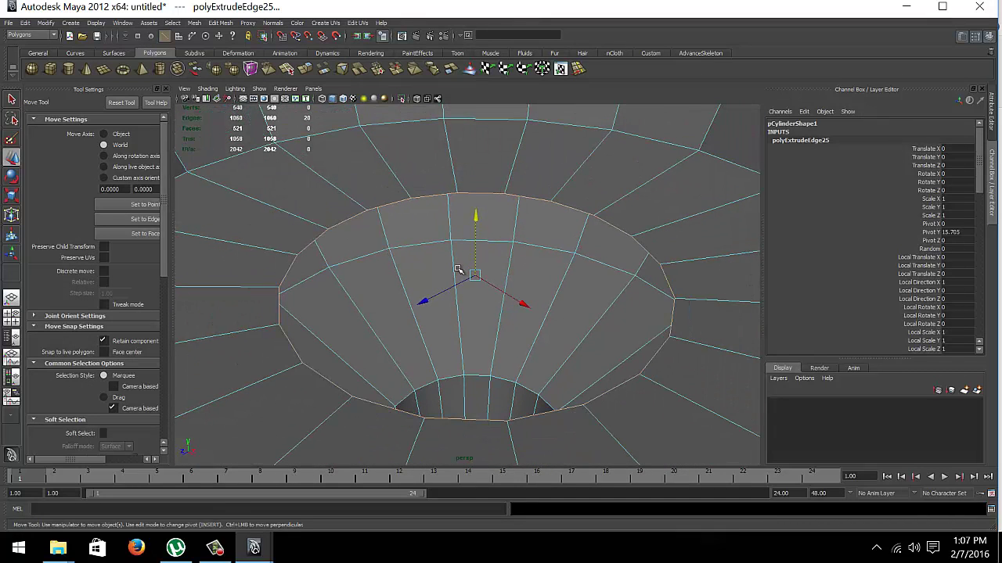
# - Cap the bowl's bottom opening with Mesh > Fill Hole and inspect the result
pyautogui.click(194, 23)
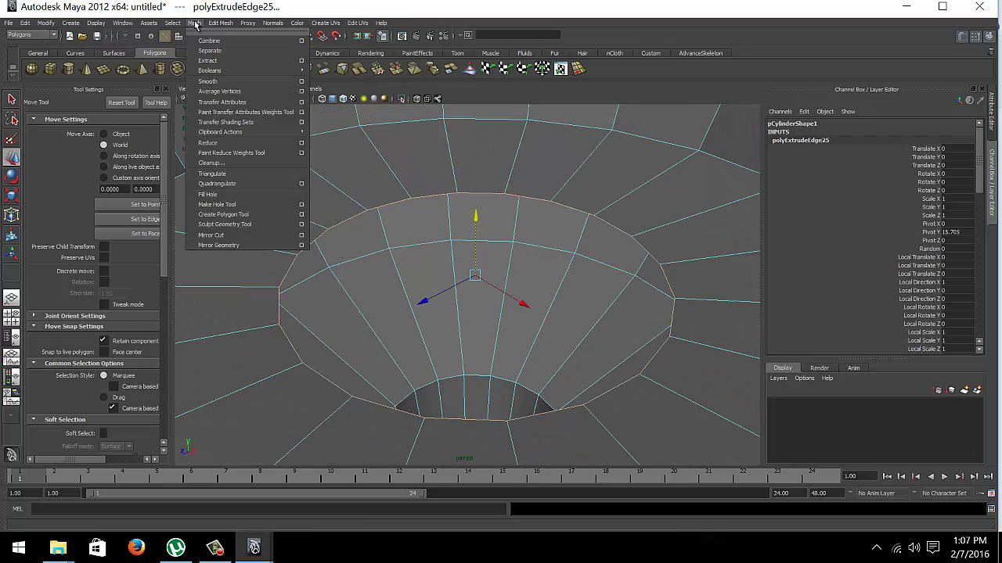
pyautogui.click(213, 194)
pyautogui.scroll(2, 403, 248)
pyautogui.scroll(-2, 400, 252)
pyautogui.scroll(-1, 433, 213)
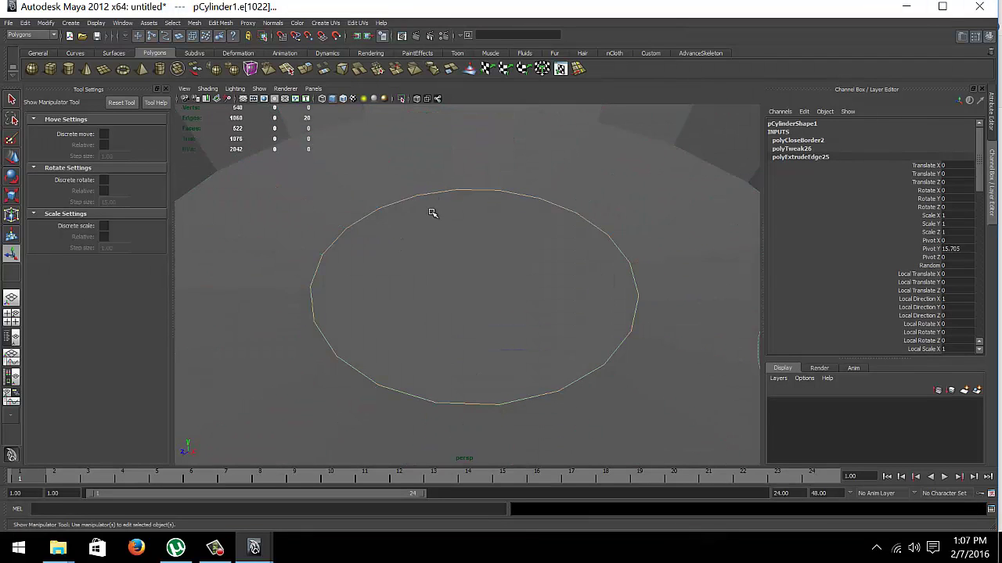
pyautogui.keyDown('alt'); pyautogui.moveTo(433, 213); pyautogui.dragTo(274, 310); pyautogui.keyUp('alt')
pyautogui.click(273, 311)
pyautogui.moveTo(389, 315)
pyautogui.keyDown('alt'); pyautogui.mouseDown()
pyautogui.moveTo(356, 310)
pyautogui.moveTo(432, 250)
pyautogui.moveTo(441, 197)
pyautogui.moveTo(370, 255)
pyautogui.moveTo(704, 208)
pyautogui.moveTo(398, 246)
pyautogui.mouseUp(); pyautogui.keyUp('alt')
pyautogui.scroll(3, 483, 263)
pyautogui.click(483, 245)
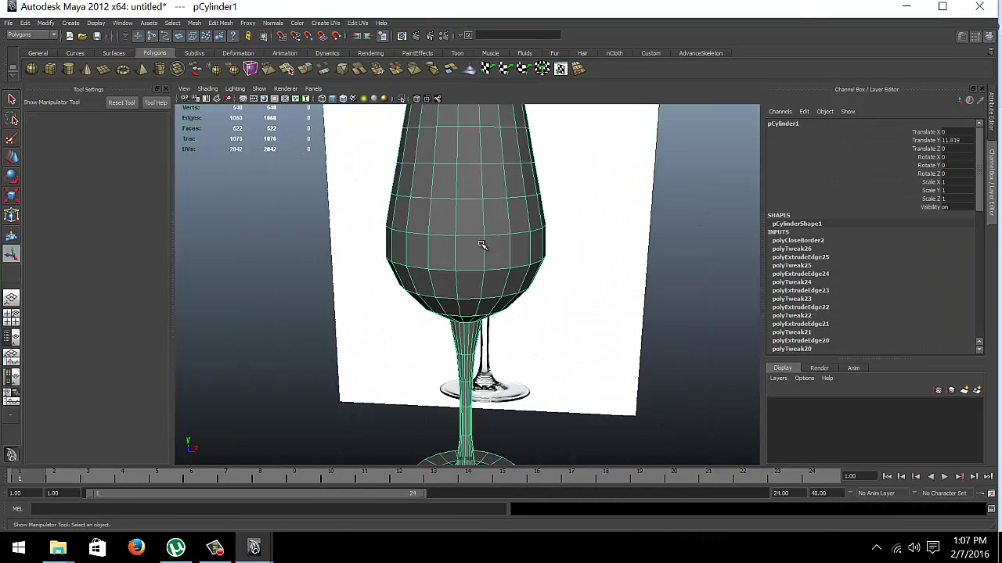
pyautogui.moveTo(482, 245)
pyautogui.keyDown('alt'); pyautogui.mouseDown()
pyautogui.moveTo(280, 195)
pyautogui.moveTo(266, 251)
pyautogui.moveTo(250, 227)
pyautogui.moveTo(235, 233)
pyautogui.mouseUp(); pyautogui.keyUp('alt')
pyautogui.click(216, 196)
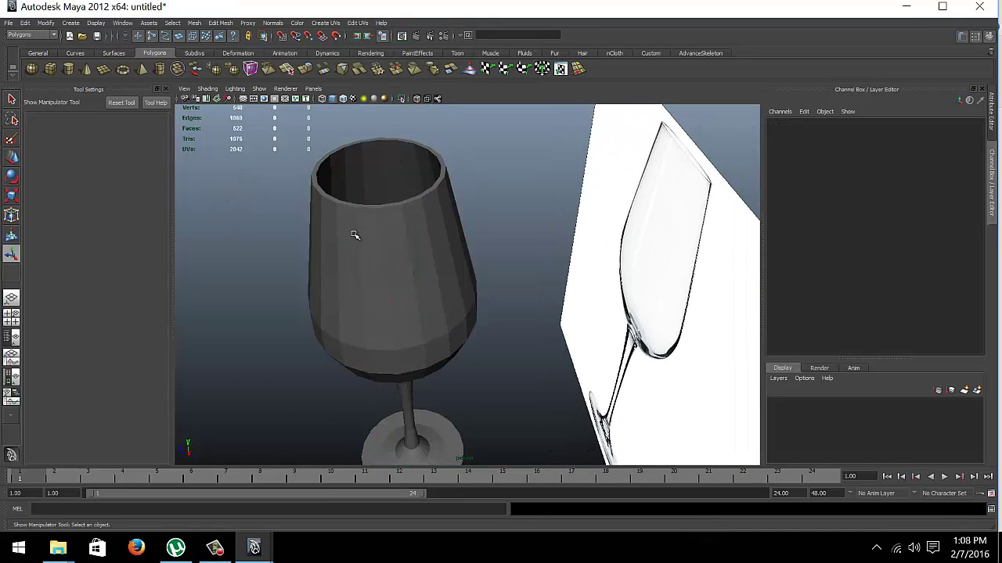
pyautogui.click(354, 234)
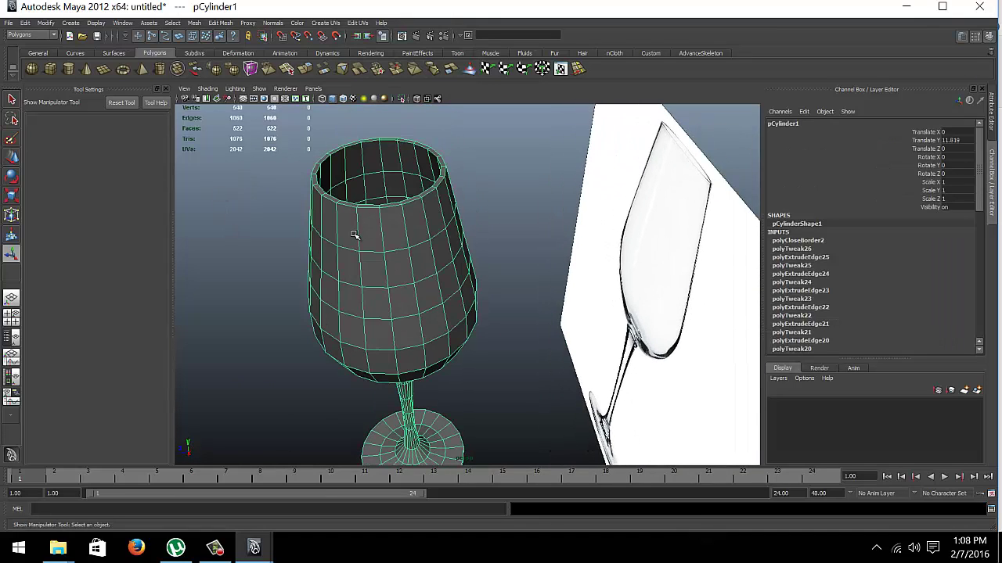
pyautogui.press('3')
pyautogui.click(530, 158)
pyautogui.keyDown('alt'); pyautogui.moveTo(514, 224); pyautogui.dragTo(472, 279); pyautogui.keyUp('alt')
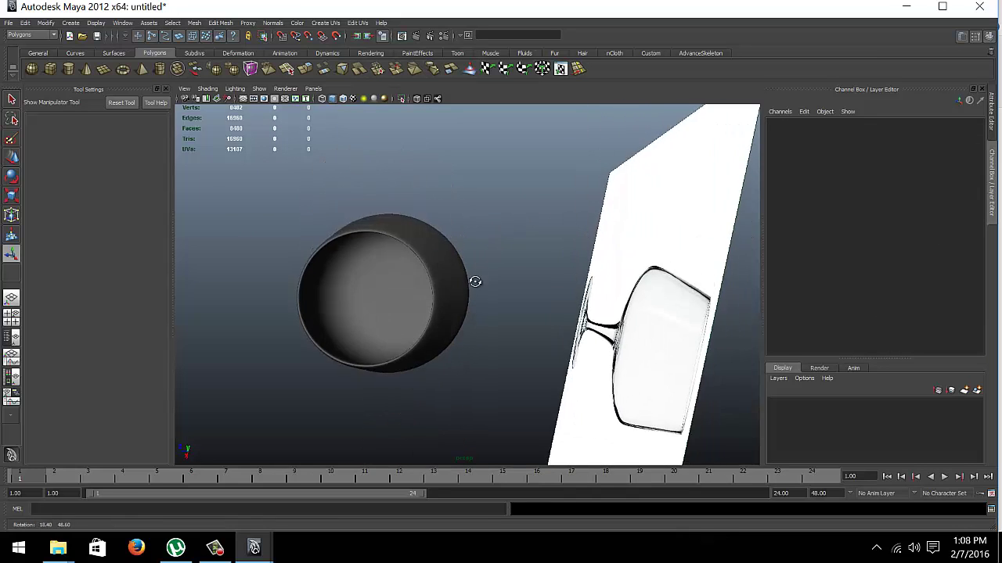
pyautogui.moveTo(472, 280)
pyautogui.keyDown('alt'); pyautogui.mouseDown(button='right')
pyautogui.moveTo(544, 262)
pyautogui.moveTo(376, 302)
pyautogui.mouseUp(button='right'); pyautogui.keyUp('alt')
pyautogui.moveTo(392, 242)
pyautogui.keyDown('alt'); pyautogui.mouseDown()
pyautogui.moveTo(402, 195)
pyautogui.moveTo(387, 224)
pyautogui.moveTo(383, 297)
pyautogui.moveTo(583, 292)
pyautogui.moveTo(449, 287)
pyautogui.mouseUp(); pyautogui.keyUp('alt')
pyautogui.keyDown('alt'); pyautogui.moveTo(449, 286); pyautogui.dragTo(446, 246, button='right'); pyautogui.keyUp('alt')
pyautogui.moveTo(446, 246)
pyautogui.keyDown('alt'); pyautogui.mouseDown()
pyautogui.moveTo(396, 306)
pyautogui.moveTo(411, 261)
pyautogui.moveTo(338, 210)
pyautogui.mouseUp(); pyautogui.keyUp('alt')
pyautogui.keyDown('alt'); pyautogui.moveTo(338, 210); pyautogui.dragTo(362, 217, button='right'); pyautogui.keyUp('alt')
pyautogui.moveTo(363, 217)
pyautogui.keyDown('alt'); pyautogui.mouseDown()
pyautogui.moveTo(382, 290)
pyautogui.moveTo(376, 230)
pyautogui.mouseUp(); pyautogui.keyUp('alt')
pyautogui.keyDown('alt'); pyautogui.moveTo(375, 230); pyautogui.dragTo(421, 309, button='right'); pyautogui.keyUp('alt')
pyautogui.keyDown('alt'); pyautogui.moveTo(421, 308); pyautogui.dragTo(409, 206); pyautogui.keyUp('alt')
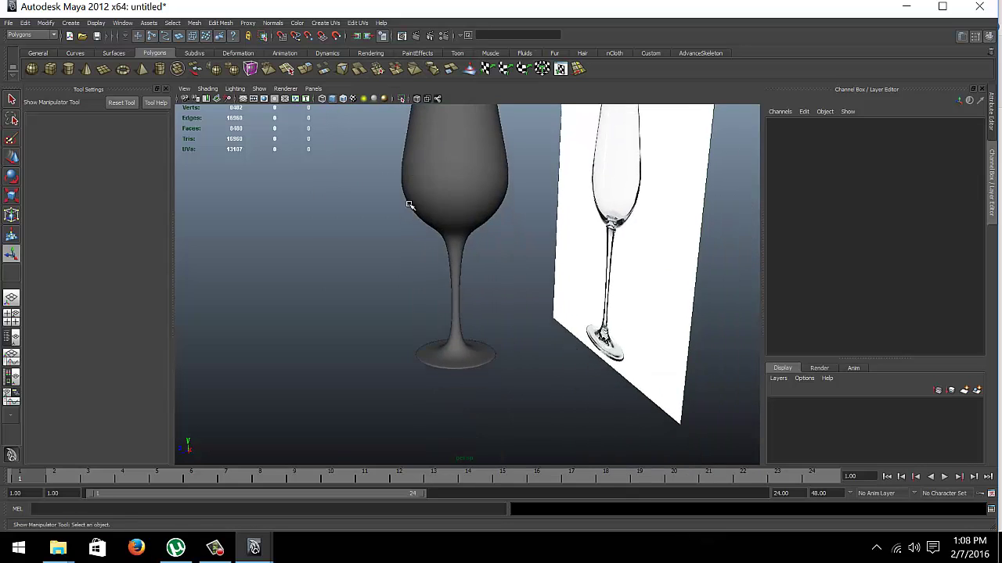
pyautogui.moveTo(409, 205)
pyautogui.keyDown('alt'); pyautogui.mouseDown(button='right')
pyautogui.moveTo(472, 313)
pyautogui.moveTo(579, 362)
pyautogui.moveTo(528, 304)
pyautogui.mouseUp(button='right'); pyautogui.keyUp('alt')
pyautogui.moveTo(528, 303)
pyautogui.keyDown('alt'); pyautogui.mouseDown()
pyautogui.moveTo(313, 224)
pyautogui.moveTo(334, 159)
pyautogui.moveTo(293, 190)
pyautogui.moveTo(380, 263)
pyautogui.mouseUp(); pyautogui.keyUp('alt')
pyautogui.click(340, 160)
pyautogui.press('1')
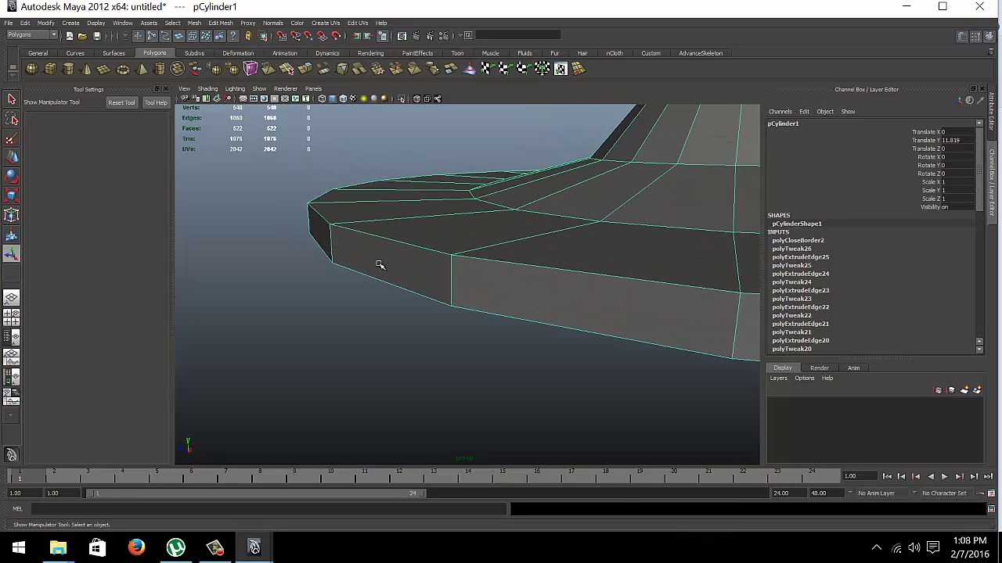
# - Insert two edge loops along the foot's rim with the Insert Edge Loop Tool
pyautogui.keyDown('alt'); pyautogui.moveTo(380, 264); pyautogui.dragTo(294, 270, button='right'); pyautogui.keyUp('alt')
pyautogui.keyDown('alt'); pyautogui.moveTo(294, 270); pyautogui.dragTo(349, 302); pyautogui.keyUp('alt')
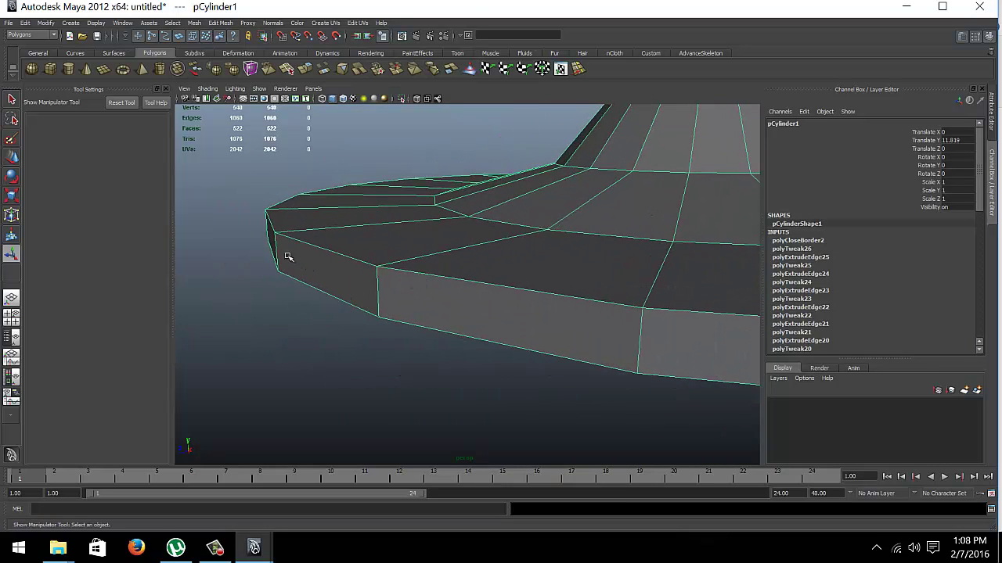
pyautogui.moveTo(603, 306)
pyautogui.keyDown('alt'); pyautogui.mouseDown()
pyautogui.moveTo(438, 281)
pyautogui.moveTo(454, 279)
pyautogui.mouseUp(); pyautogui.keyUp('alt')
pyautogui.keyDown('alt'); pyautogui.moveTo(453, 279); pyautogui.dragTo(401, 261, button='right'); pyautogui.keyUp('alt')
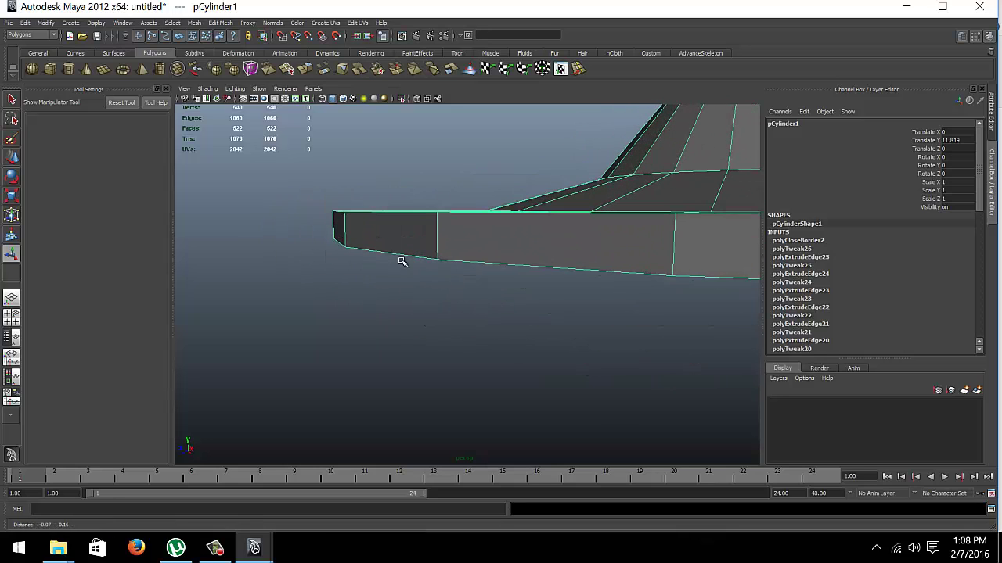
pyautogui.click(201, 23)
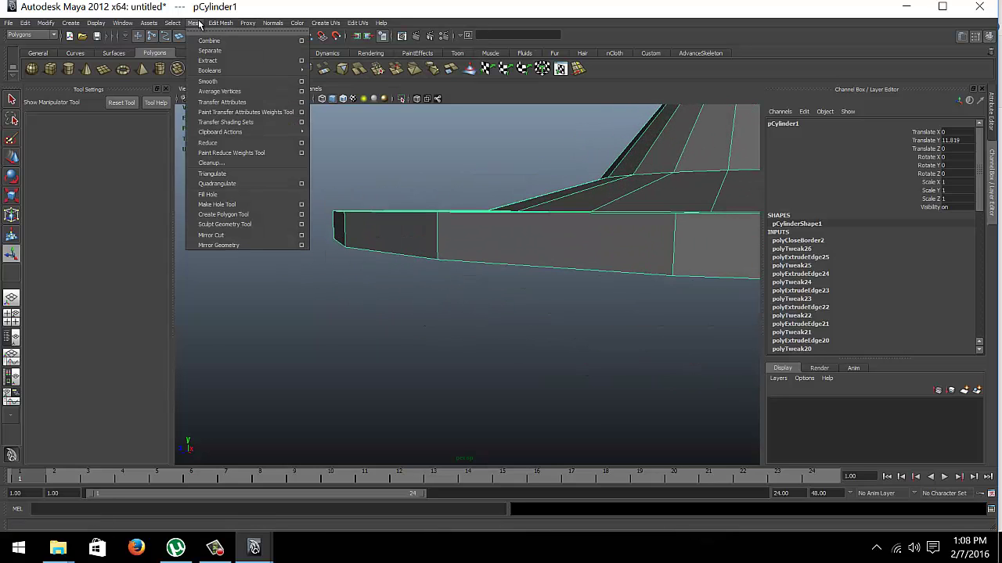
pyautogui.moveTo(221, 22)
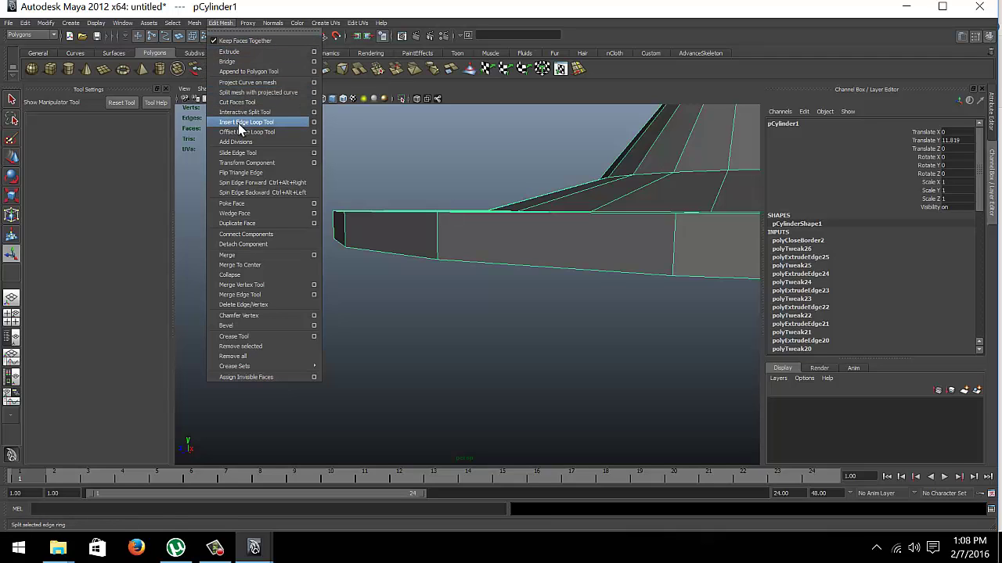
pyautogui.click(243, 123)
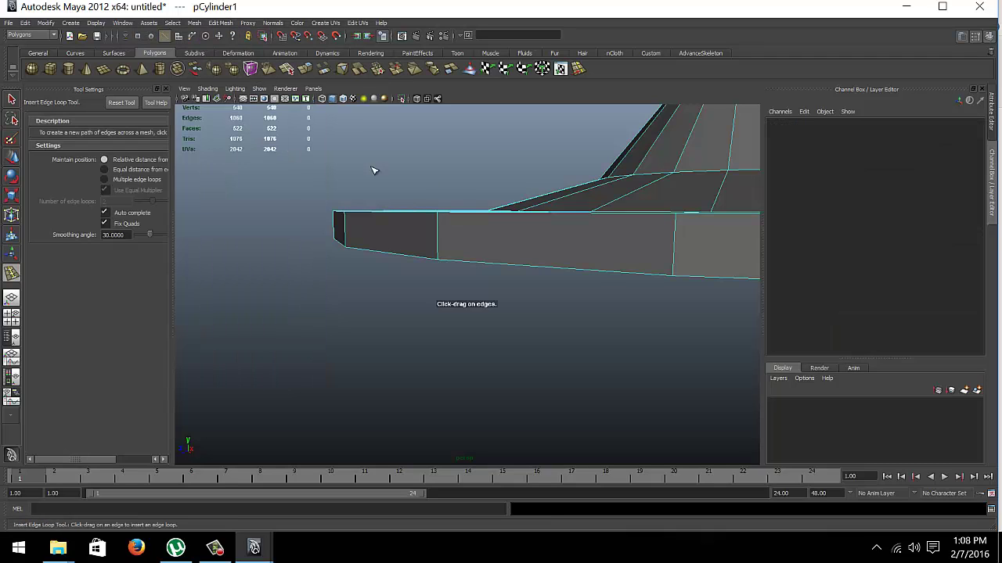
pyautogui.click(438, 226)
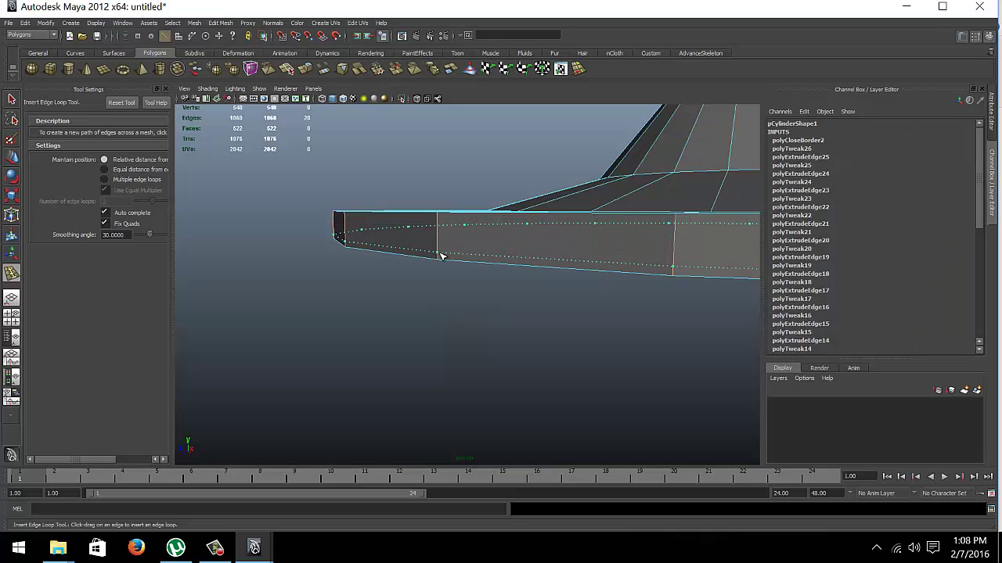
pyautogui.moveTo(441, 259); pyautogui.dragTo(440, 245)
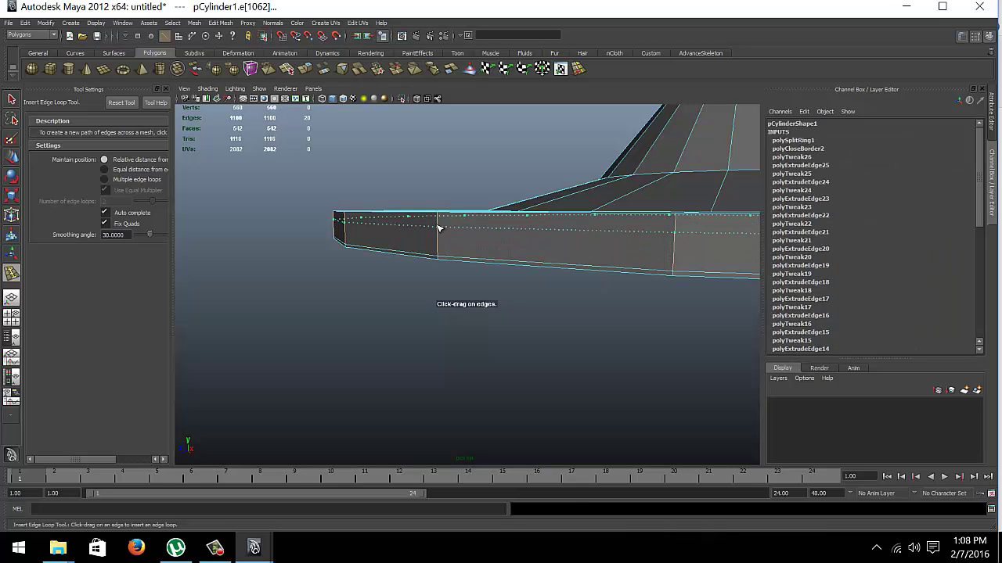
pyautogui.click(438, 220)
# - Exit the tool, select the glass and preview it smoothed with 3
pyautogui.press('q')
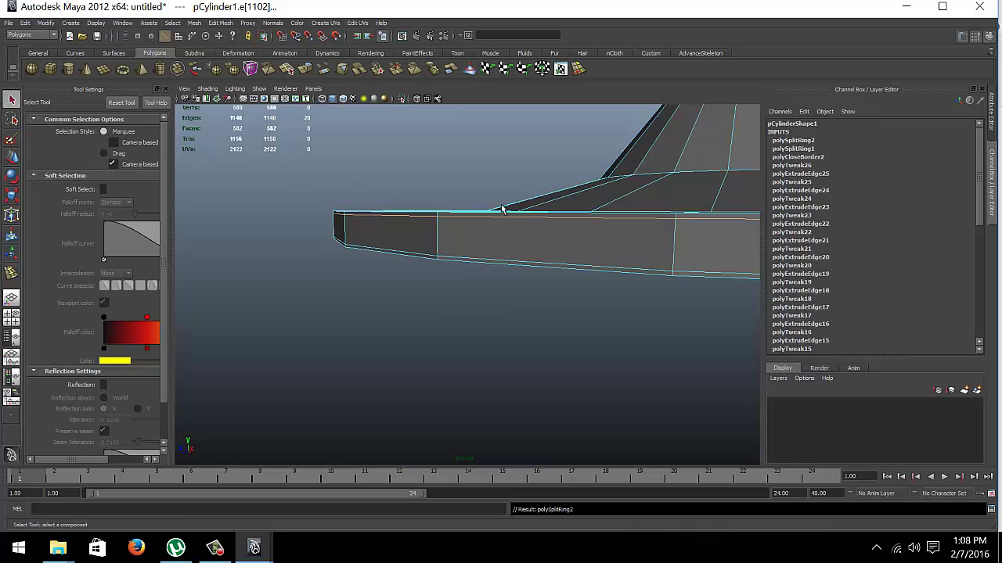
pyautogui.press('F8')
pyautogui.click(546, 244)
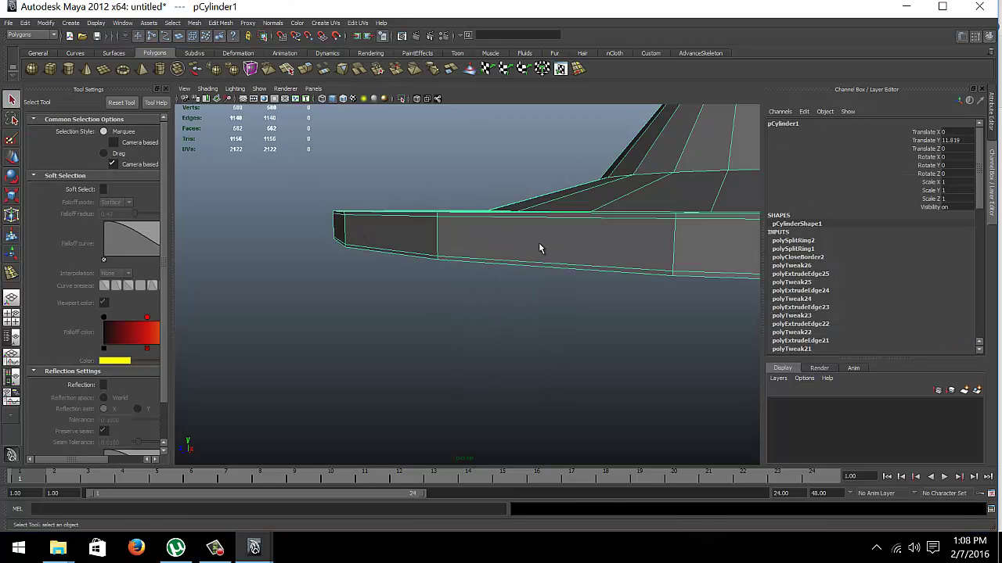
pyautogui.press('3')
pyautogui.click(504, 329)
pyautogui.moveTo(548, 282)
pyautogui.keyDown('alt'); pyautogui.mouseDown()
pyautogui.moveTo(393, 232)
pyautogui.moveTo(403, 306)
pyautogui.moveTo(379, 283)
pyautogui.moveTo(394, 230)
pyautogui.moveTo(487, 215)
pyautogui.moveTo(486, 227)
pyautogui.moveTo(358, 247)
pyautogui.mouseUp(); pyautogui.keyUp('alt')
# - Insert two edge loops near the cup's top rim via the marking-menu Insert Edge Loop Tool
pyautogui.scroll(-3, 486, 227)
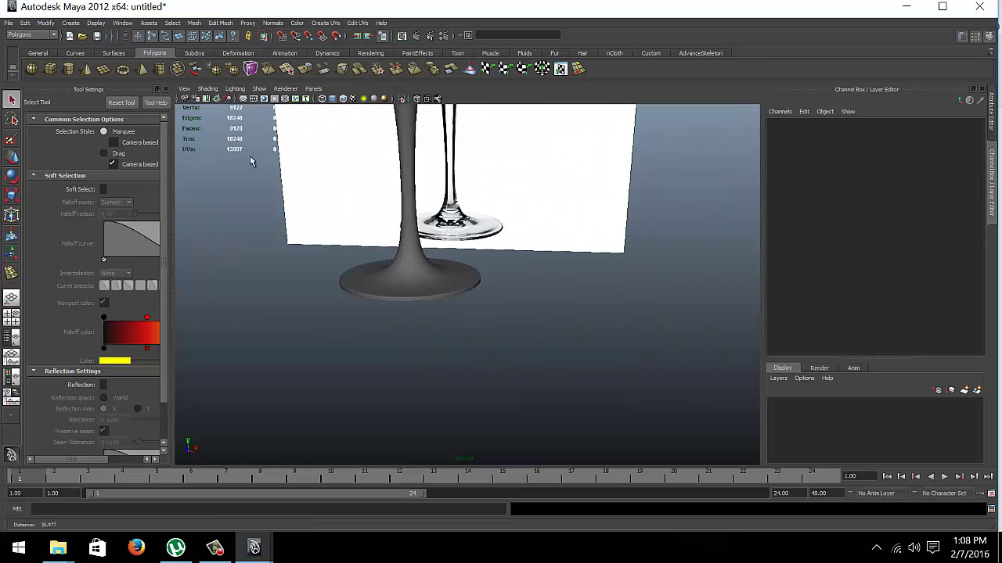
pyautogui.scroll(2, 376, 282)
pyautogui.scroll(2, 375, 321)
pyautogui.scroll(2, 388, 327)
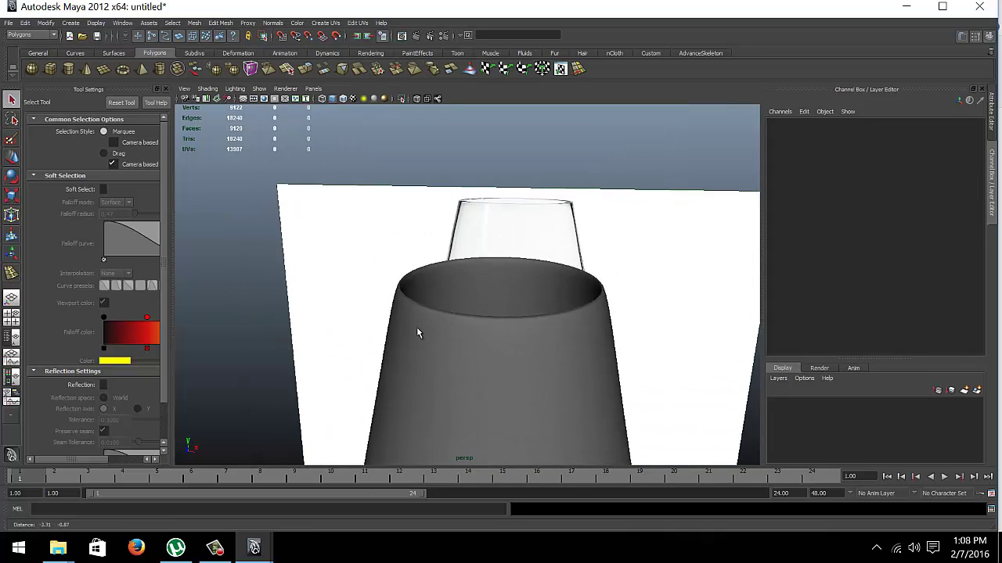
pyautogui.scroll(2, 360, 329)
pyautogui.click(301, 332)
pyautogui.moveTo(291, 302)
pyautogui.keyDown('alt'); pyautogui.mouseDown()
pyautogui.moveTo(331, 290)
pyautogui.moveTo(331, 205)
pyautogui.mouseUp(); pyautogui.keyUp('alt')
pyautogui.keyDown('shift'); pyautogui.rightClick(304, 193); pyautogui.keyUp('shift')
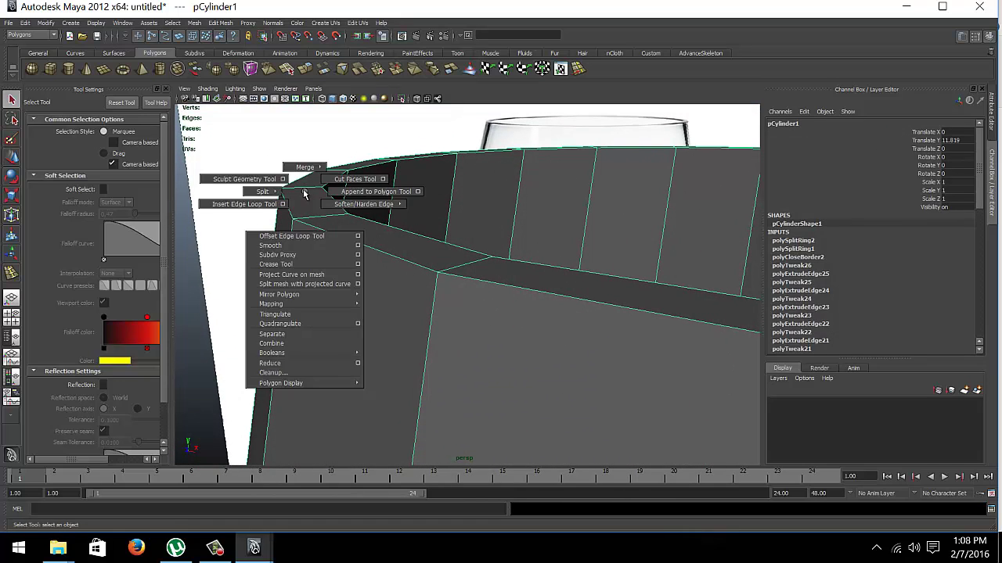
pyautogui.click(234, 204)
pyautogui.click(293, 227)
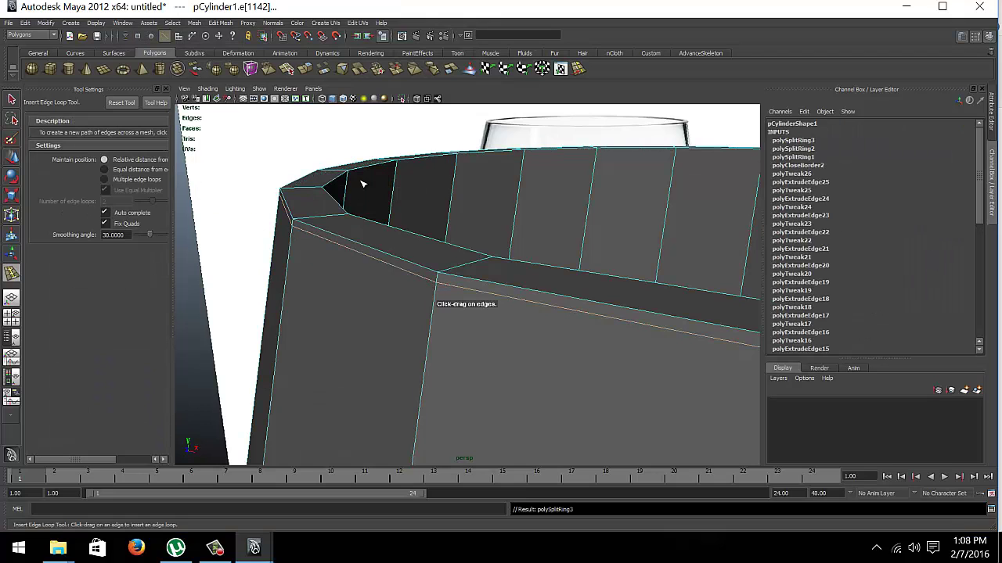
pyautogui.click(399, 169)
# - Preview the glass smoothed and orbit out to view the whole glass
pyautogui.press('3')
pyautogui.press('w')
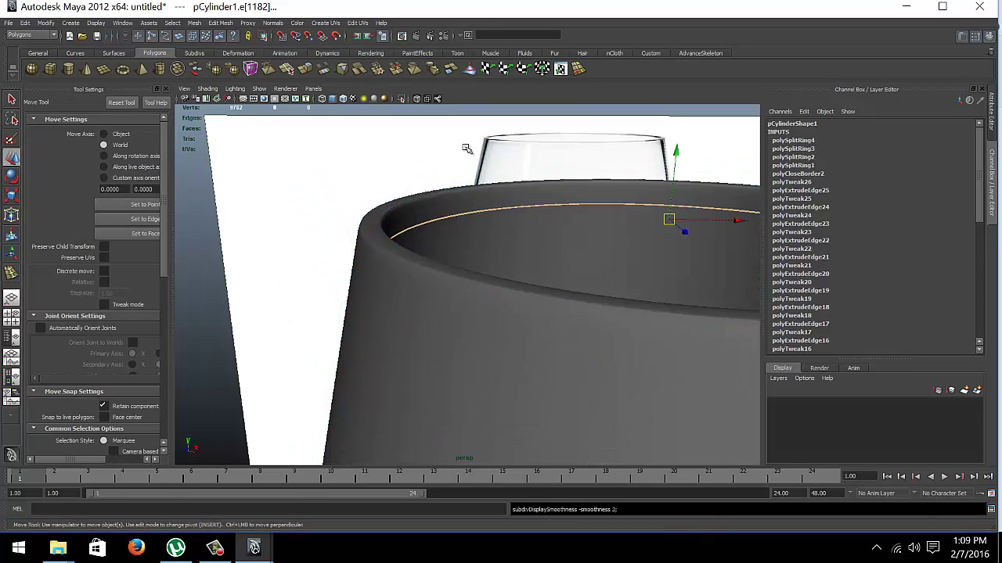
pyautogui.scroll(-5, 466, 148)
pyautogui.click(466, 148)
pyautogui.moveTo(466, 149)
pyautogui.keyDown('alt'); pyautogui.mouseDown()
pyautogui.moveTo(494, 162)
pyautogui.moveTo(441, 148)
pyautogui.moveTo(460, 207)
pyautogui.moveTo(451, 262)
pyautogui.moveTo(521, 239)
pyautogui.moveTo(459, 224)
pyautogui.mouseUp(); pyautogui.keyUp('alt')
pyautogui.scroll(-3, 494, 162)
pyautogui.click(458, 223)
pyautogui.scroll(2, 513, 260)
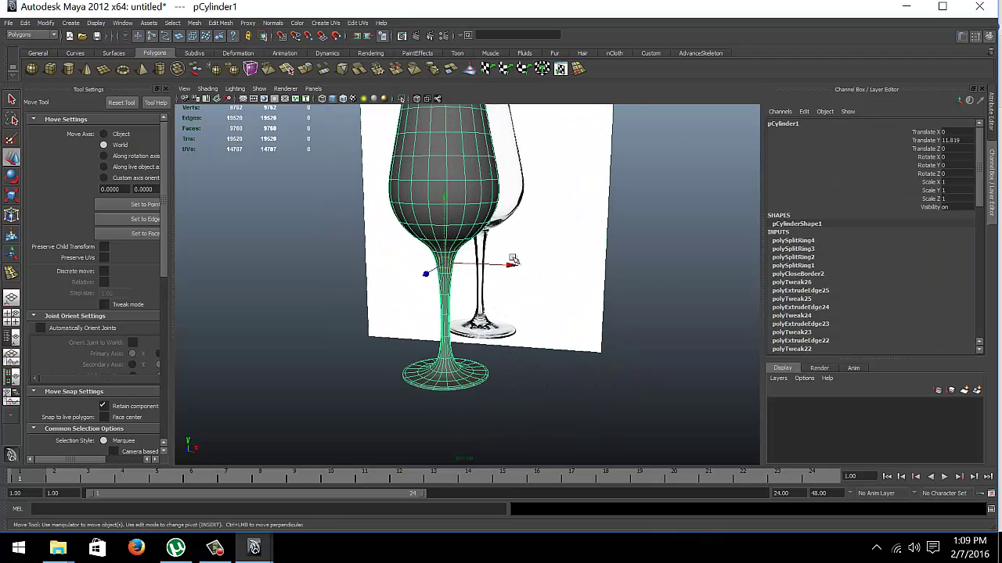
pyautogui.moveTo(512, 260)
pyautogui.keyDown('alt'); pyautogui.mouseDown()
pyautogui.moveTo(526, 243)
pyautogui.moveTo(630, 208)
pyautogui.moveTo(440, 231)
pyautogui.moveTo(463, 231)
pyautogui.moveTo(448, 217)
pyautogui.moveTo(473, 227)
pyautogui.moveTo(392, 308)
pyautogui.mouseUp(); pyautogui.keyUp('alt')
pyautogui.click(631, 208)
pyautogui.click(217, 550)
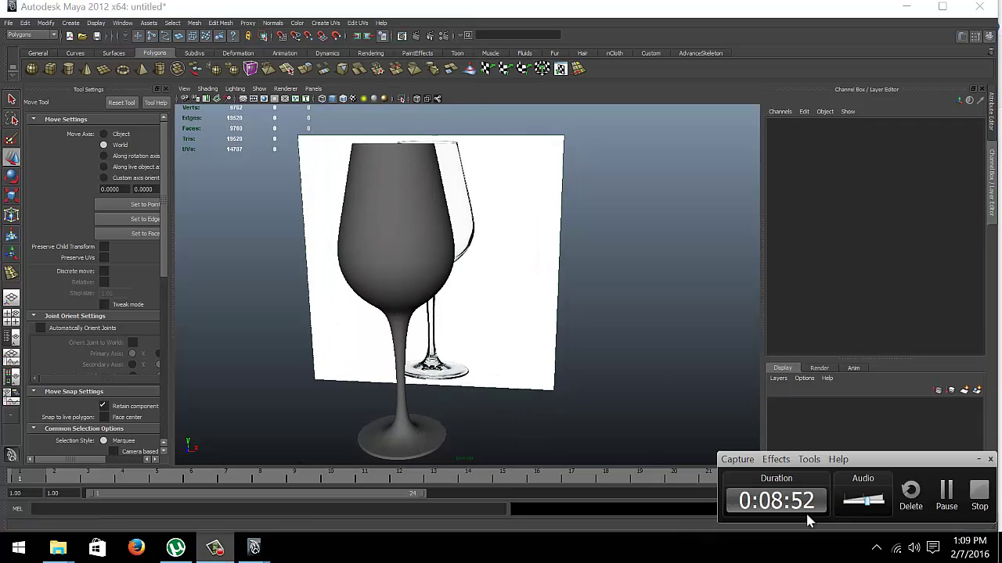